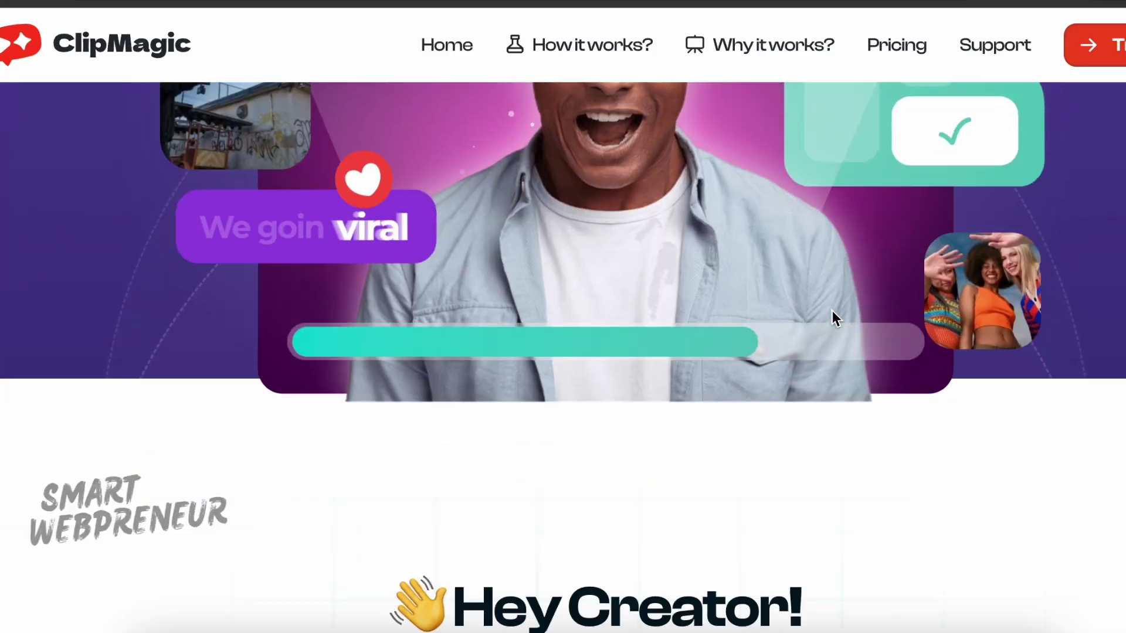
- Scroll the ClipMagic site and preview the Visual Effects, Viral Templates and Call to Actions demos
scroll(832, 311, "down", 10)
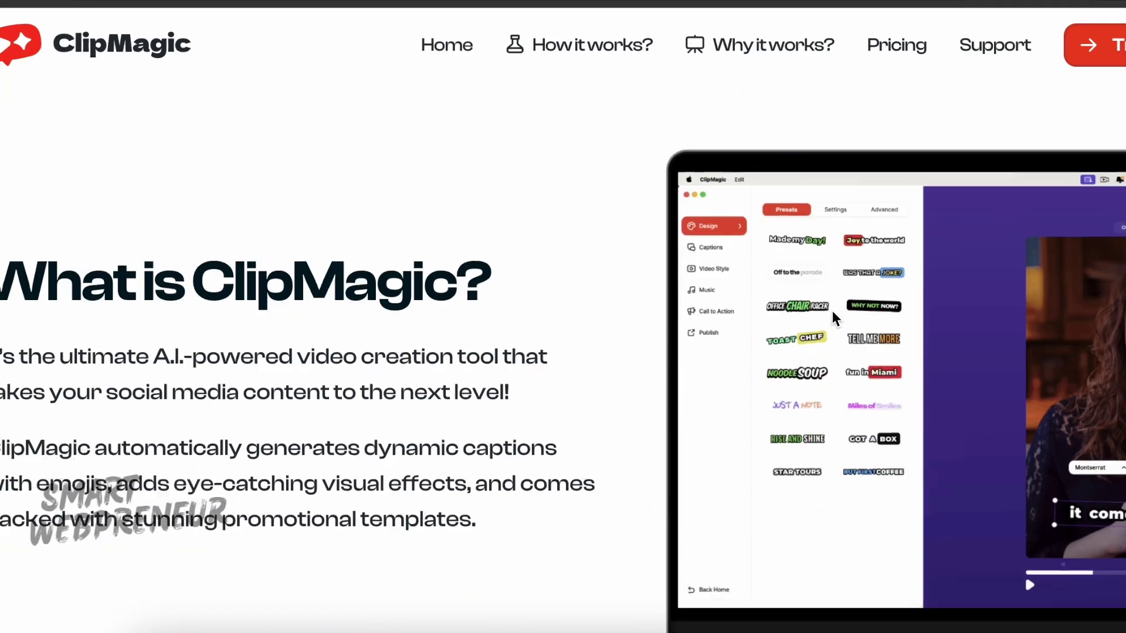
scroll(832, 311, "down", 12)
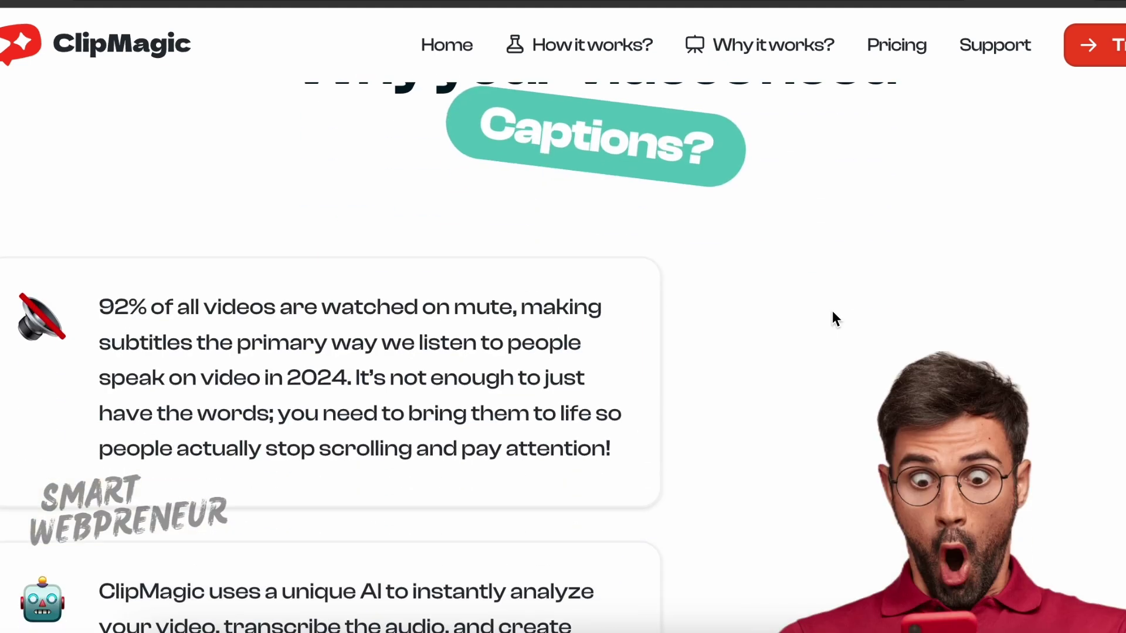
scroll(832, 310, "down", 2)
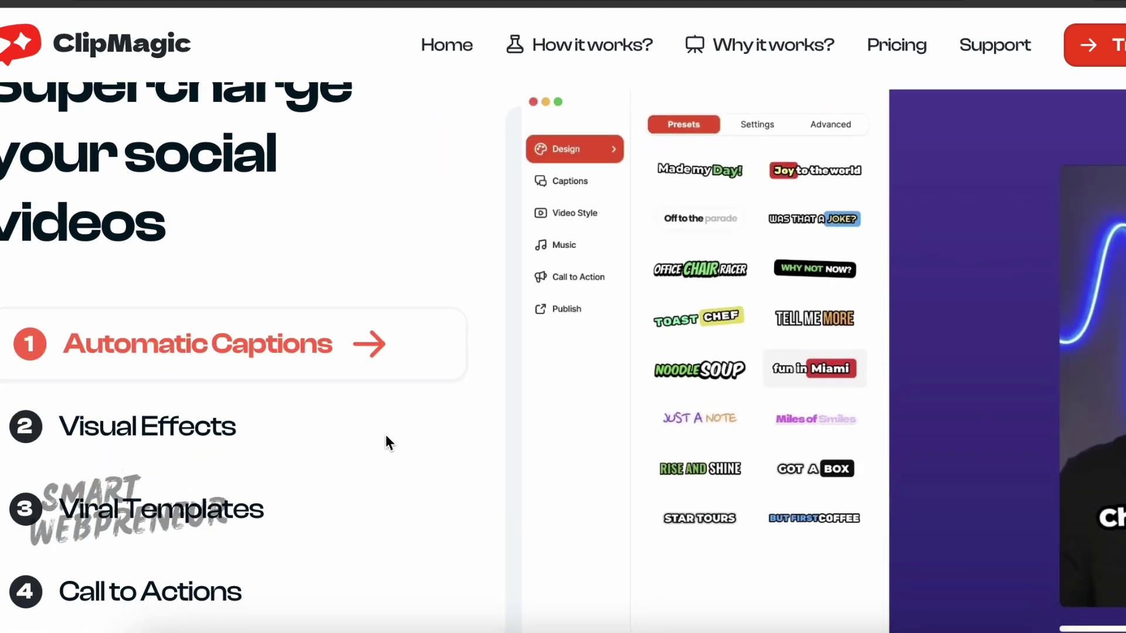
scroll(386, 434, "down", 1)
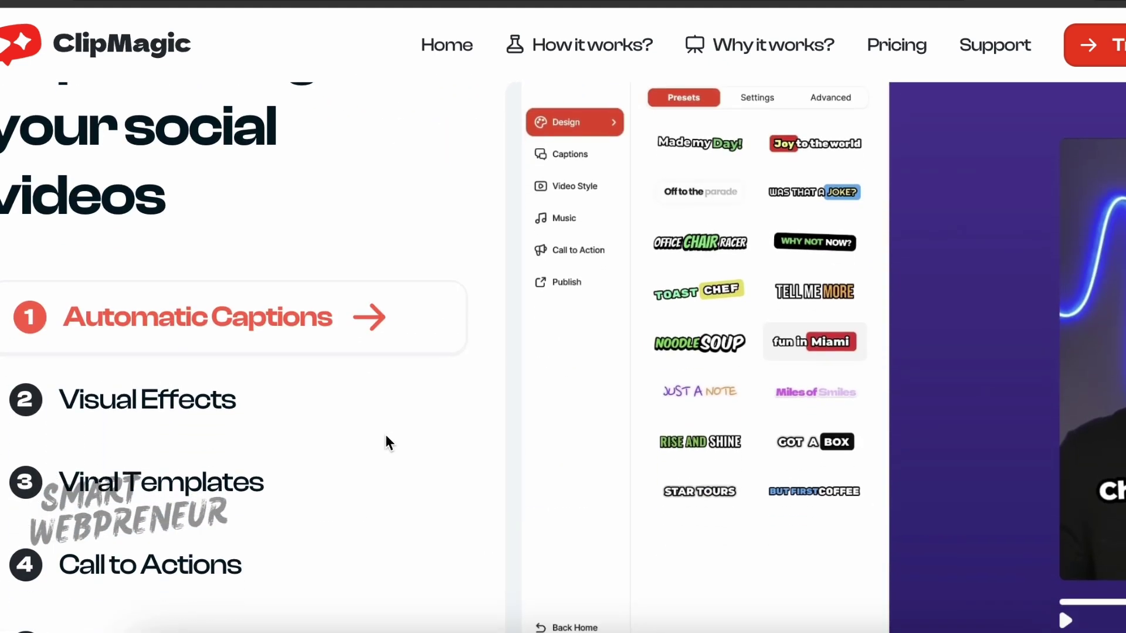
left_click(187, 400)
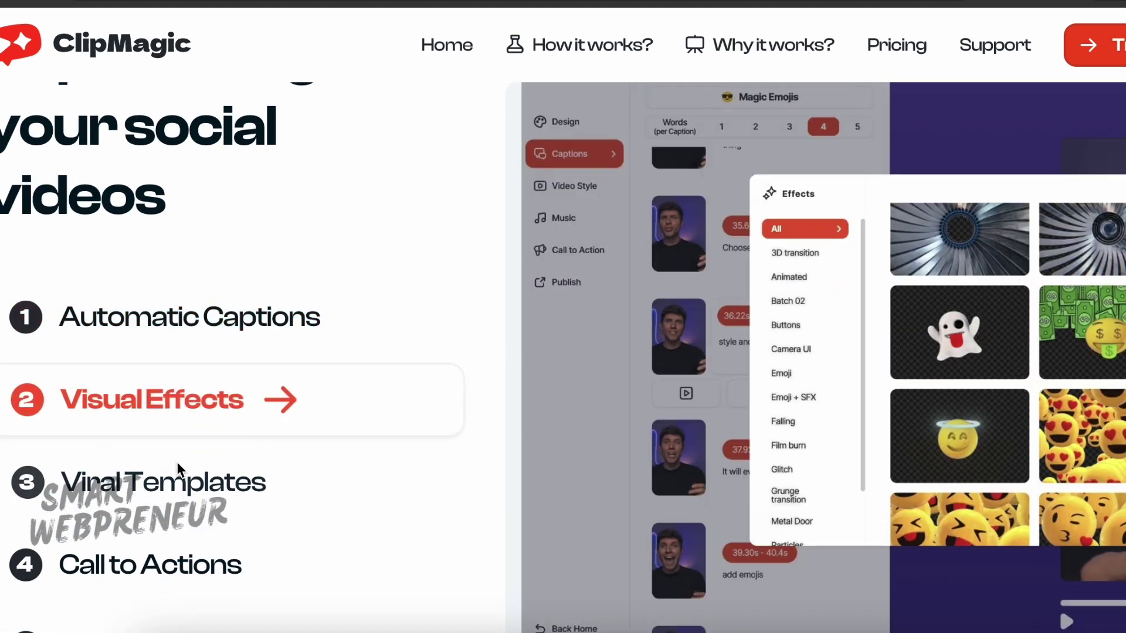
left_click(174, 478)
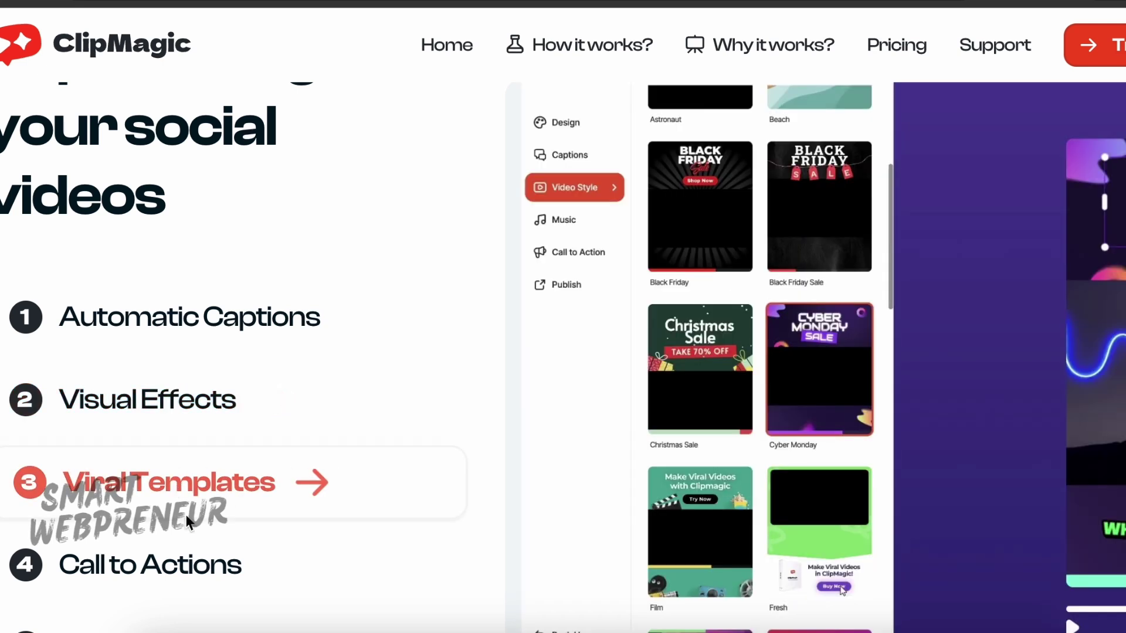
left_click(154, 546)
- Play the first two influencer sample videos, pausing the second partway through
scroll(209, 512, "down", 10)
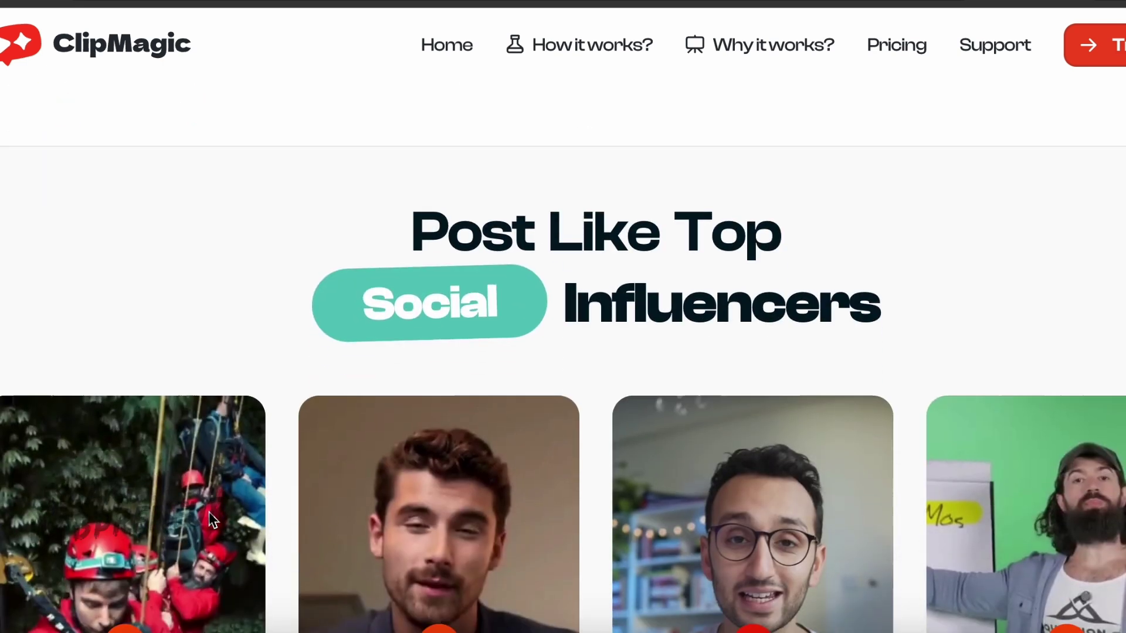
scroll(208, 513, "down", 5)
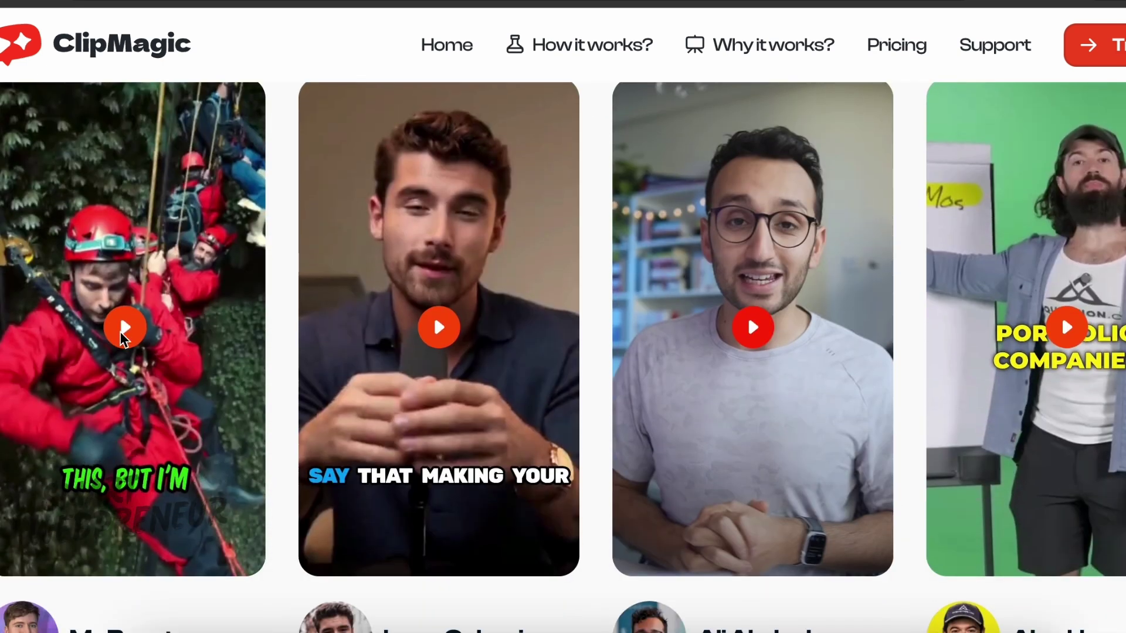
left_click(124, 329)
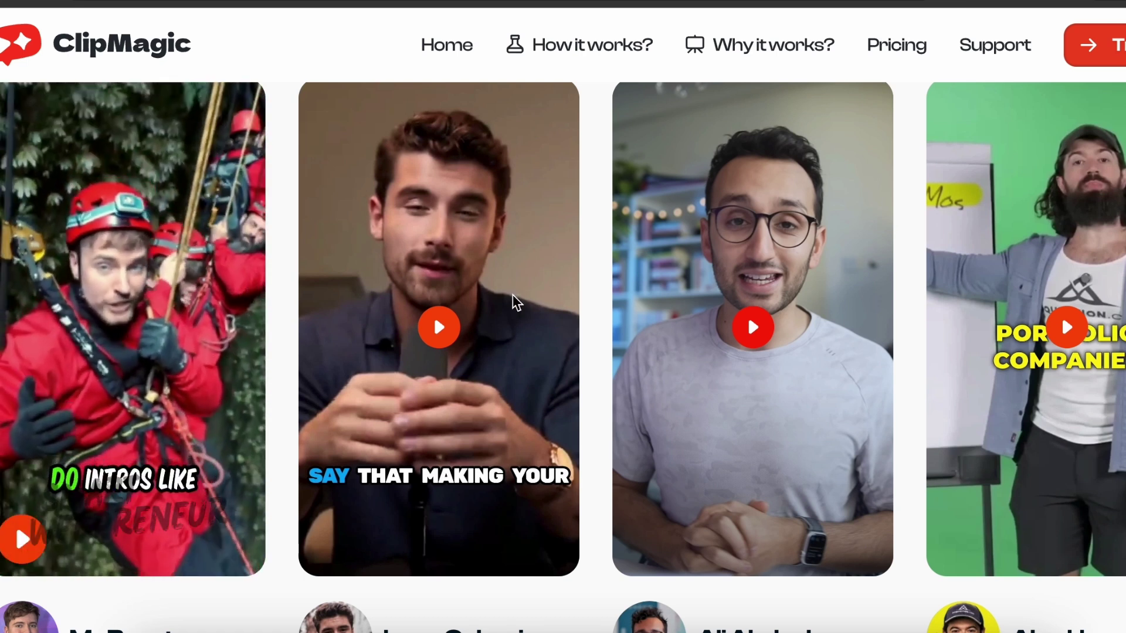
left_click(437, 326)
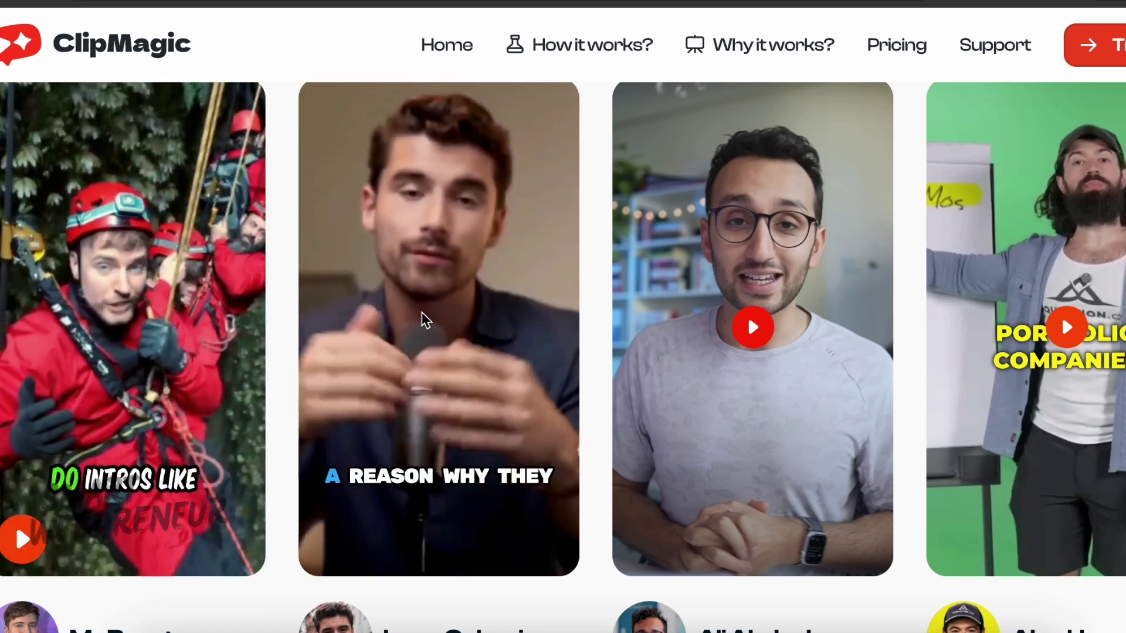
left_click(478, 369)
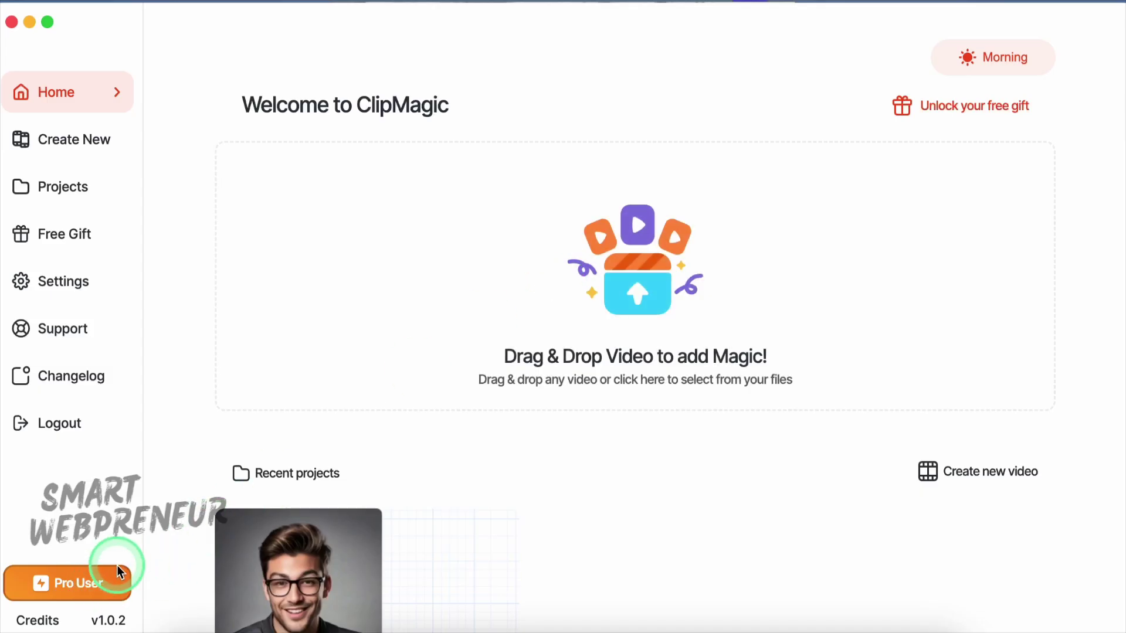
- Start a new project from fitness video.mp4 in the ClipMagic Review folder
scroll(115, 573, "down", 2)
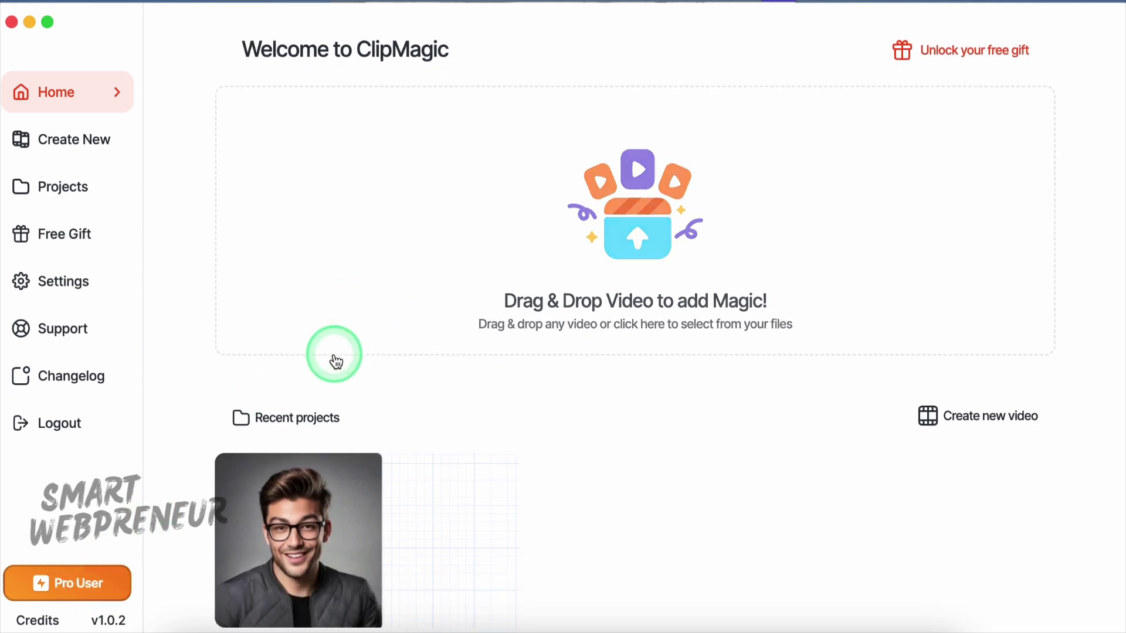
scroll(336, 361, "up", 2)
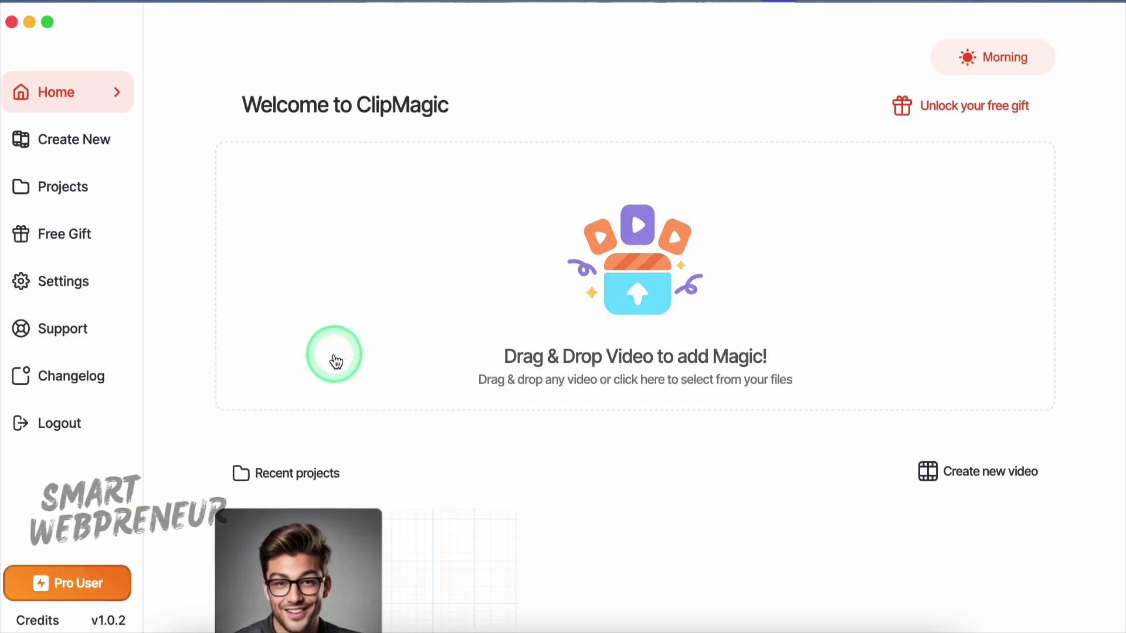
left_click(82, 142)
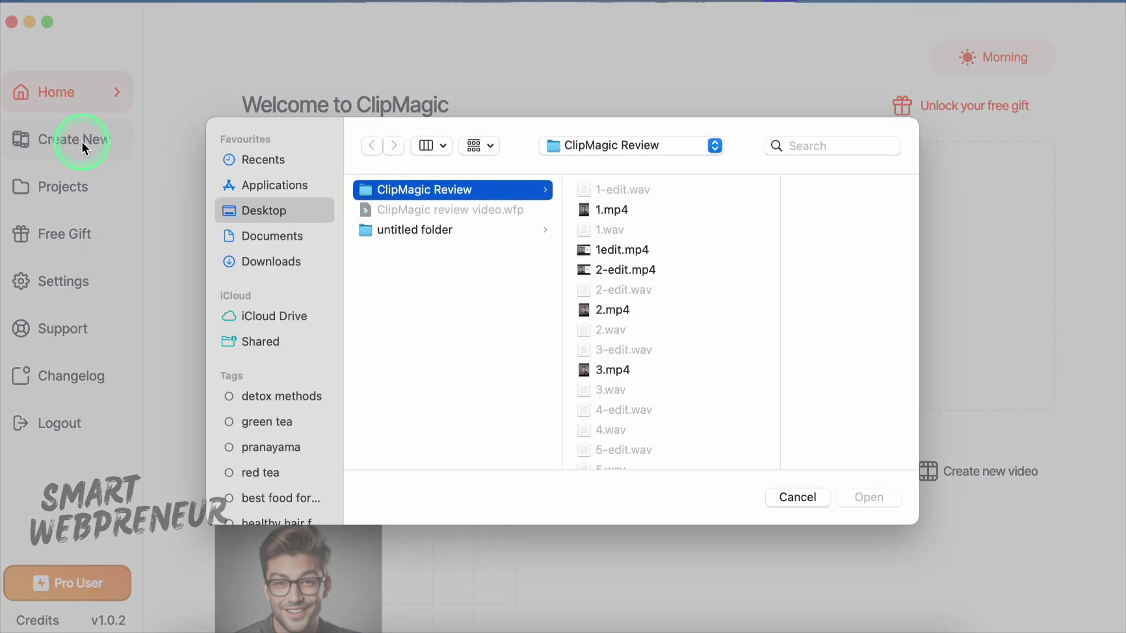
scroll(674, 377, "down", 10)
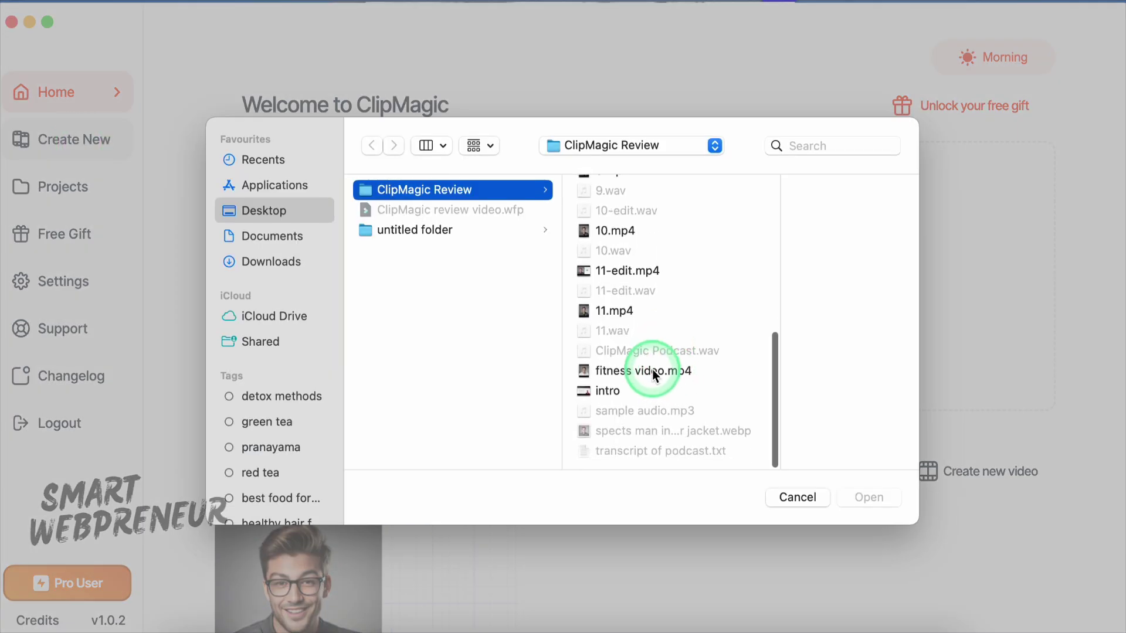
left_click(655, 376)
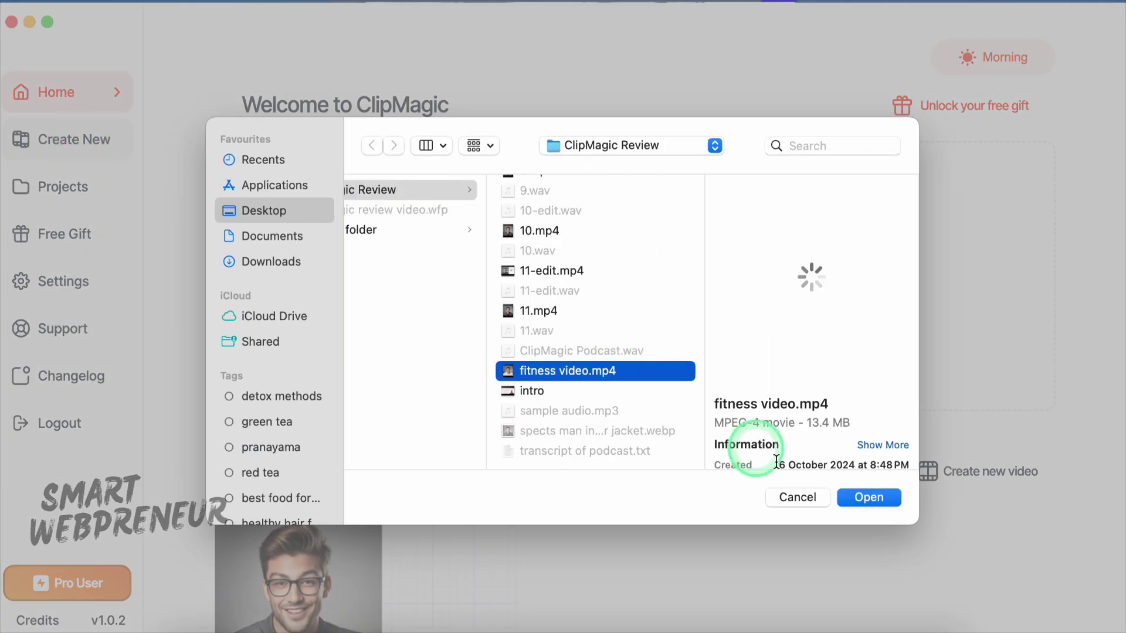
left_click(867, 498)
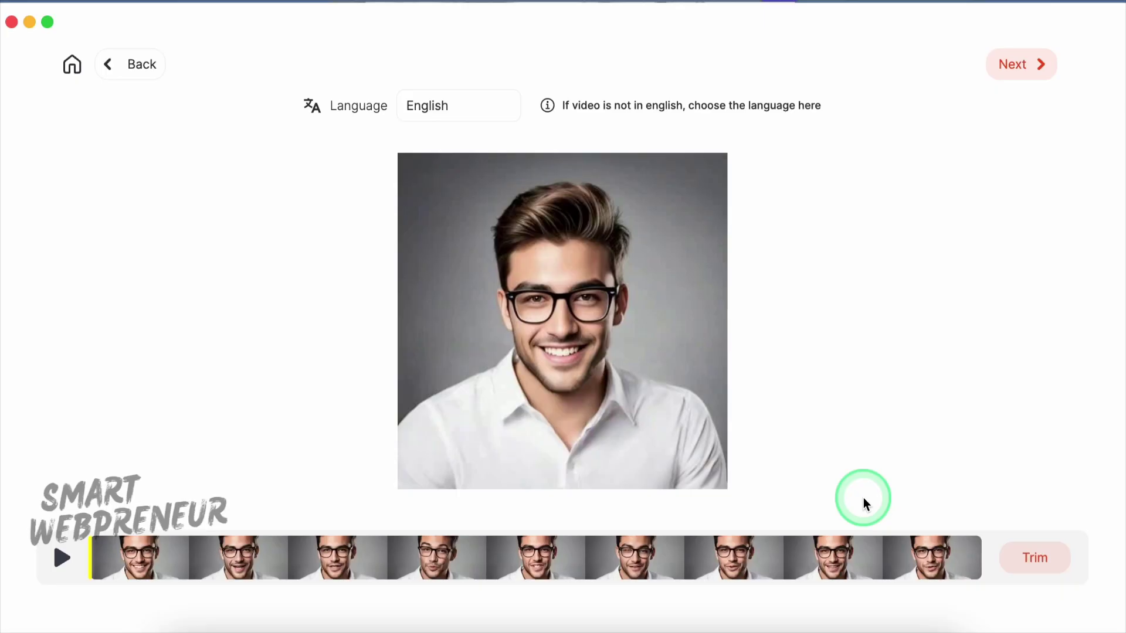
left_click(458, 115)
scroll(422, 421, "down", 10)
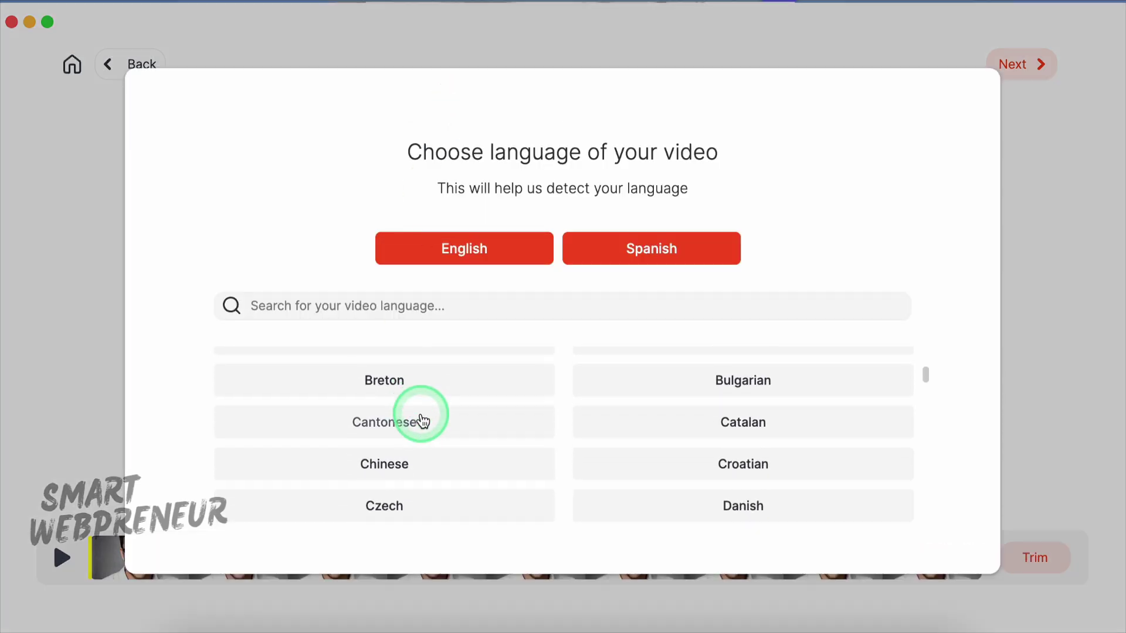
scroll(422, 421, "down", 5)
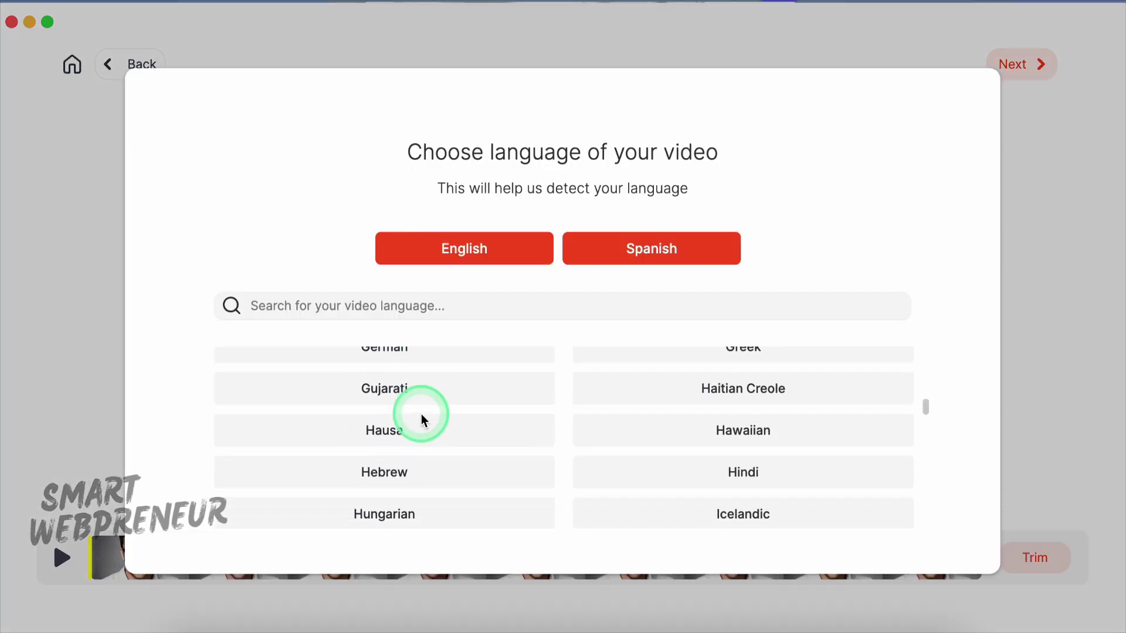
scroll(424, 421, "down", 2)
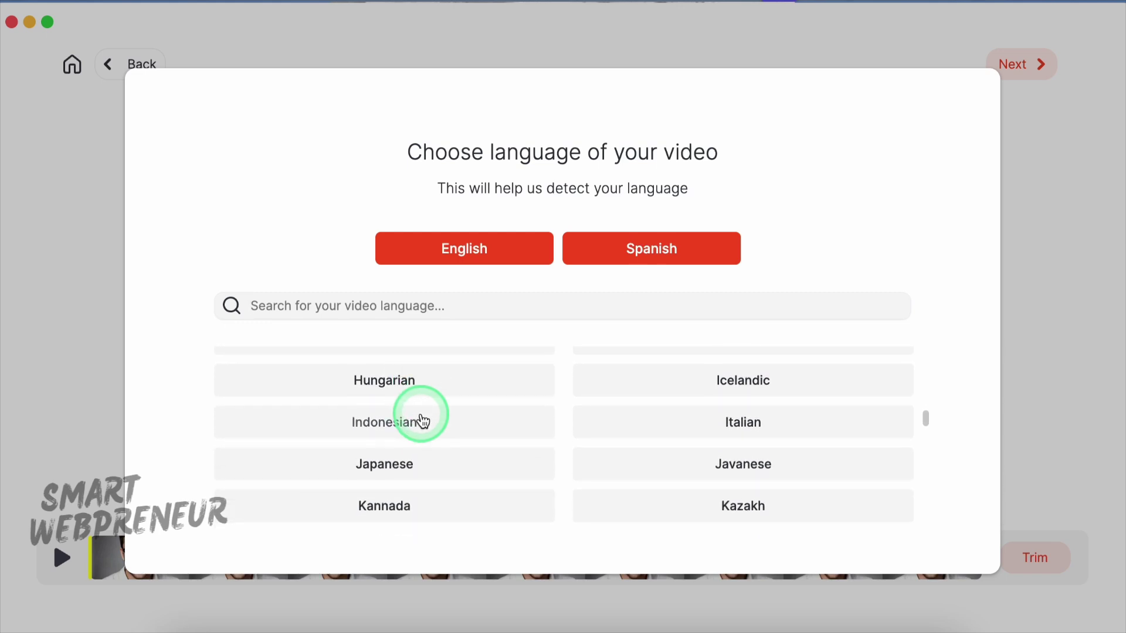
scroll(476, 422, "down", 4)
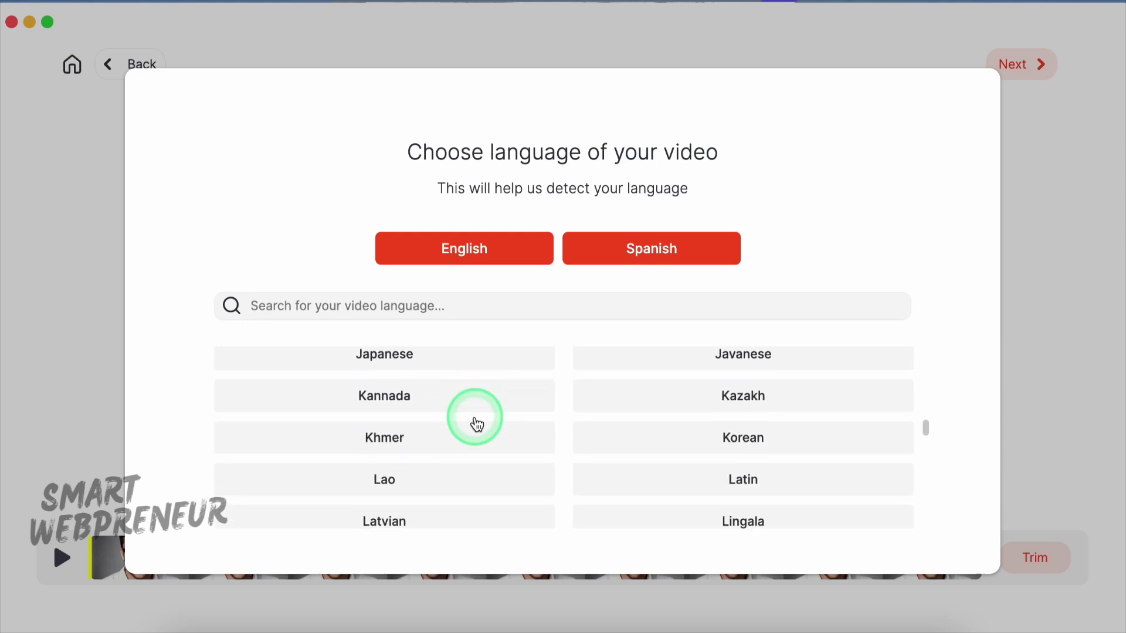
scroll(478, 423, "down", 4)
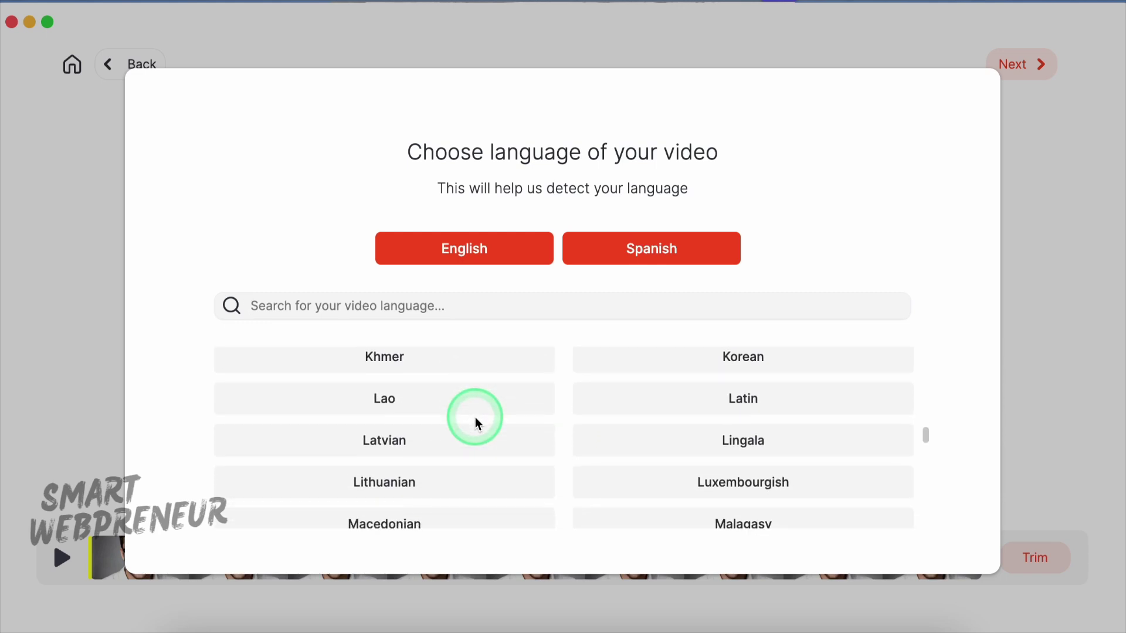
scroll(562, 420, "down", 8)
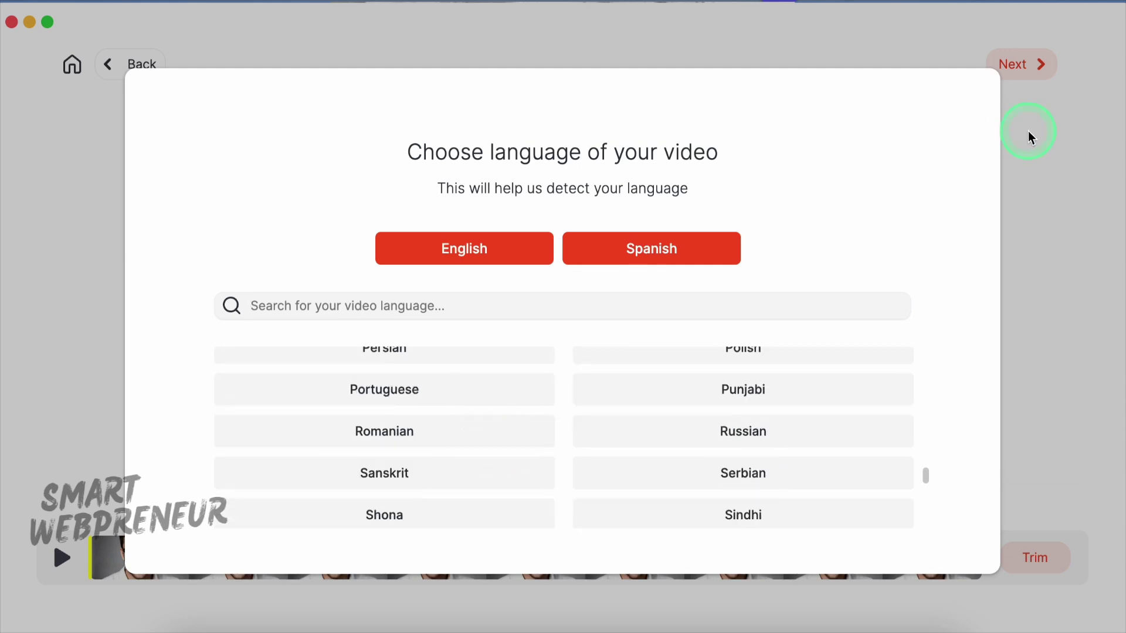
left_click(1029, 132)
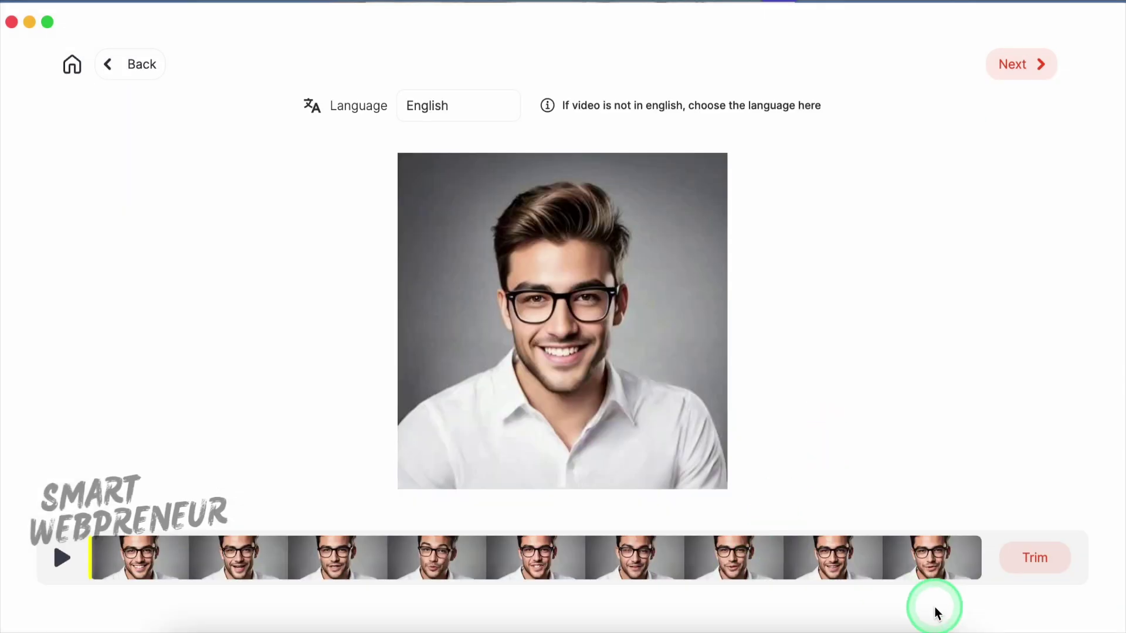
left_click(560, 562)
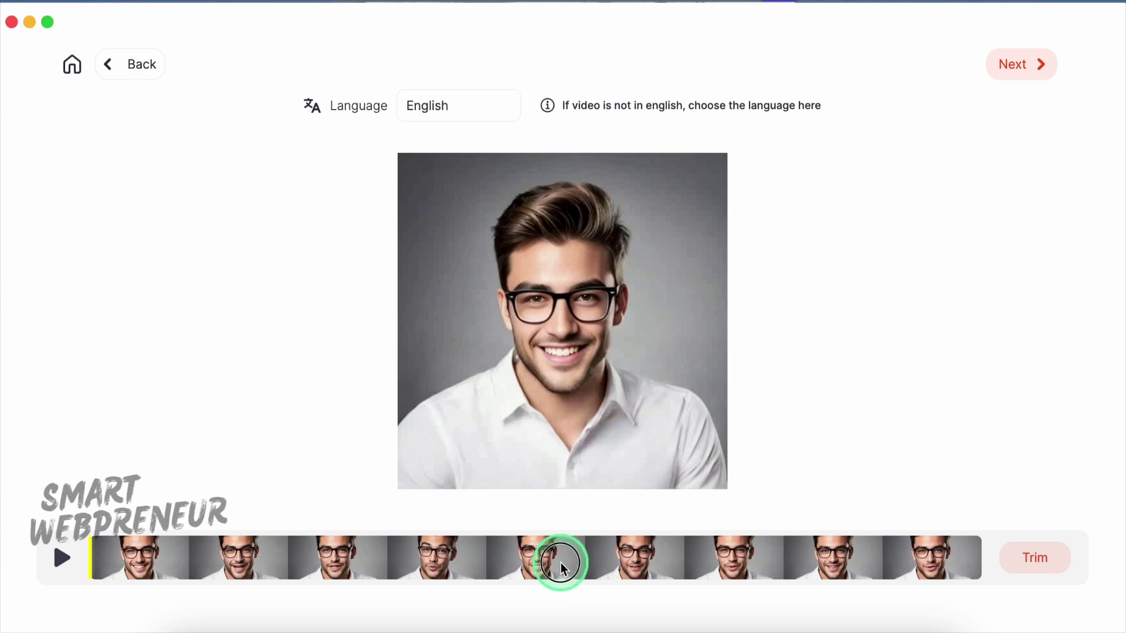
left_click(788, 565)
left_click(939, 563)
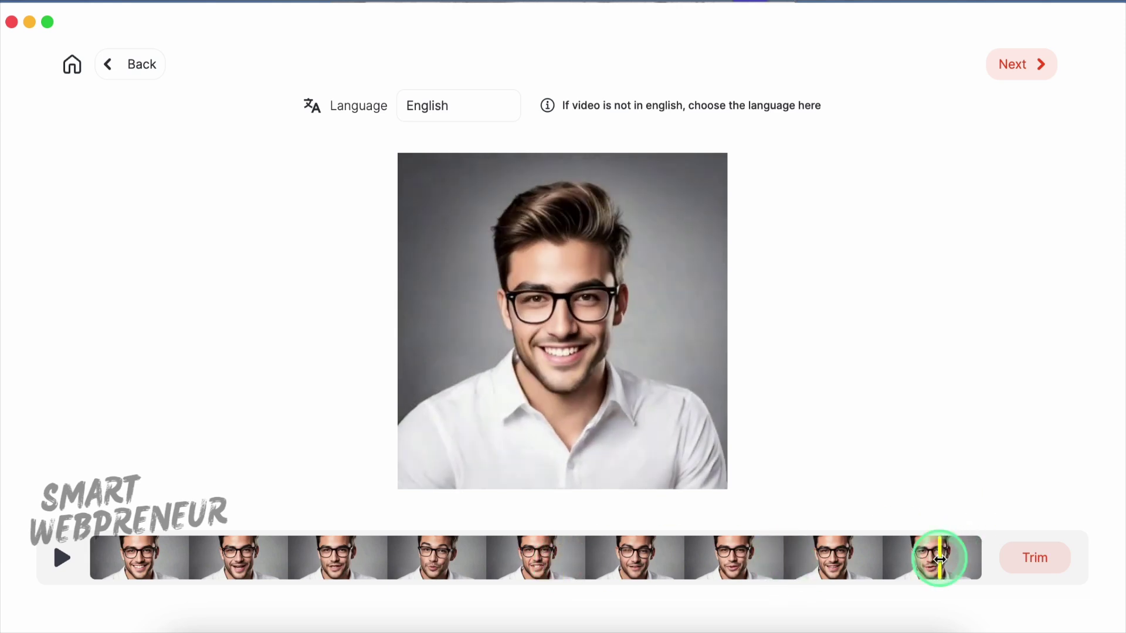
left_click(670, 568)
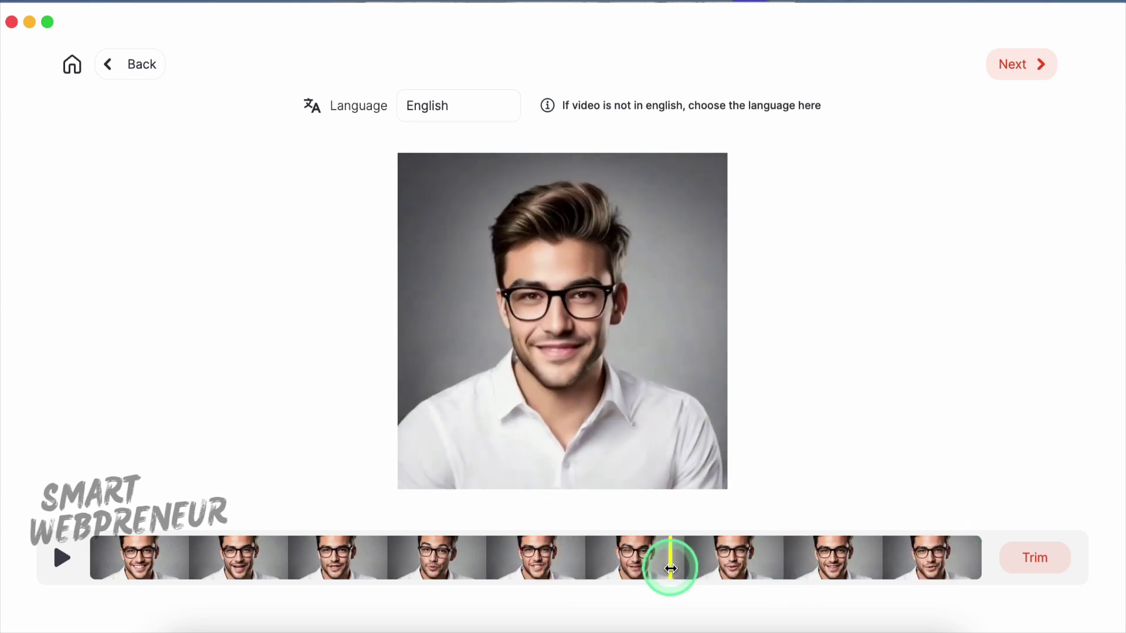
left_click(1033, 573)
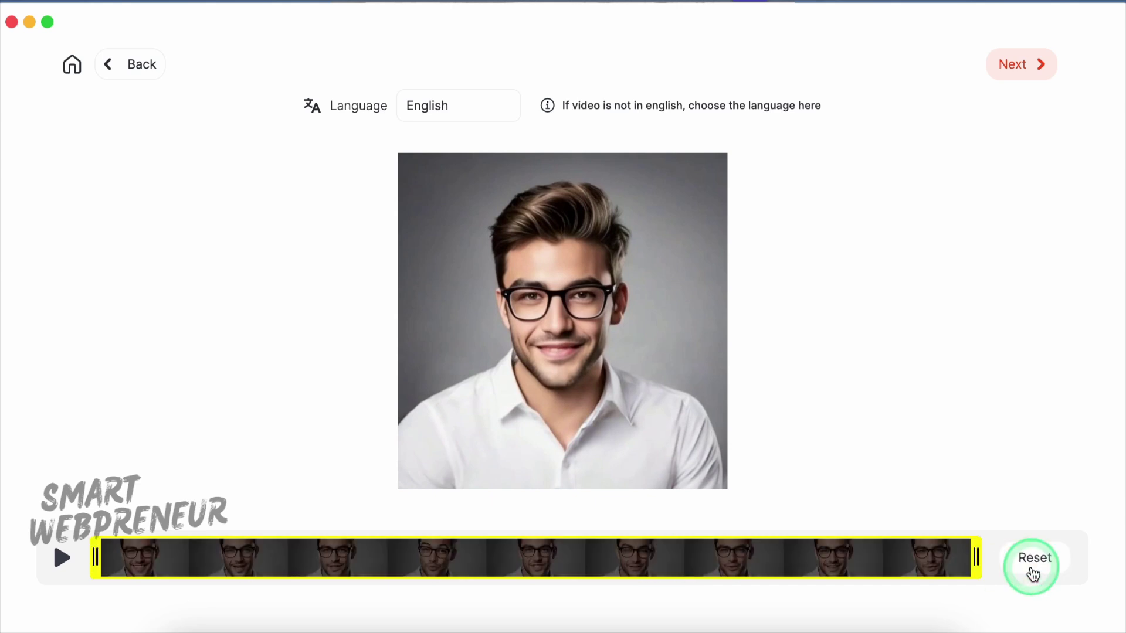
left_click_drag(976, 558, 611, 553)
left_click_drag(488, 546, 616, 543)
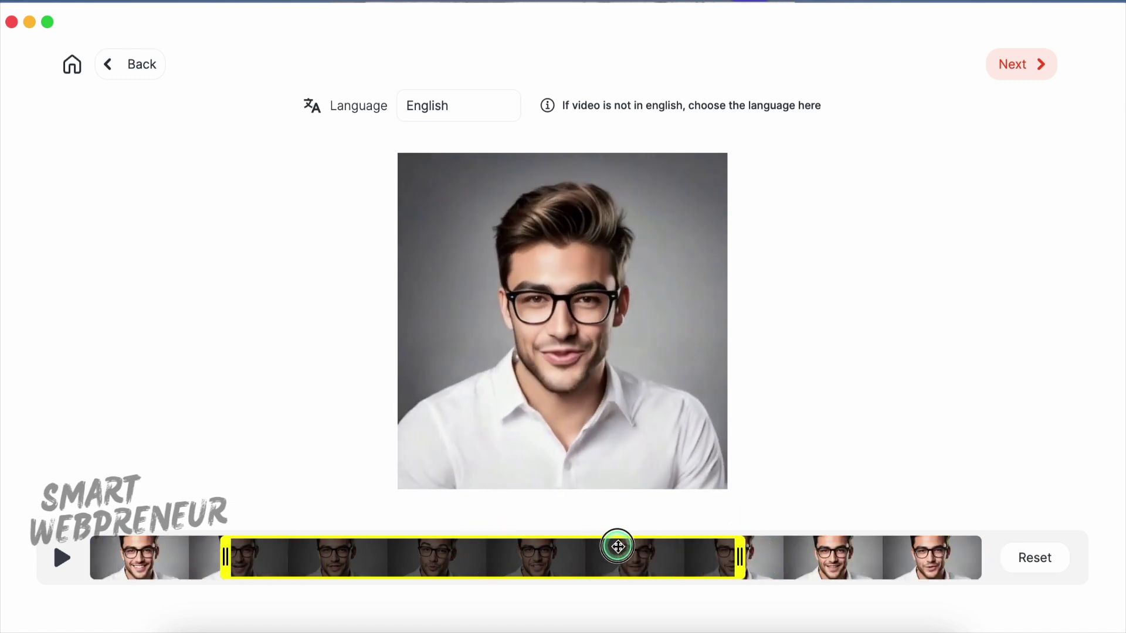
left_click(1046, 557)
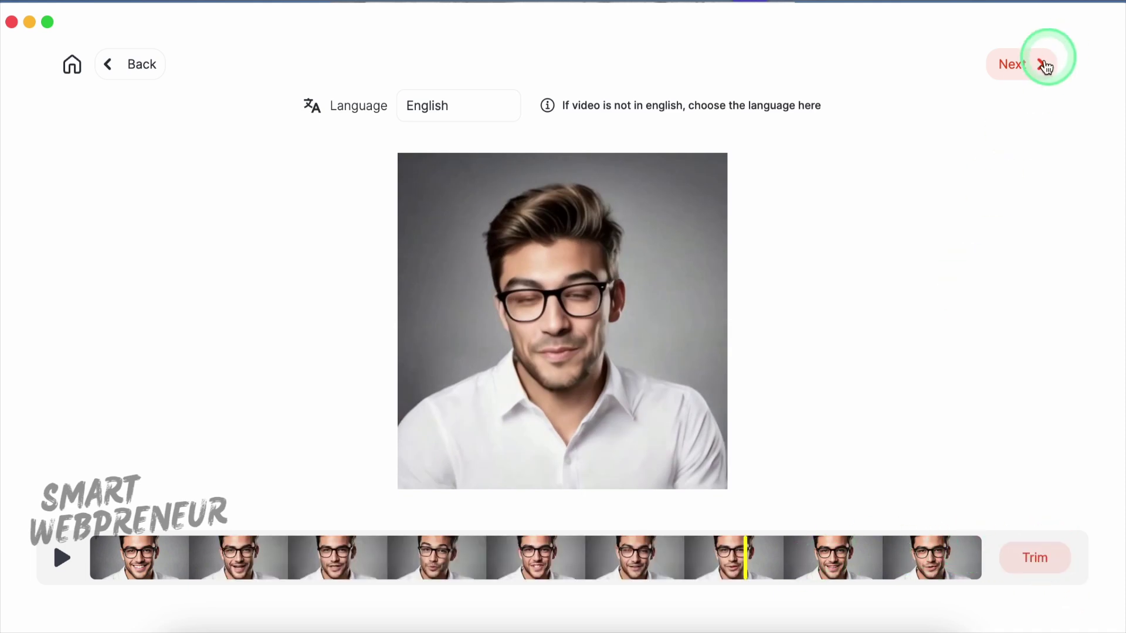
- Extract captions from the video and play the preview to check them
left_click(1018, 62)
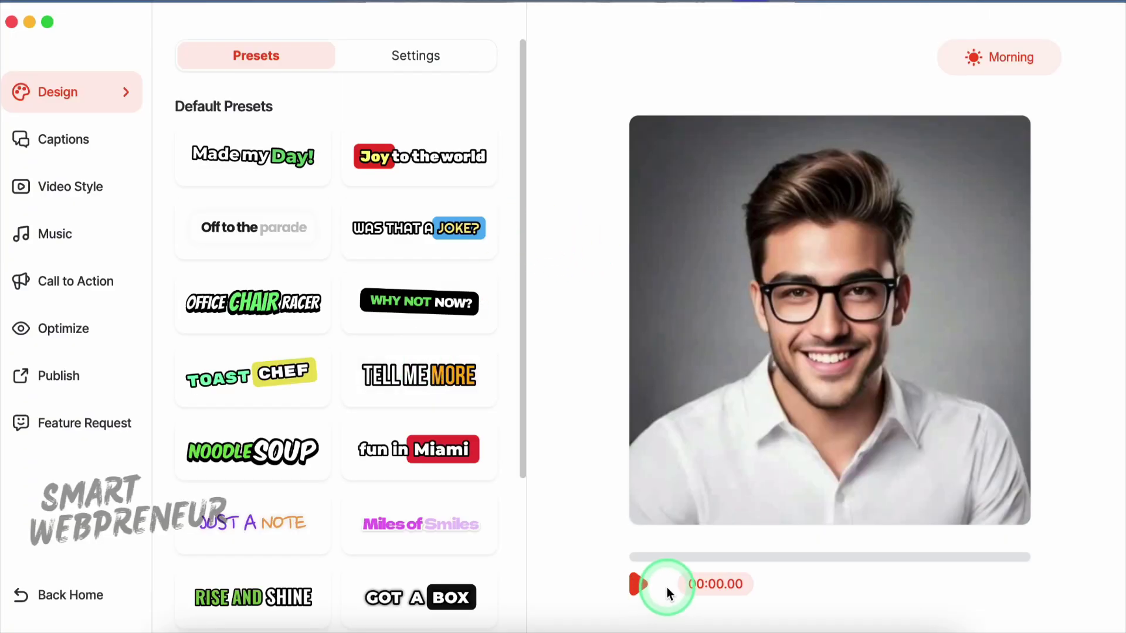
left_click(639, 588)
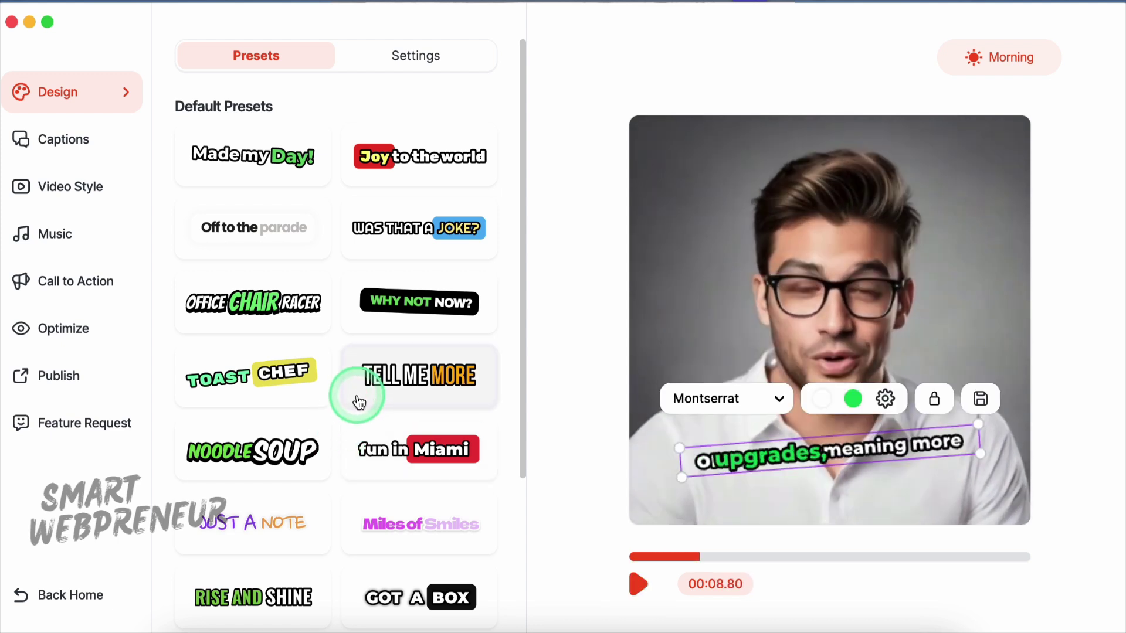
scroll(347, 432, "down", 3)
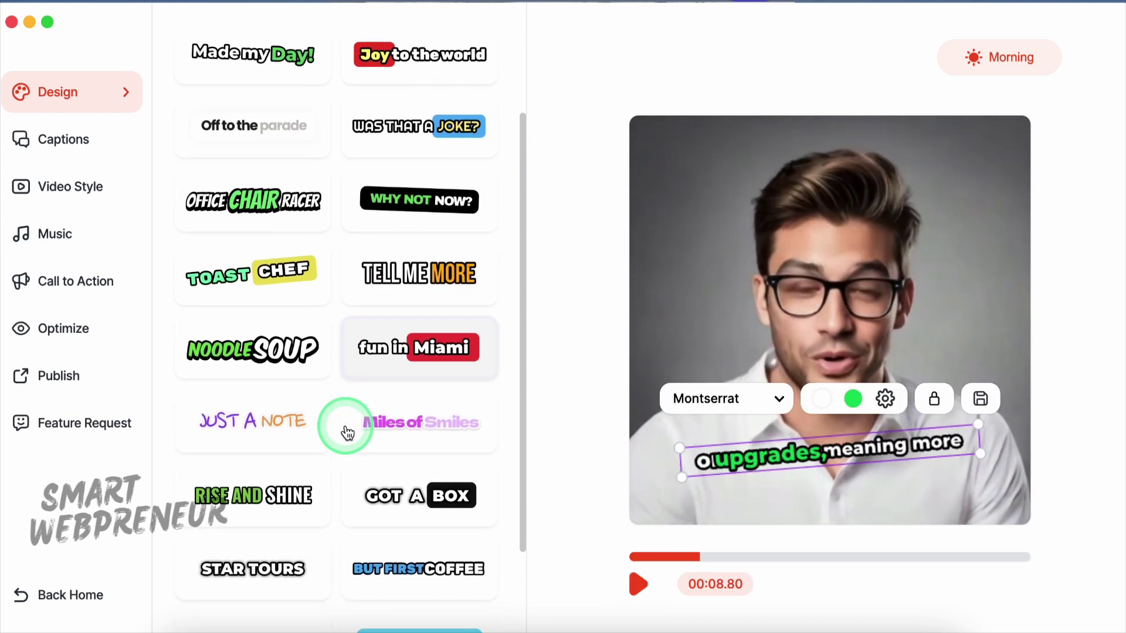
scroll(348, 433, "down", 3)
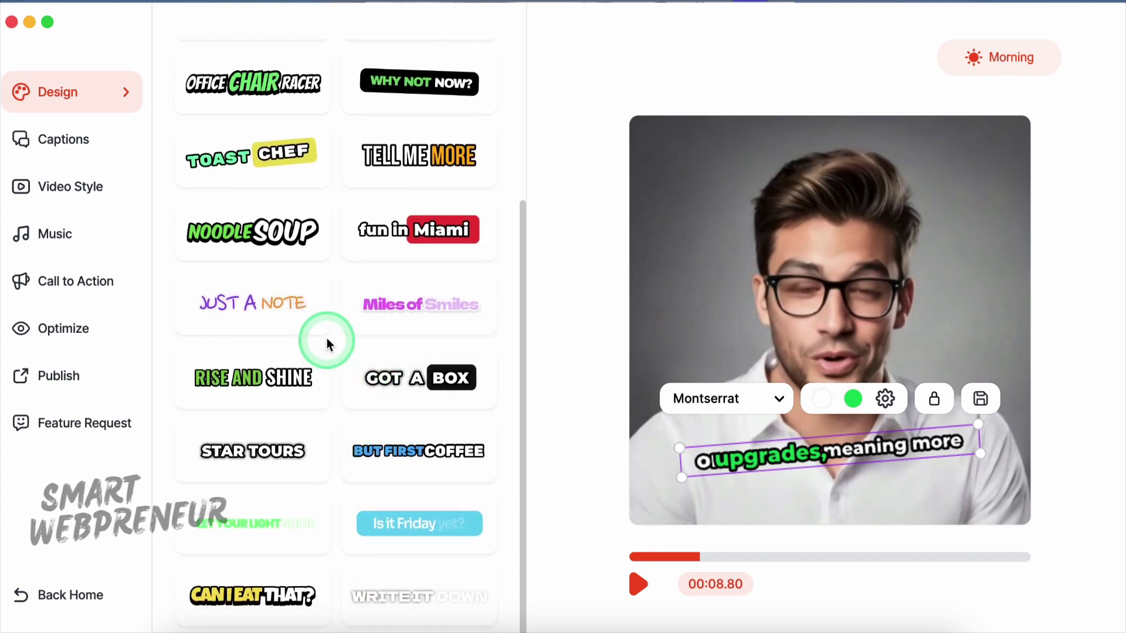
scroll(360, 272, "up", 5)
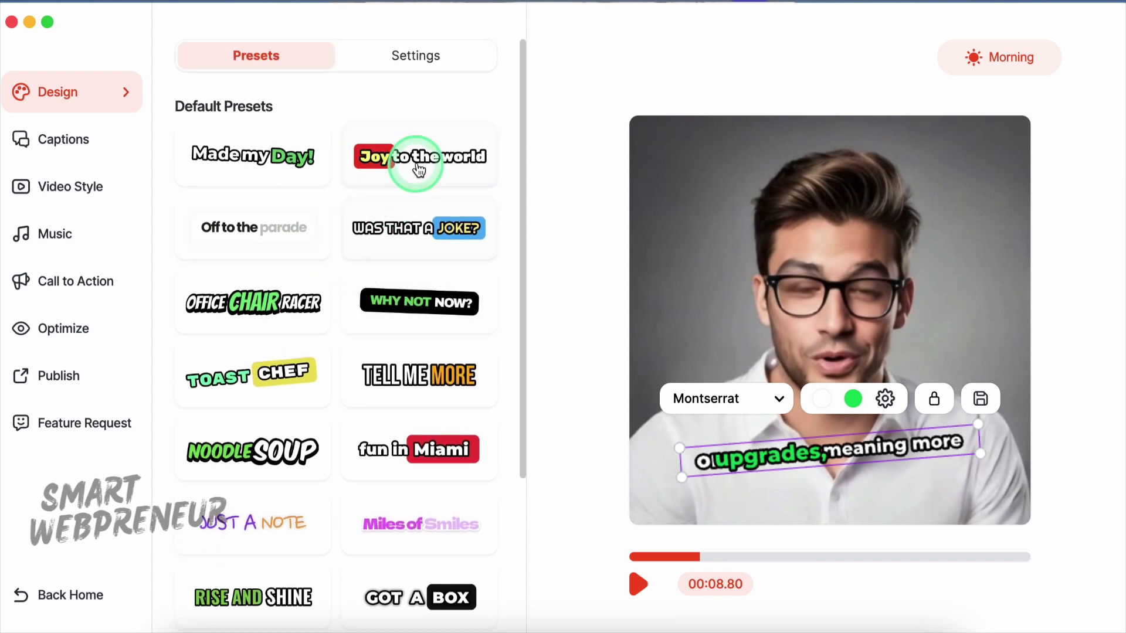
- Try the Joy to the world, Why not now? and Toast Chef presets, then apply Made my Day!
left_click(420, 166)
left_click(427, 302)
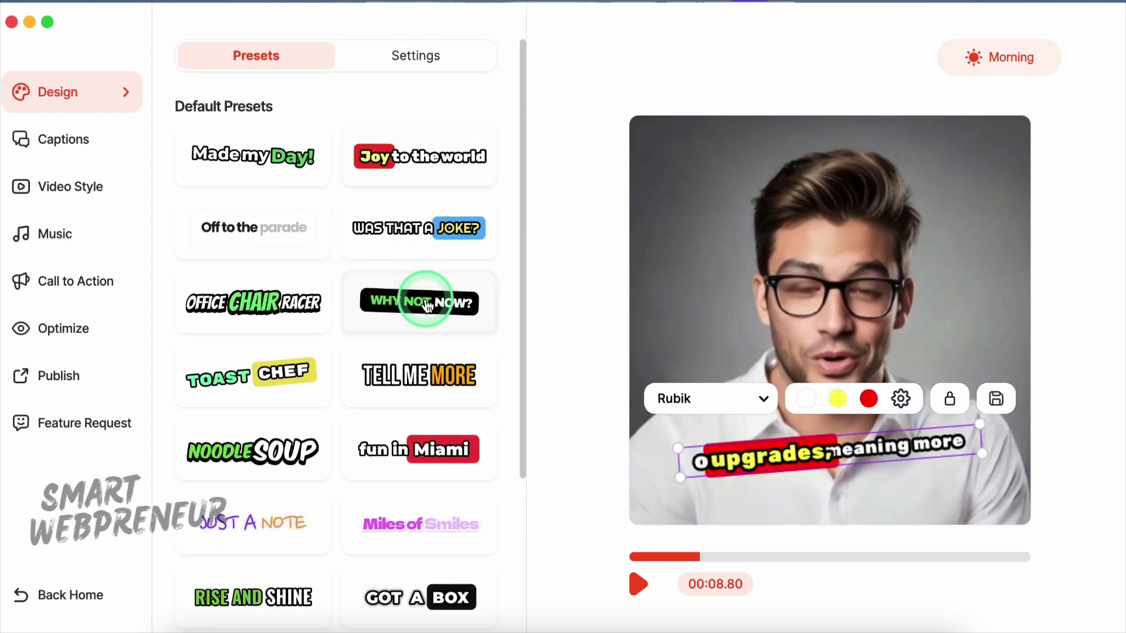
left_click(268, 381)
scroll(405, 517, "down", 3)
left_click(405, 517)
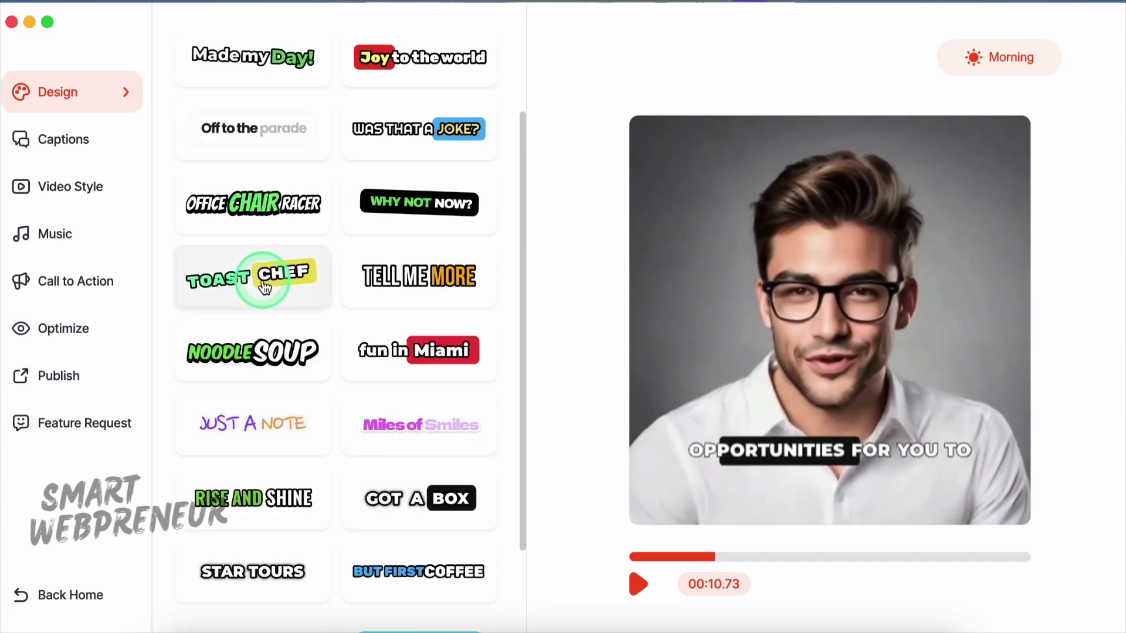
scroll(266, 275, "up", 3)
left_click(282, 157)
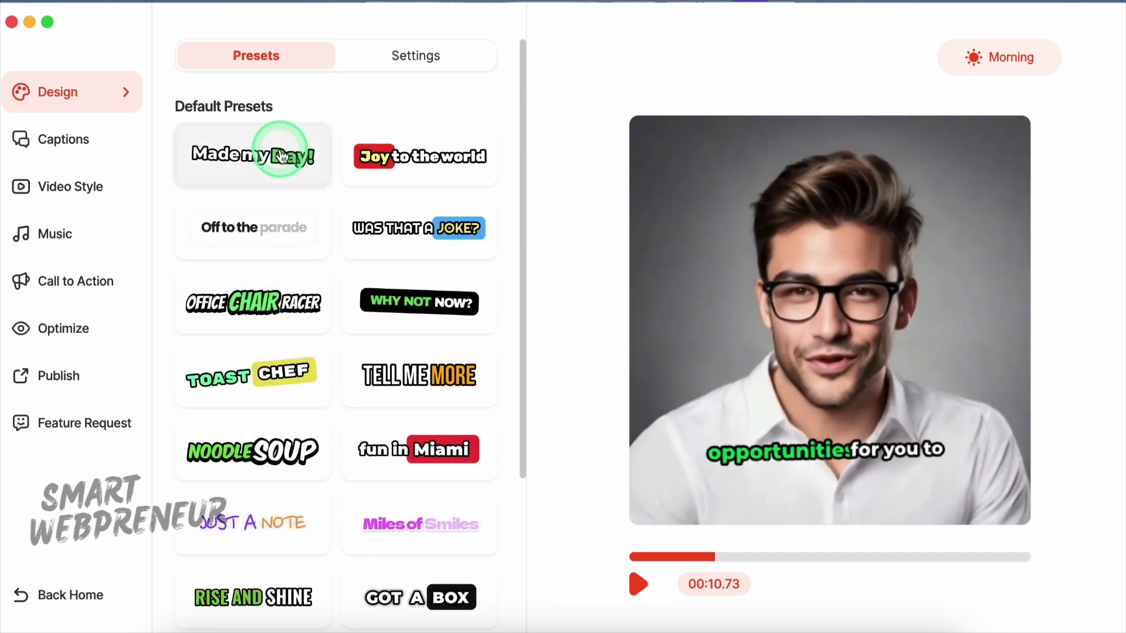
- Change the caption font to Archivo Black
left_click(394, 52)
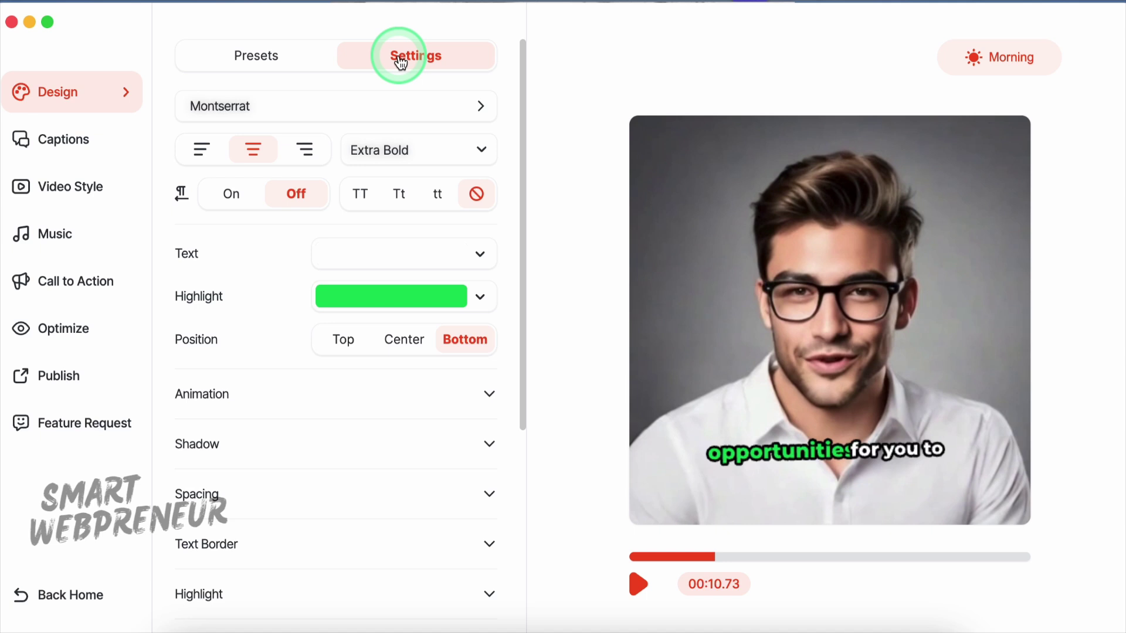
left_click(469, 109)
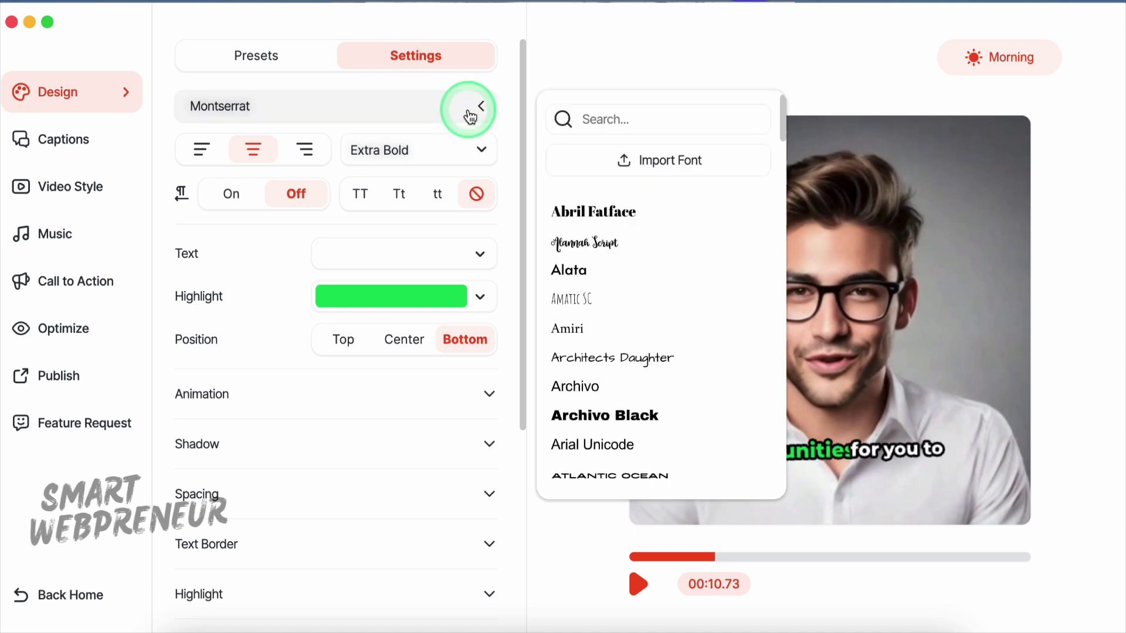
left_click(600, 418)
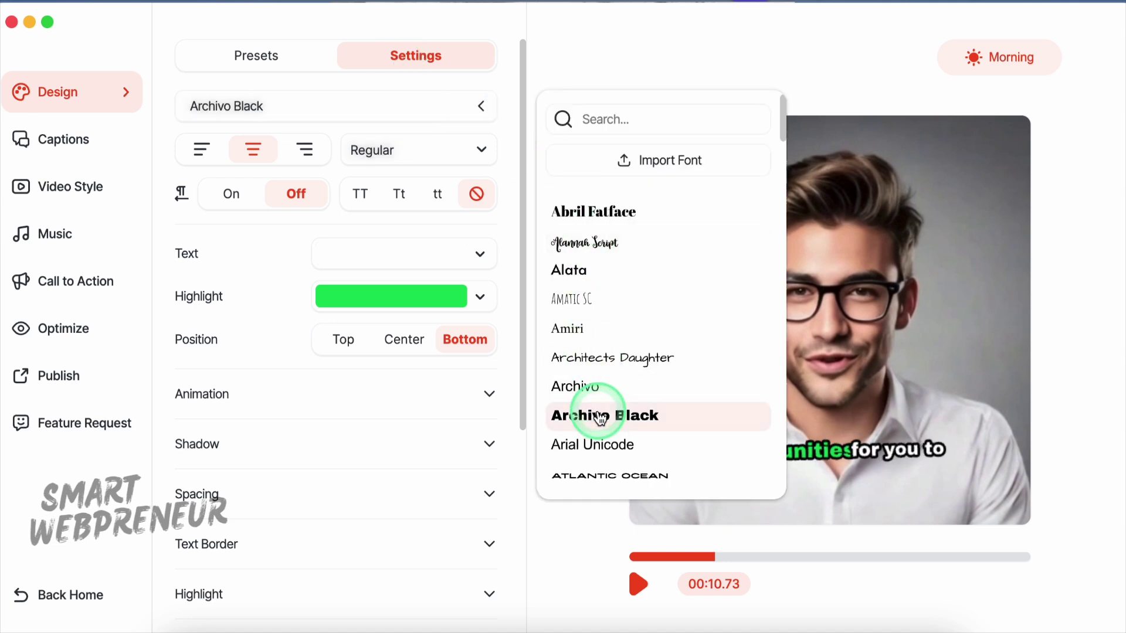
left_click(603, 447)
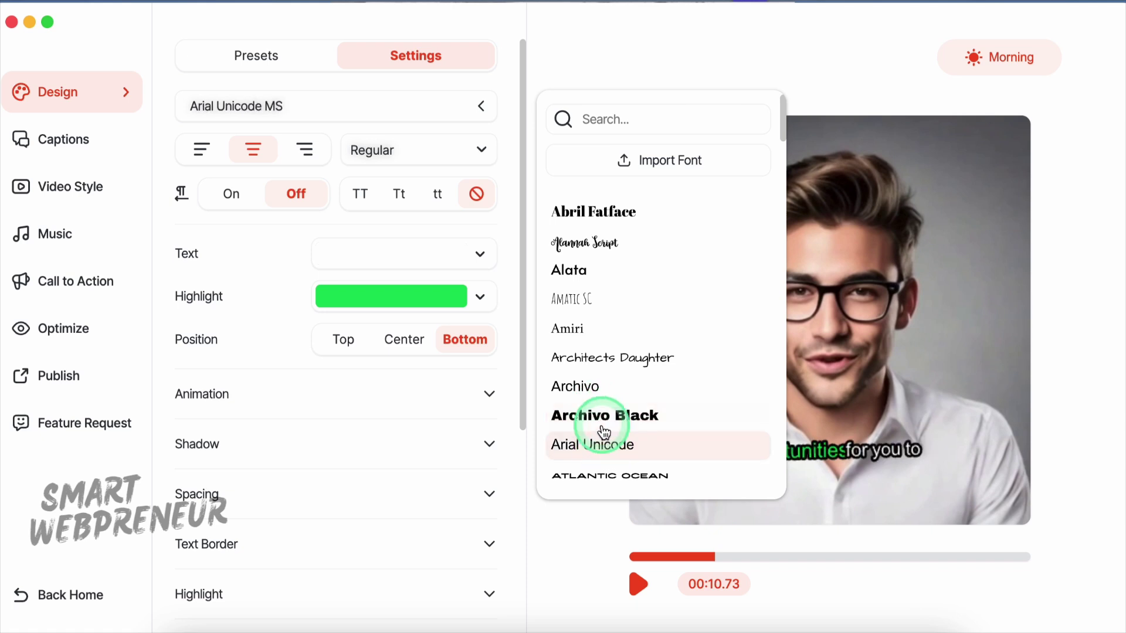
left_click(418, 302)
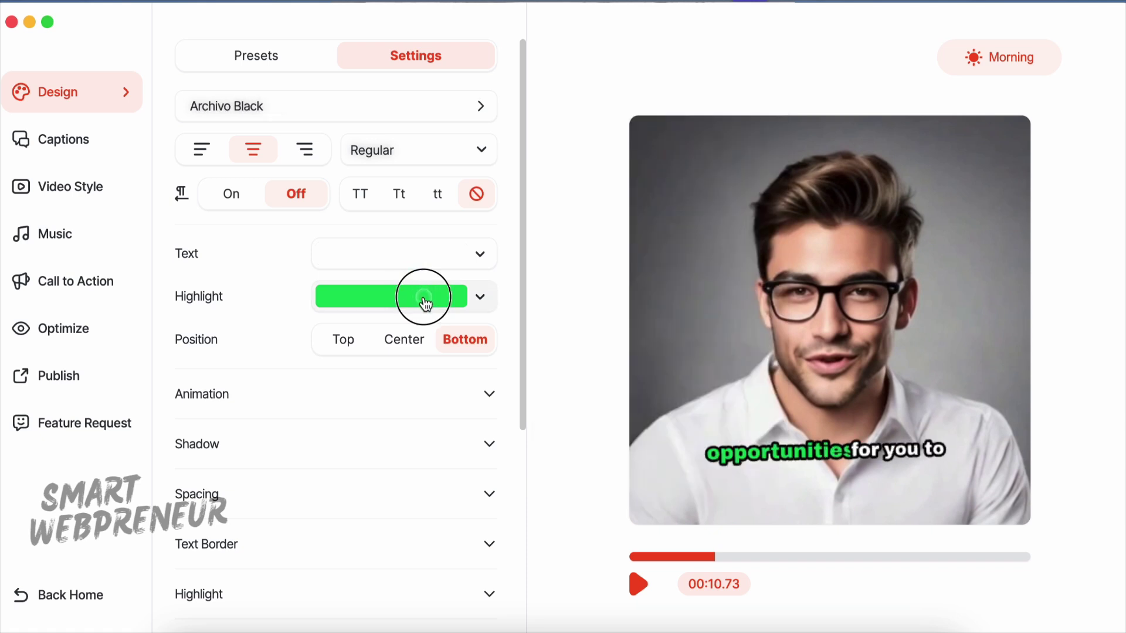
- Make the caption highlight bright yellow and have captions animate in with a scale
left_click(425, 302)
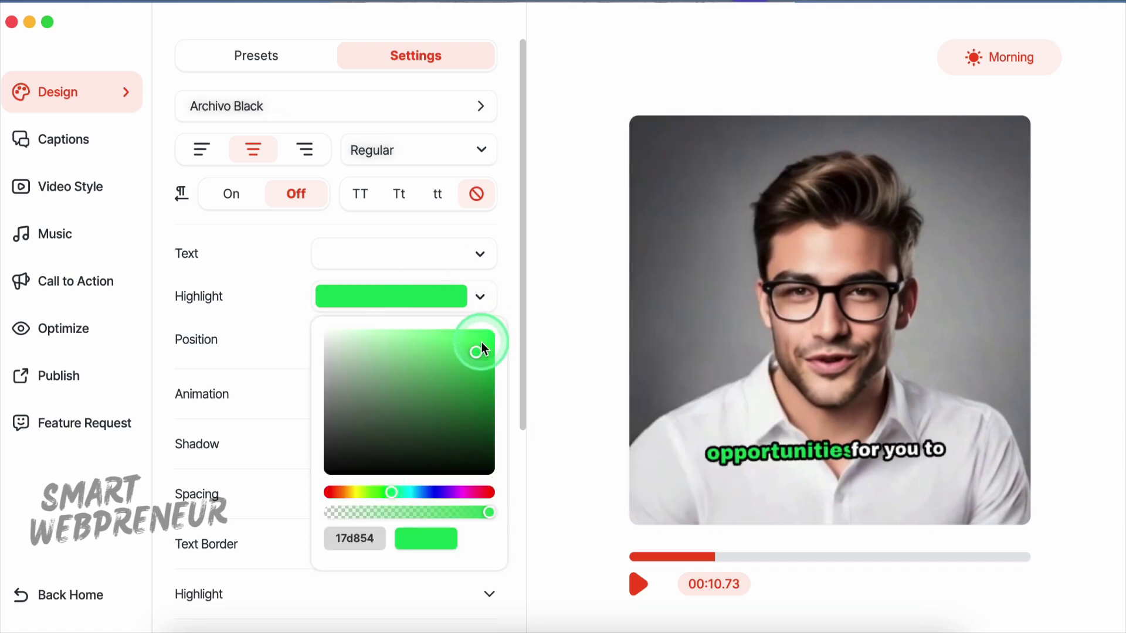
left_click(356, 494)
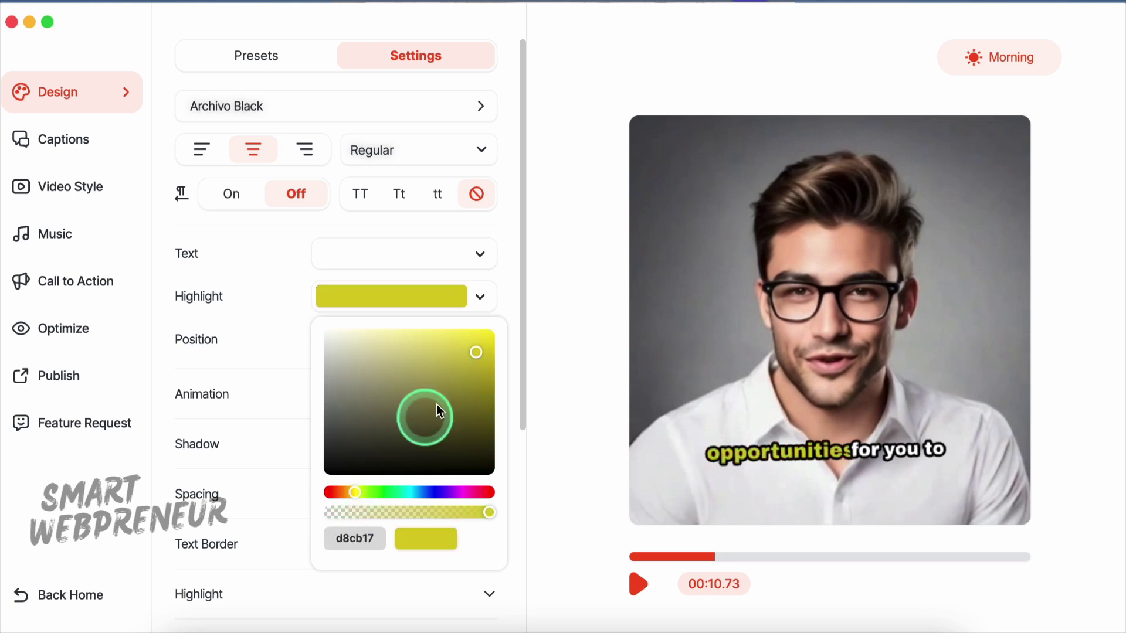
left_click_drag(476, 355, 462, 325)
left_click(395, 394)
scroll(395, 249, "down", 5)
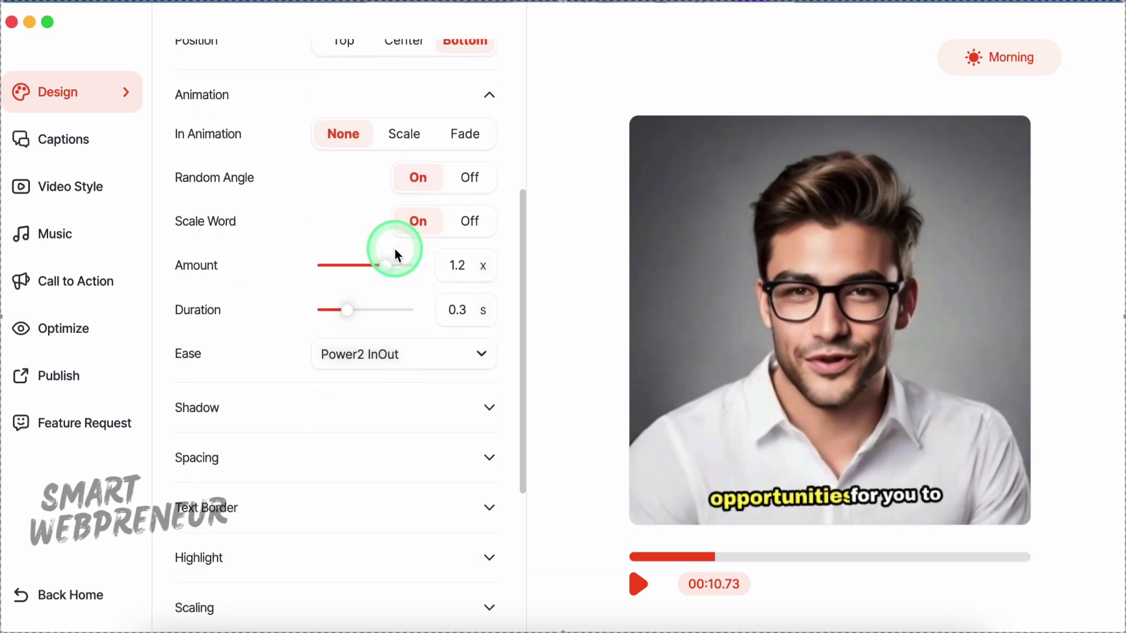
left_click(405, 120)
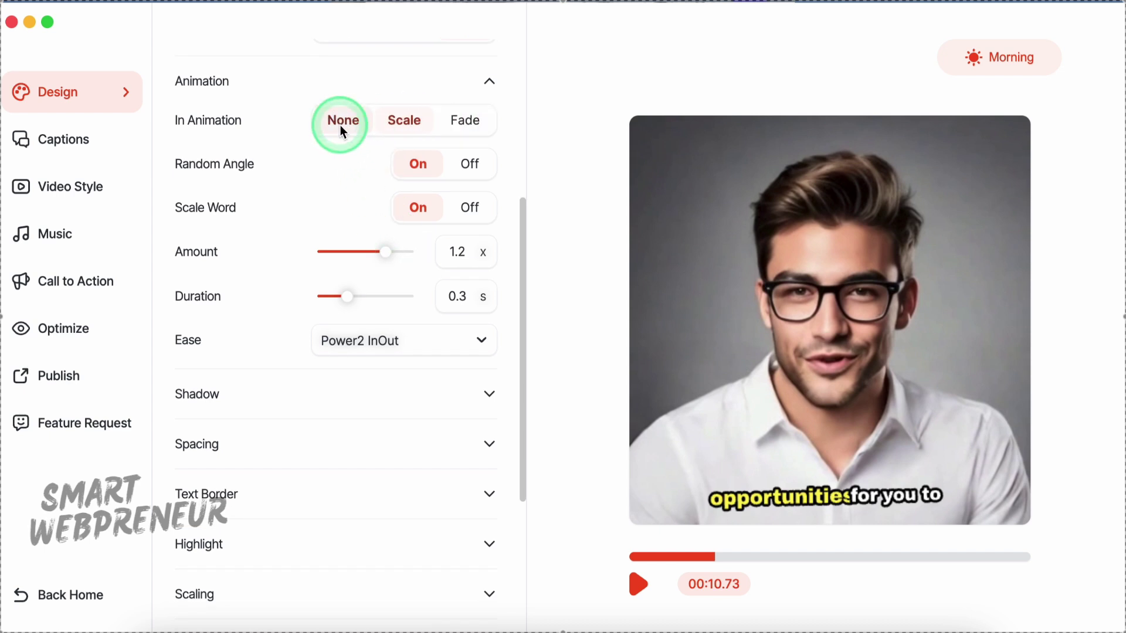
- Give the captions a regular bright-green shadow after trying soft and retro styles
left_click(472, 284)
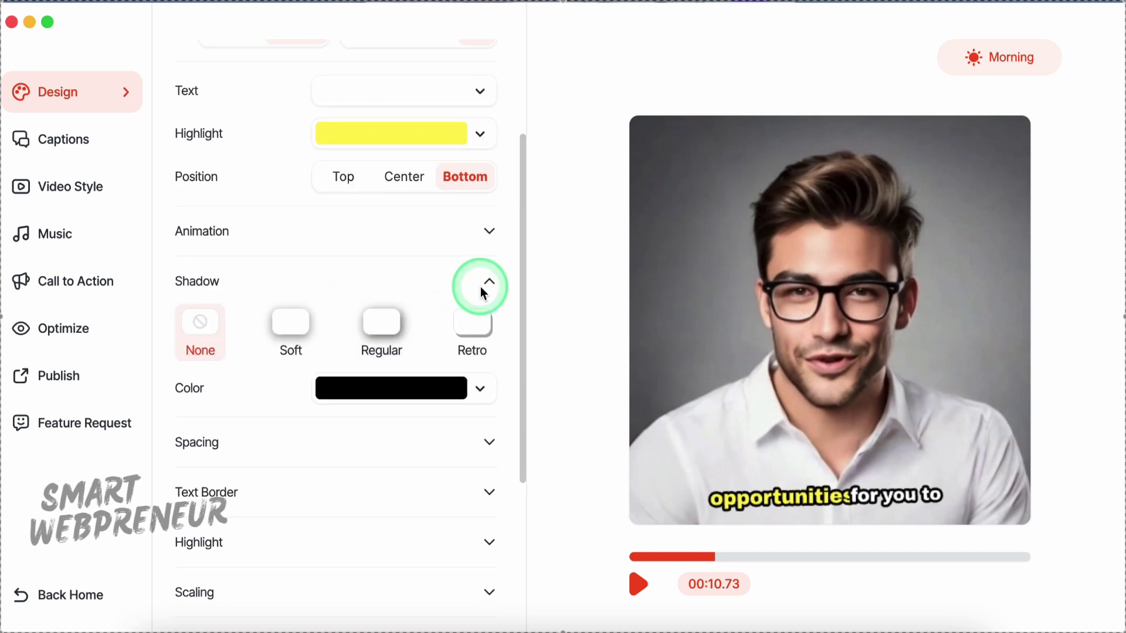
scroll(432, 288, "down", 2)
left_click(306, 211)
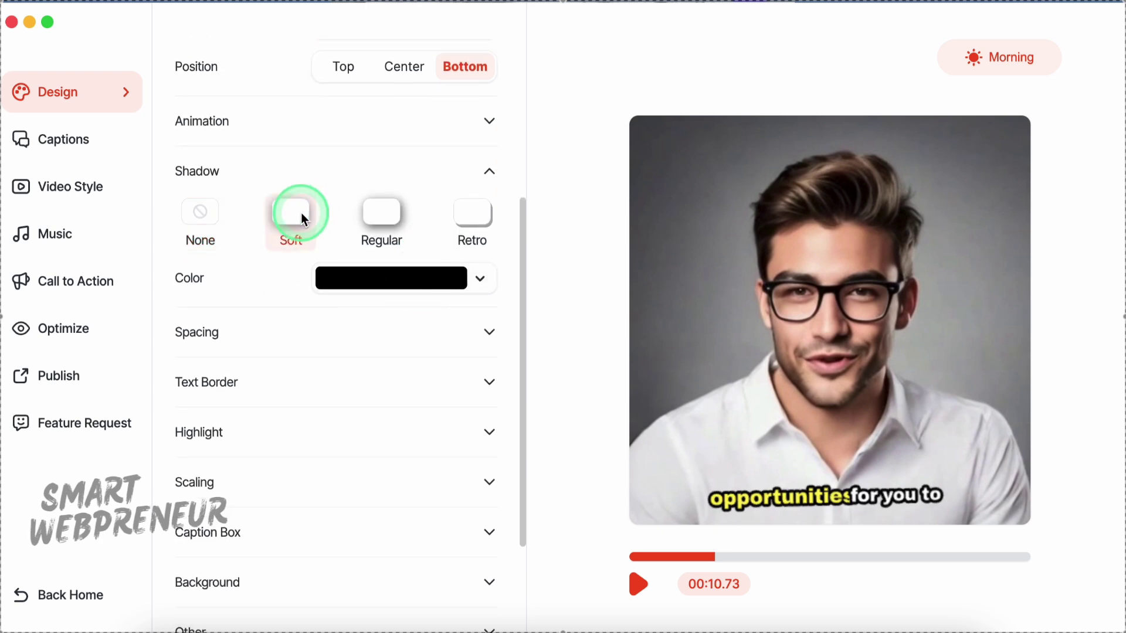
left_click(381, 214)
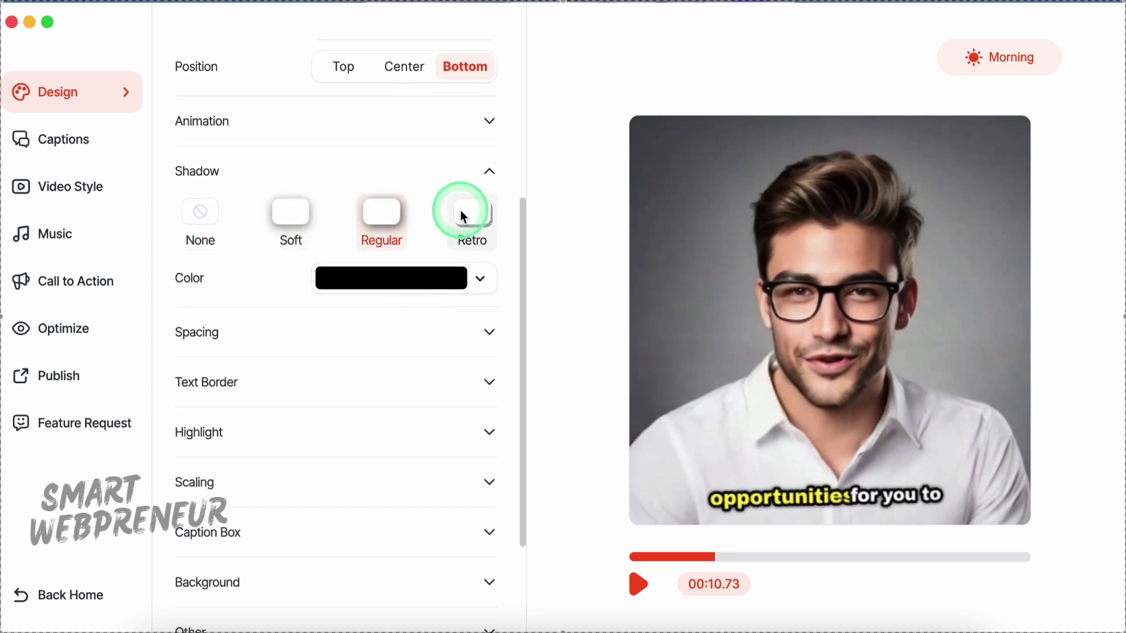
left_click(463, 217)
left_click(382, 206)
scroll(433, 176, "down", 1)
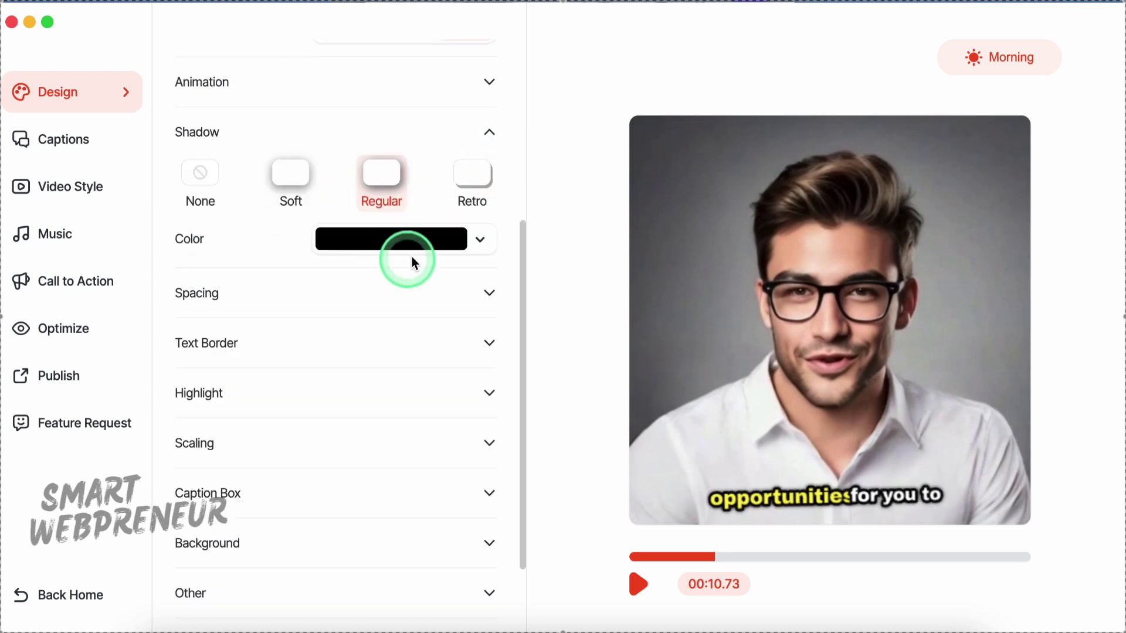
left_click(441, 240)
left_click(384, 436)
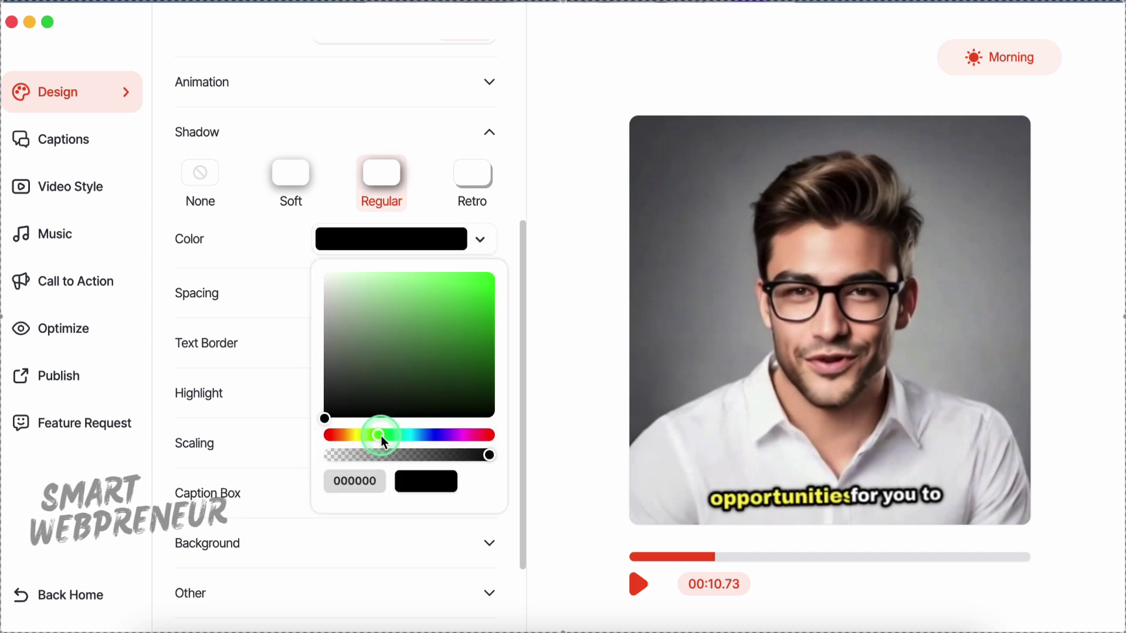
left_click_drag(352, 382, 451, 291)
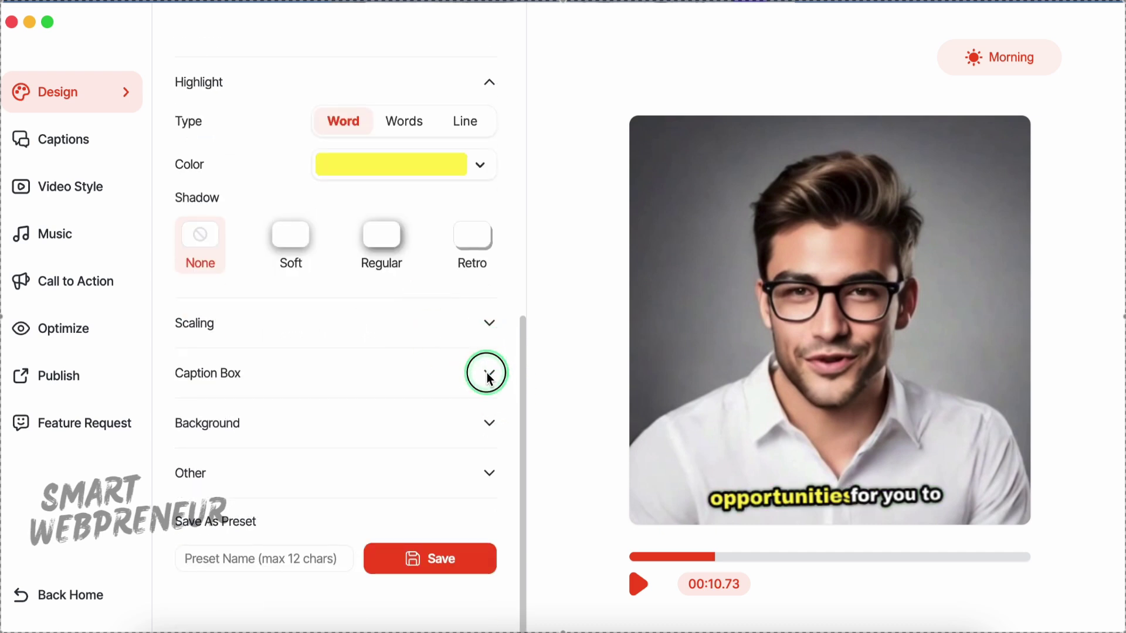
- Leave the caption box off after trying per-word mode, and enable a background box behind captions
left_click(488, 373)
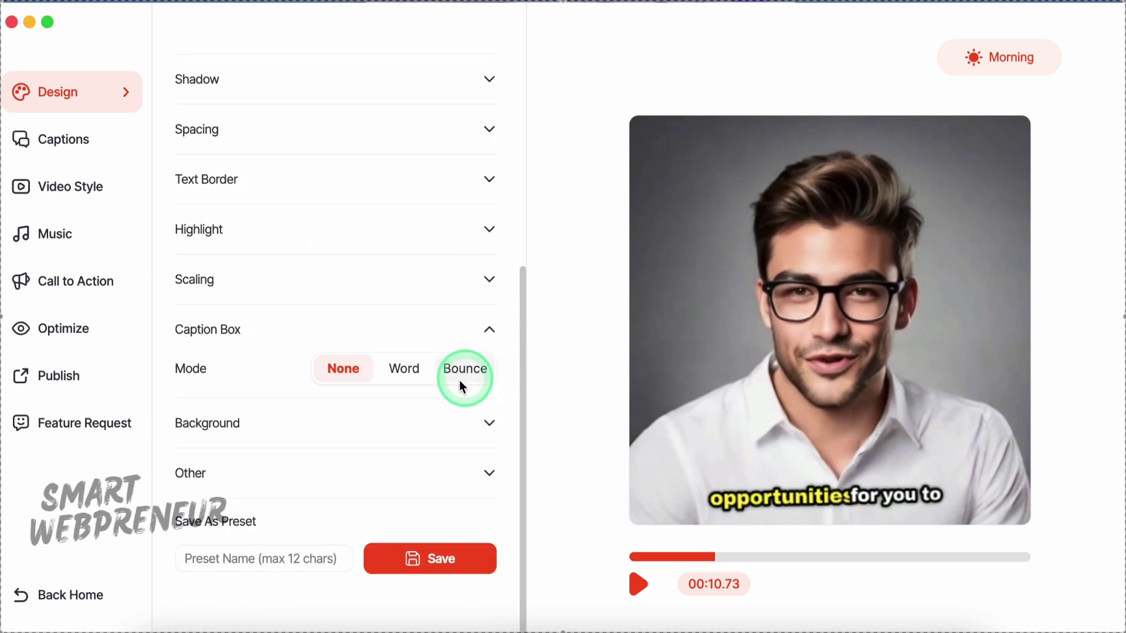
left_click(396, 368)
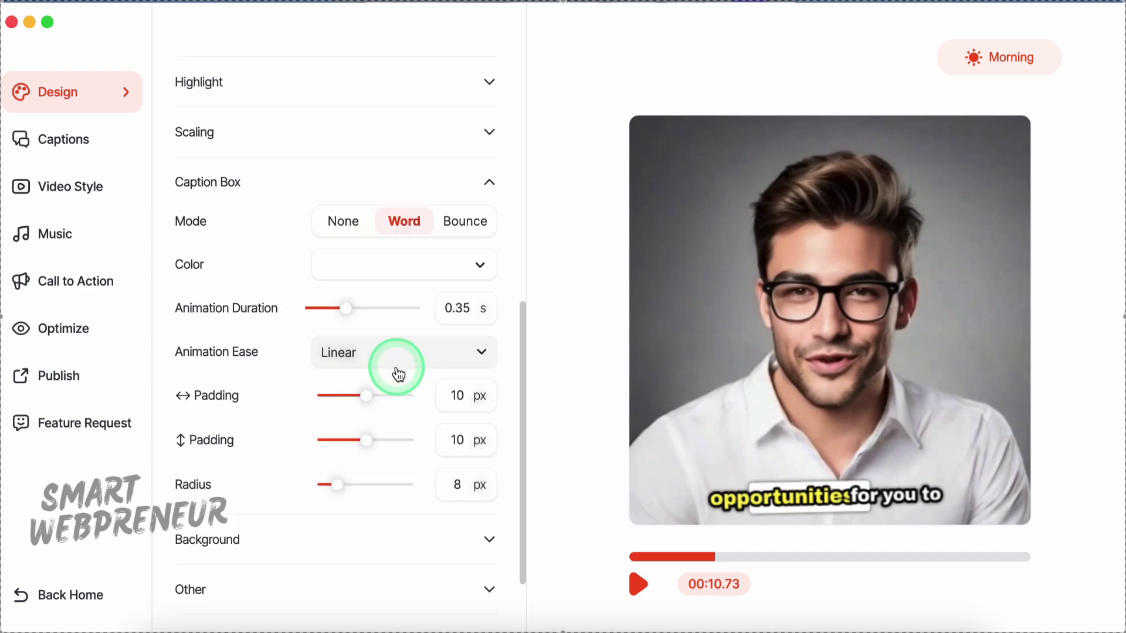
left_click(357, 222)
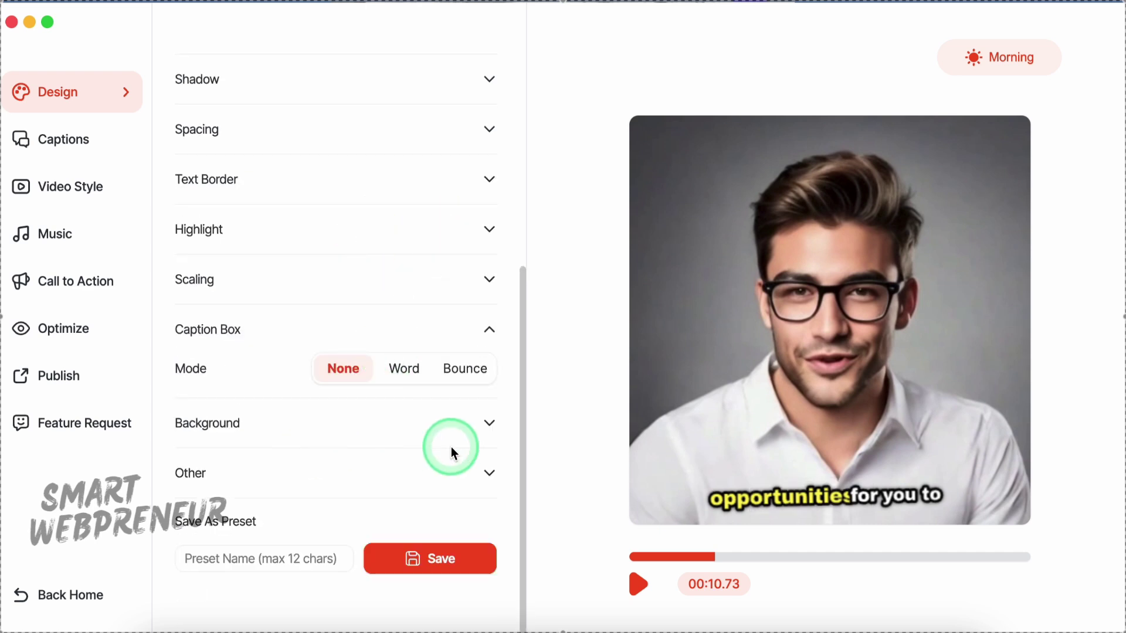
left_click(492, 425)
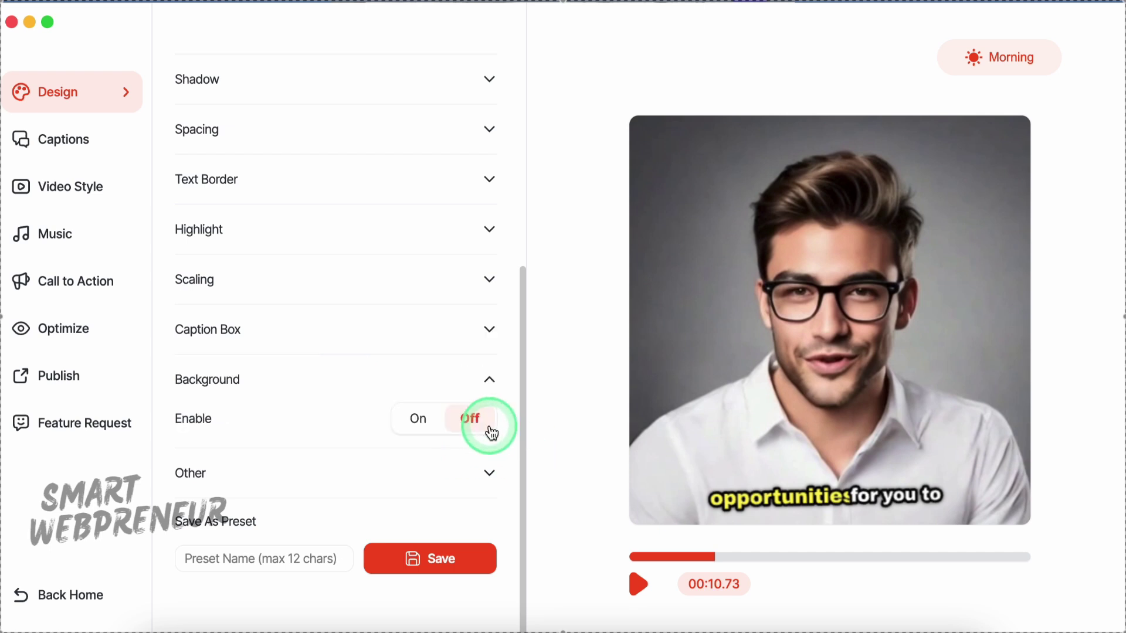
left_click(420, 428)
scroll(418, 418, "down", 3)
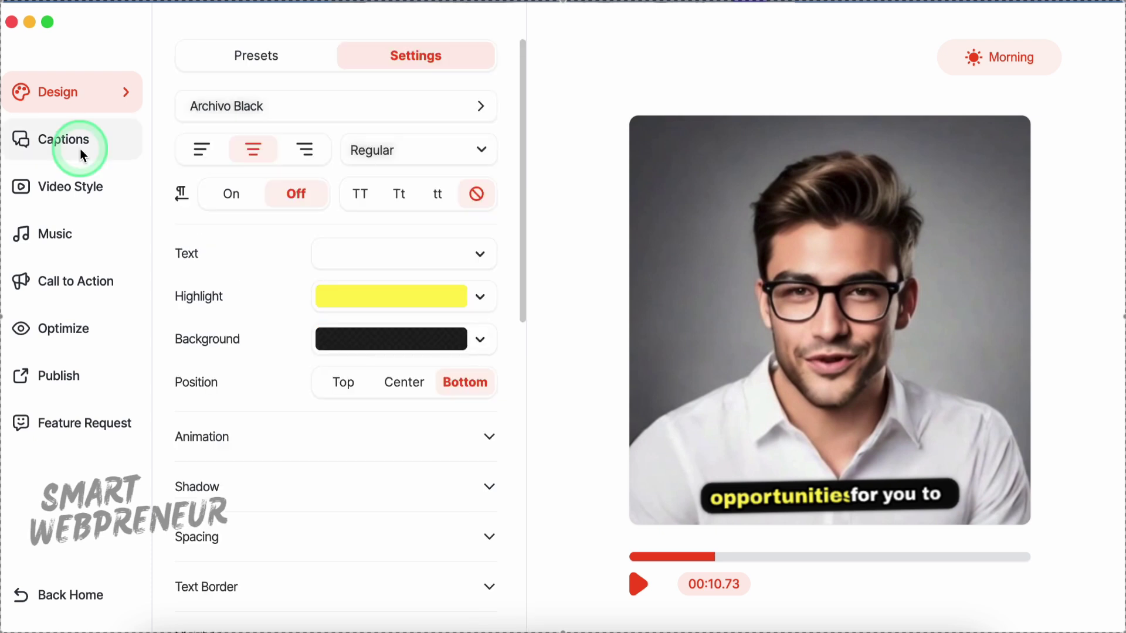
- Auto-add Magic Emojis to all caption lines and preview the playback
left_click(80, 149)
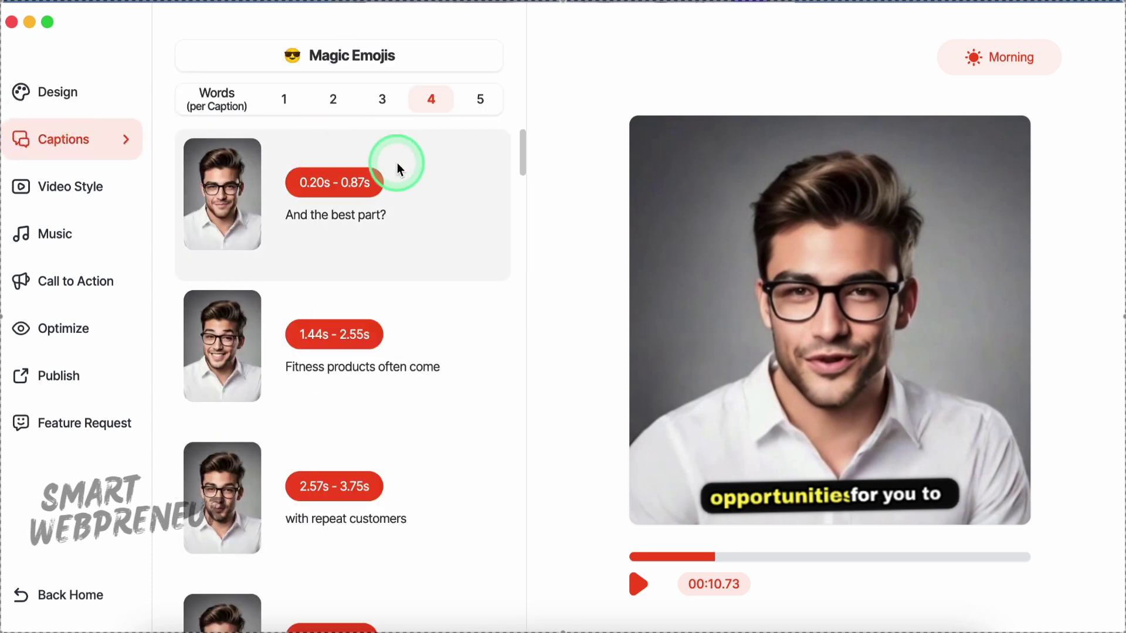
scroll(409, 207, "down", 2)
scroll(409, 206, "up", 1)
left_click(364, 202)
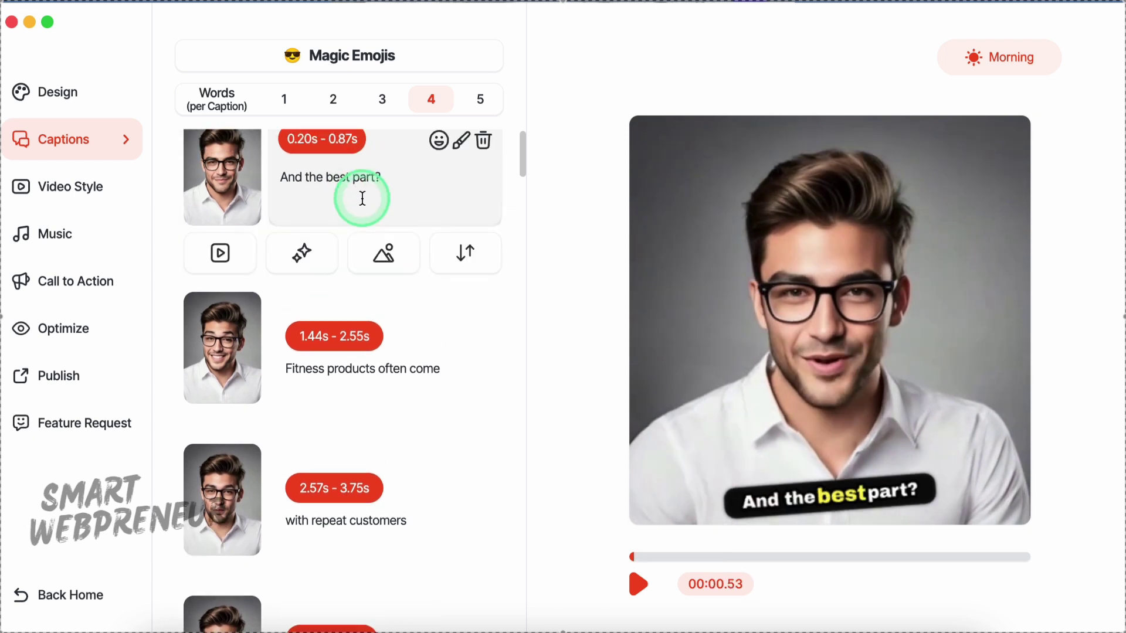
scroll(414, 206, "up", 1)
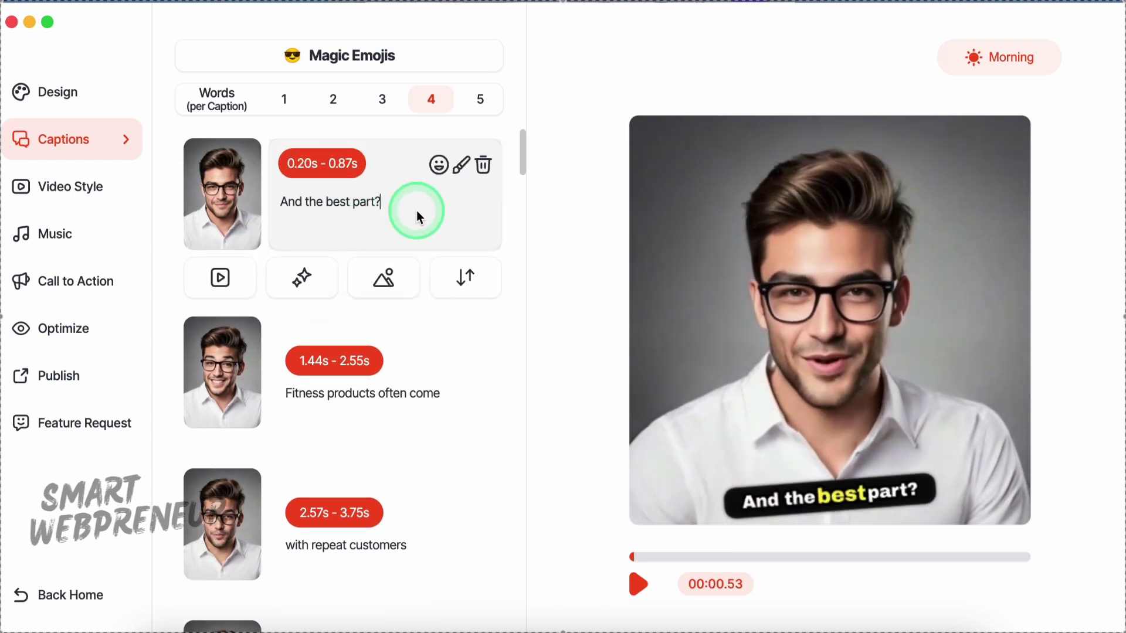
left_click(366, 56)
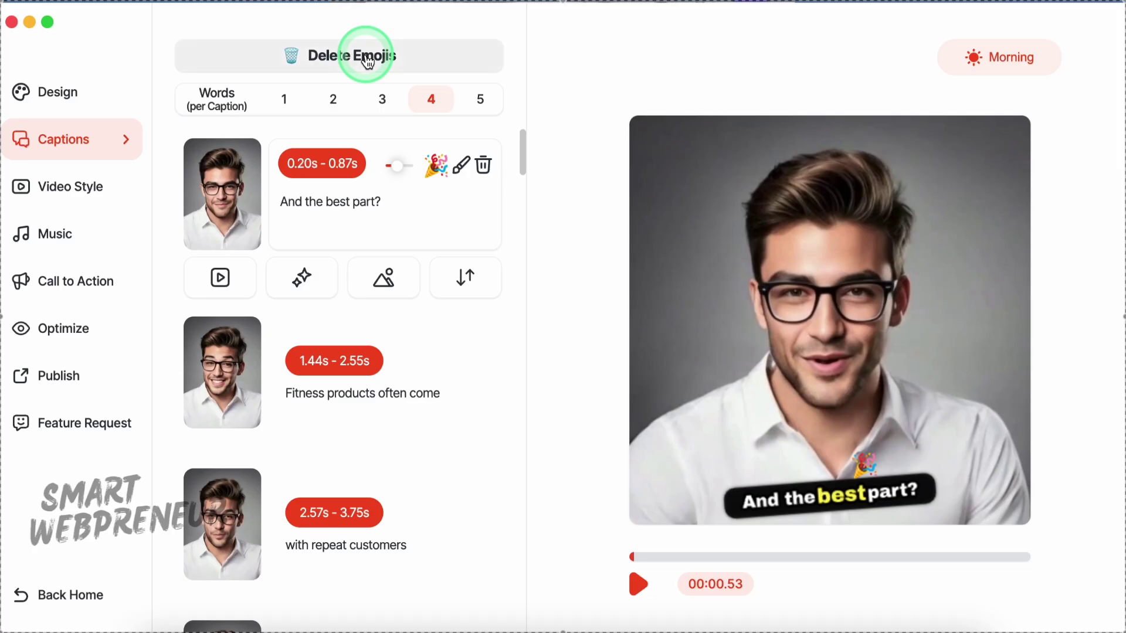
left_click(643, 588)
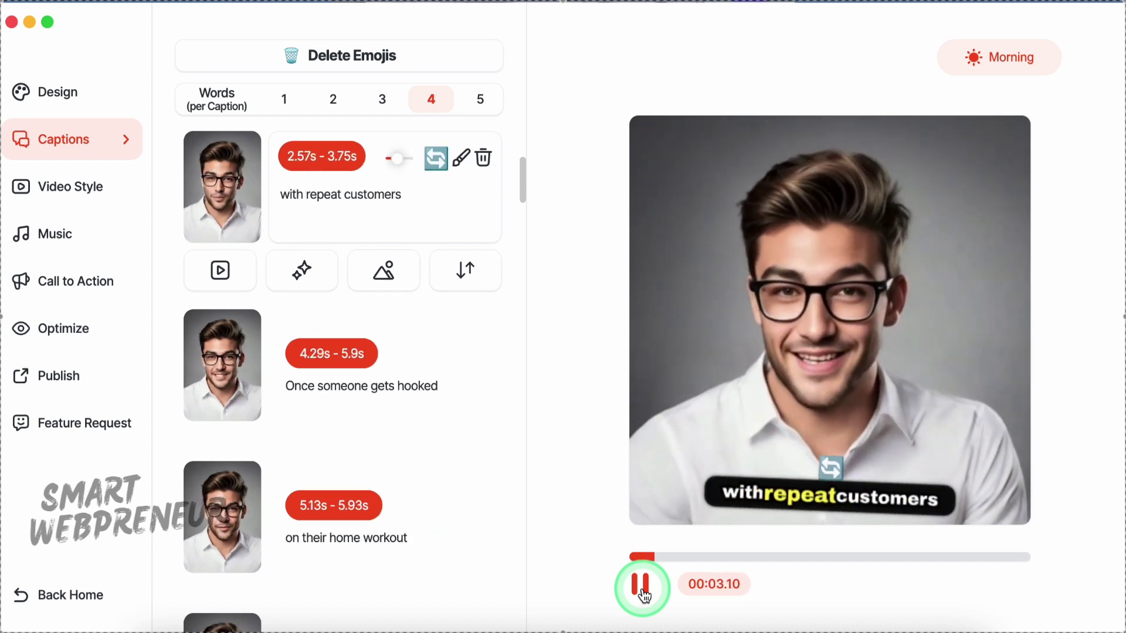
left_click(643, 588)
- Search the animated emojis for a lifting emoji for the 'with repeat customers' caption
left_click(439, 156)
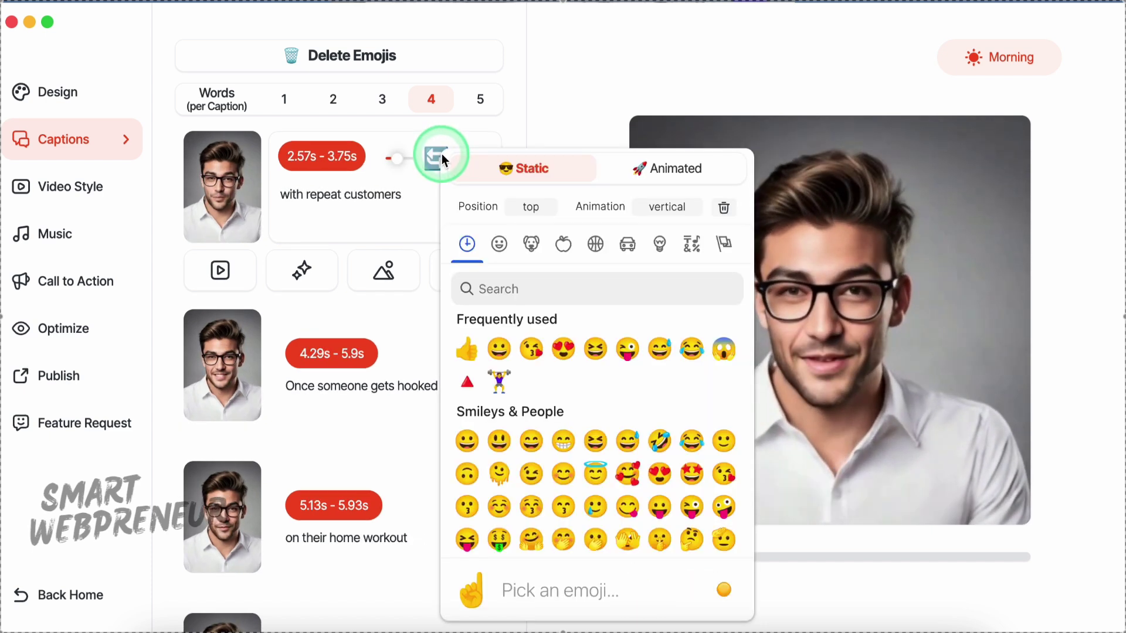
left_click(681, 167)
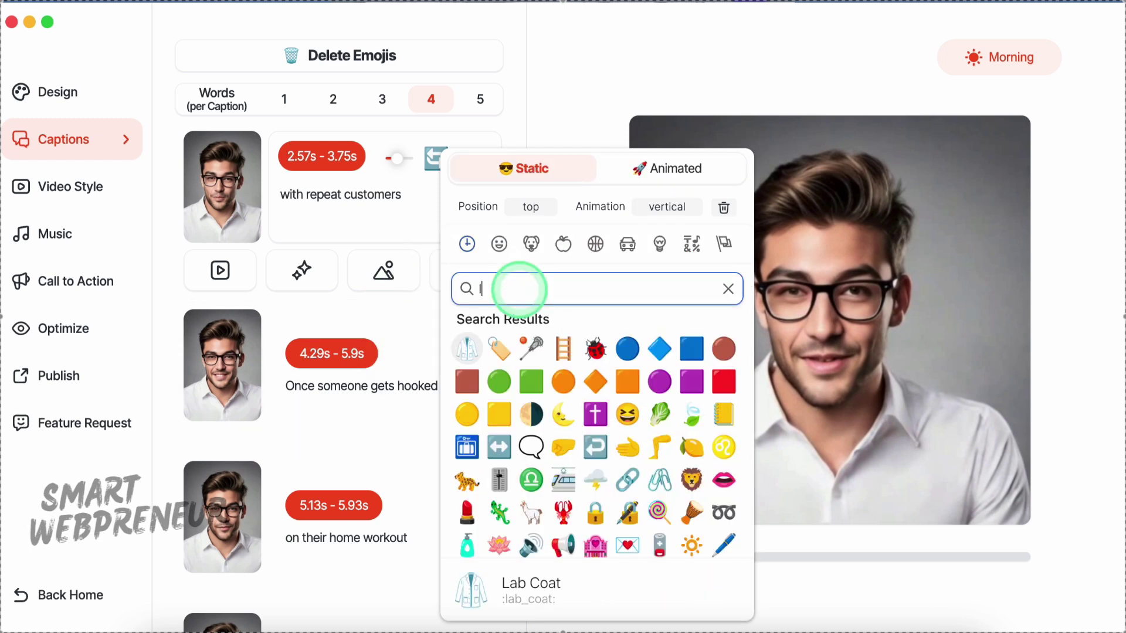
type("ifti")
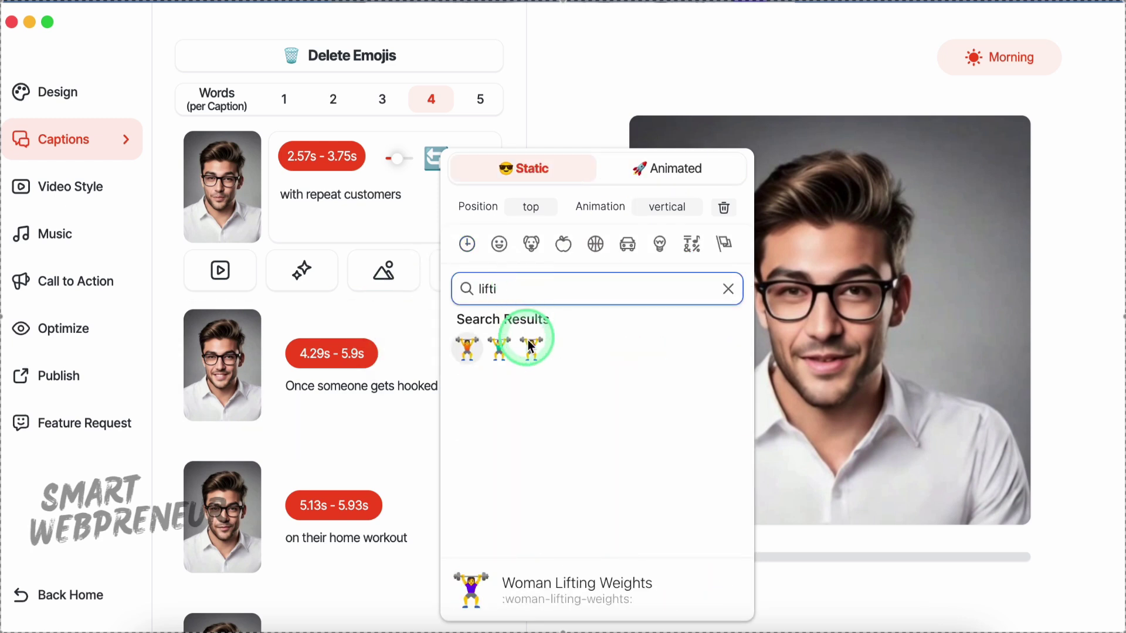
- Search Free Media for 'home workout' B-roll for the 'on their home workout' caption
left_click(212, 456)
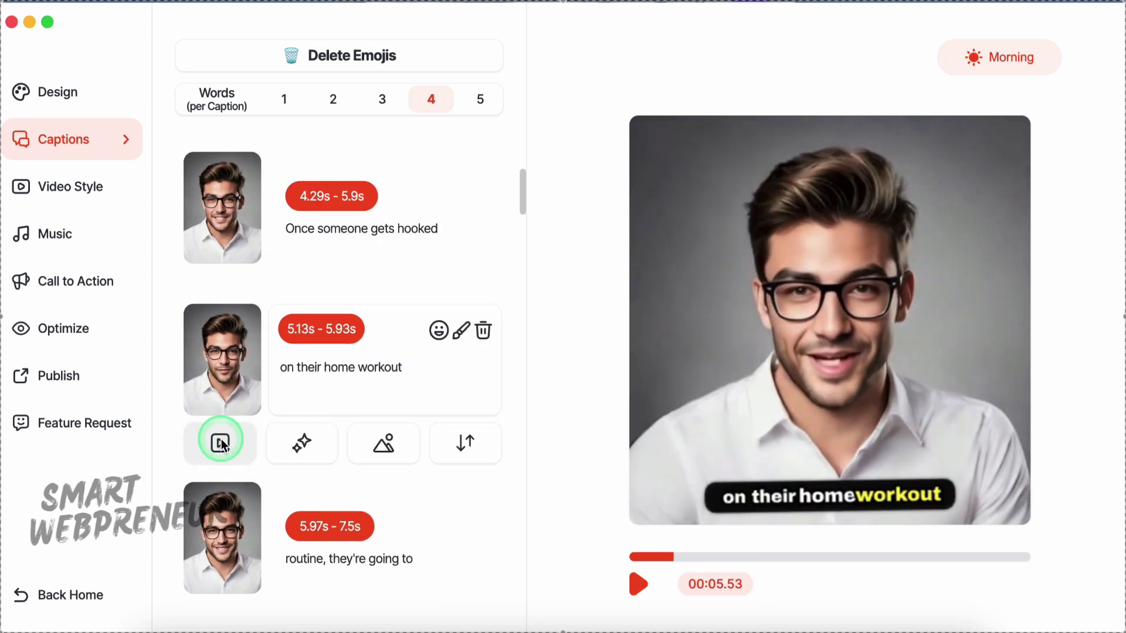
left_click(222, 443)
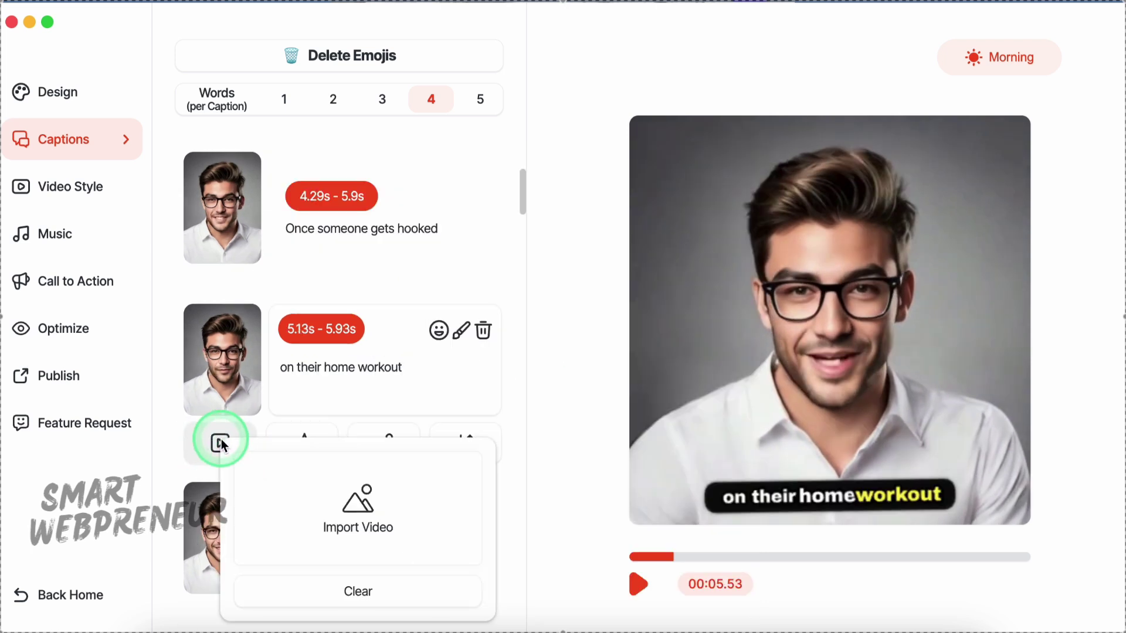
left_click(365, 518)
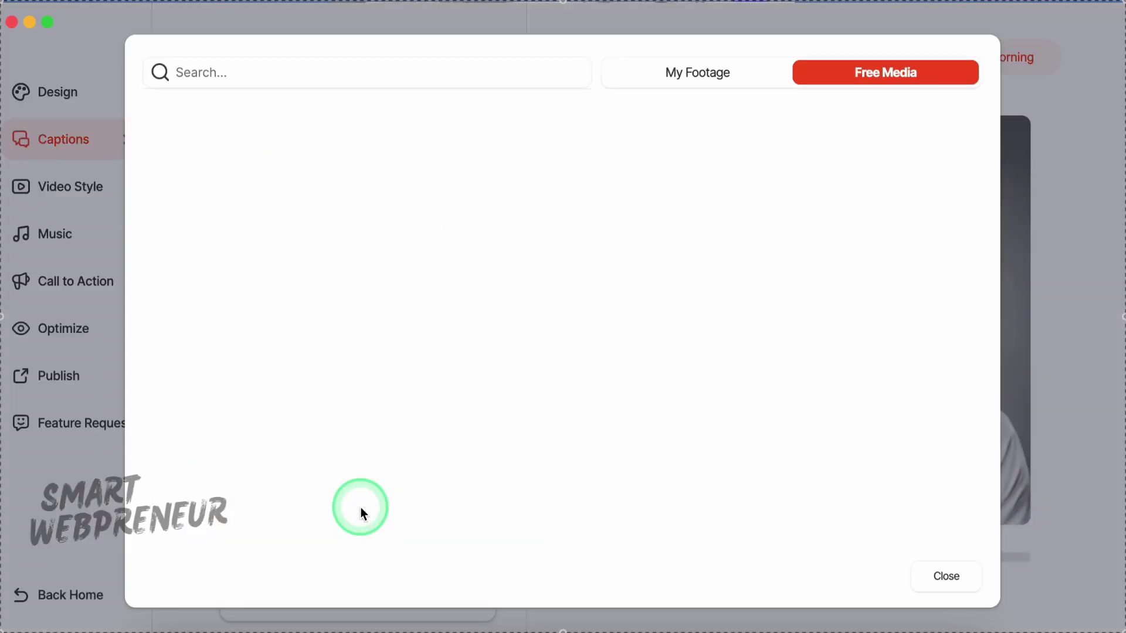
left_click(288, 73)
type("home workout")
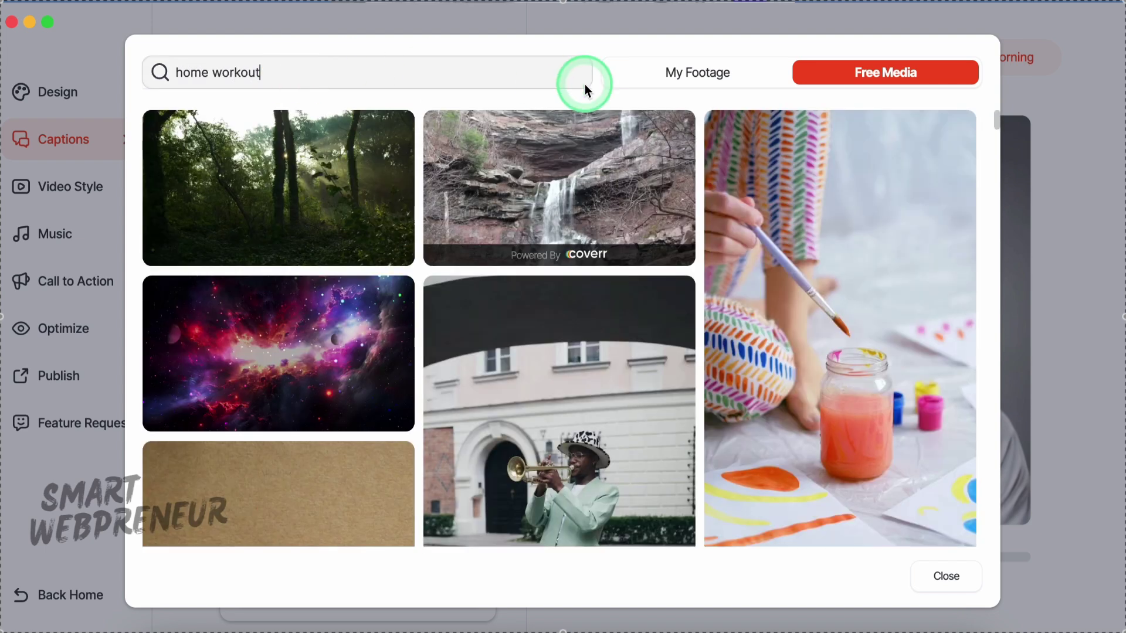
key("Return")
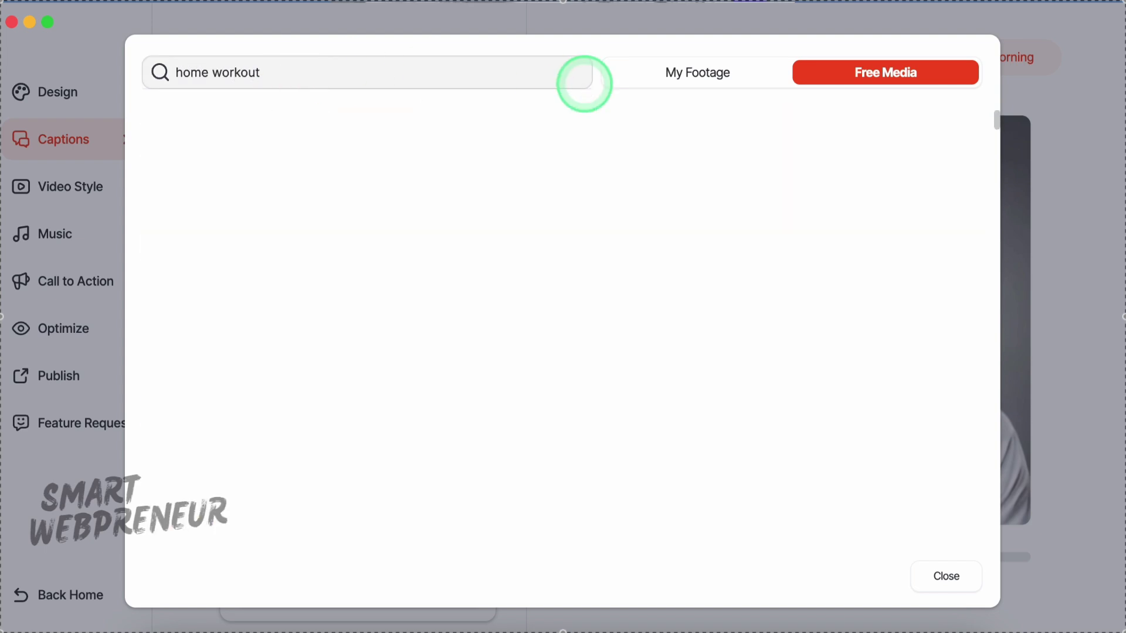
- Use the yellow cartoon dumbbell clip as B-roll, lengthen it to 2.7 s, and preview
mouse_move(554, 316)
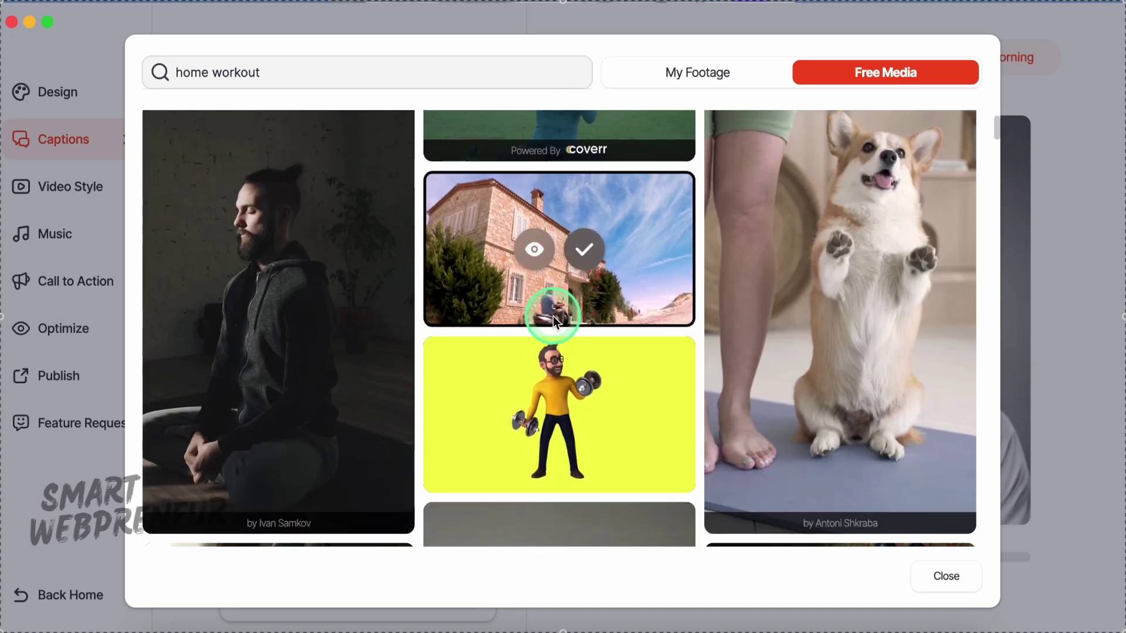
scroll(551, 311, "down", 2)
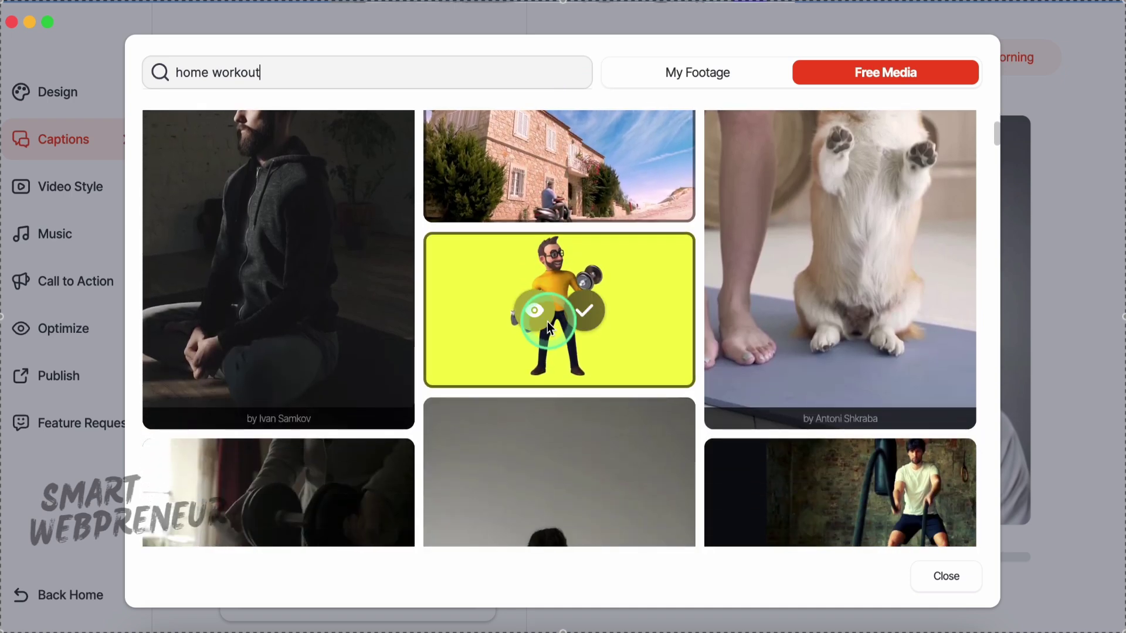
left_click(587, 311)
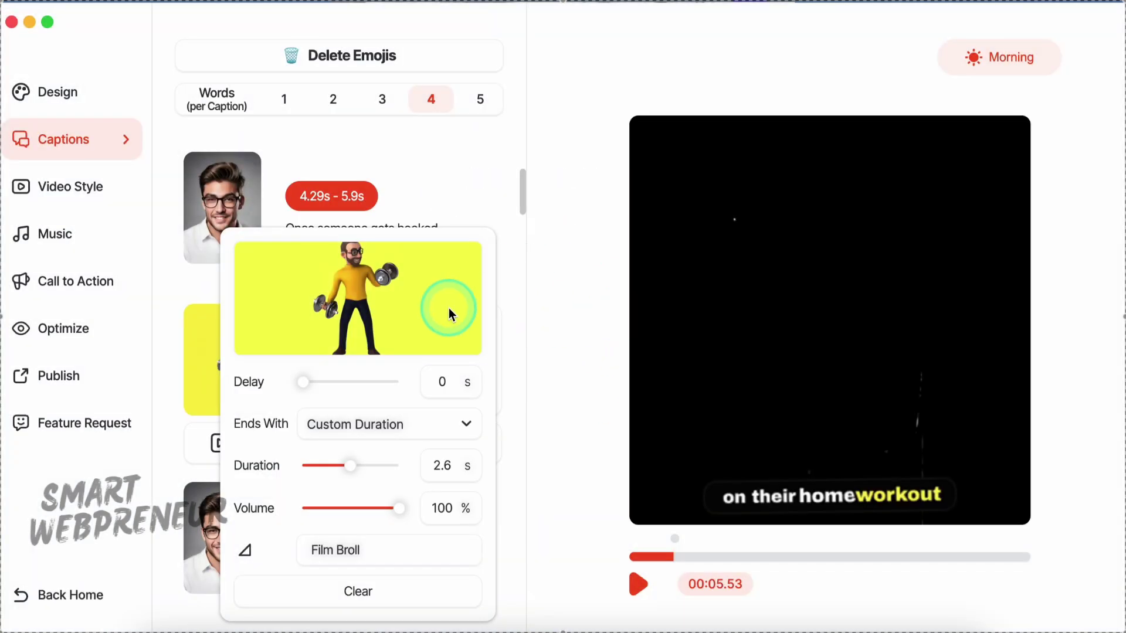
left_click_drag(347, 466, 352, 467)
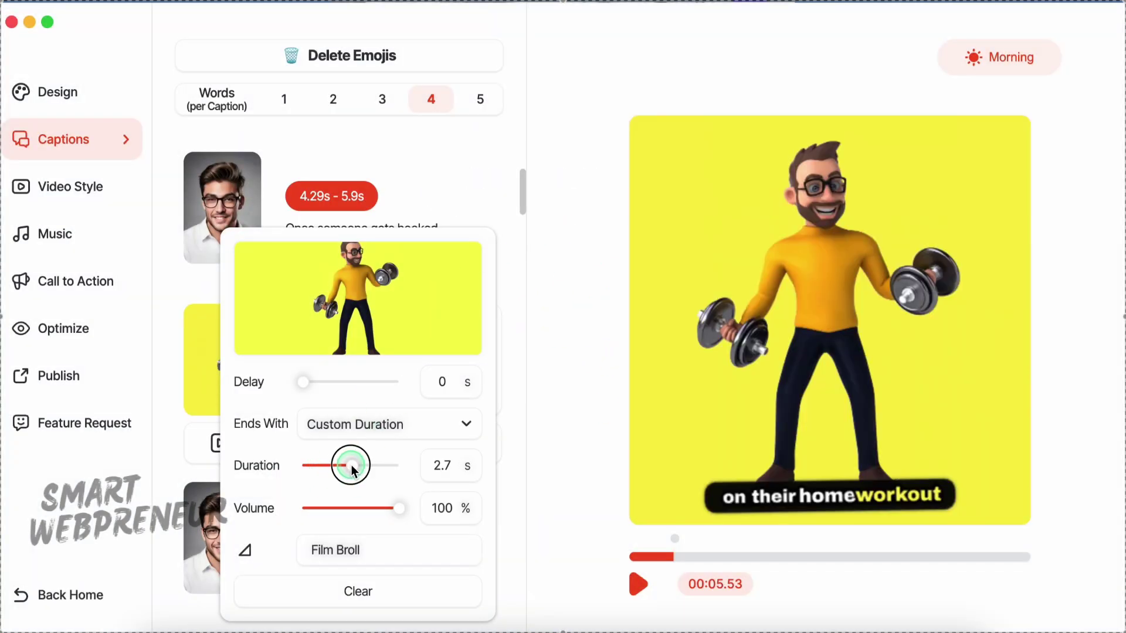
left_click(638, 584)
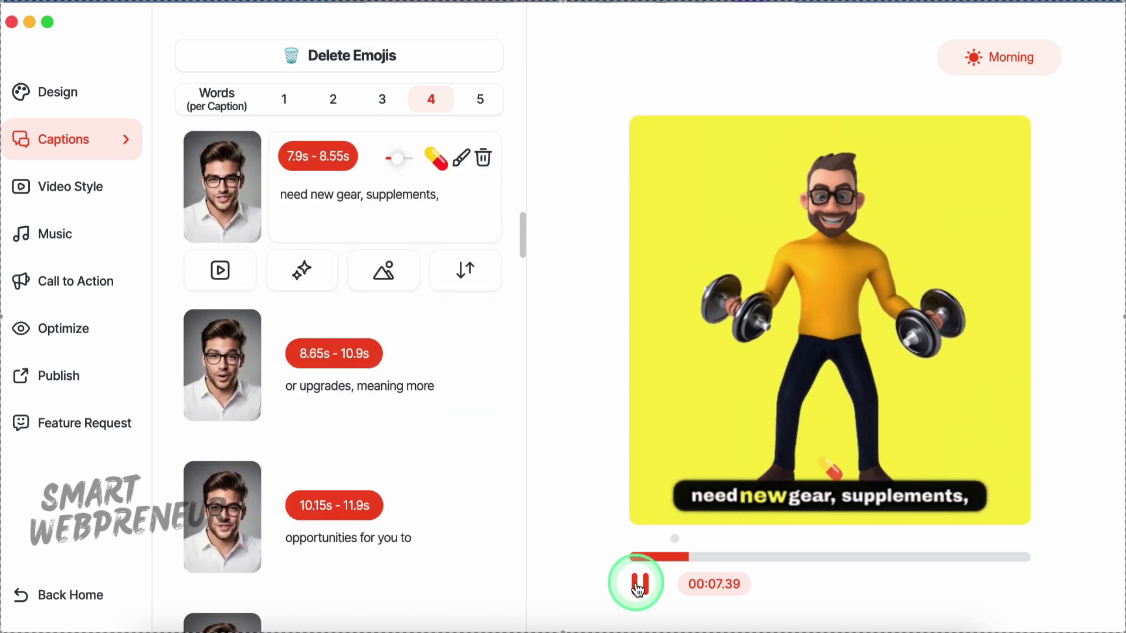
- Regenerate captions at two words, then settle on one word per caption, and open Video Style
left_click(329, 105)
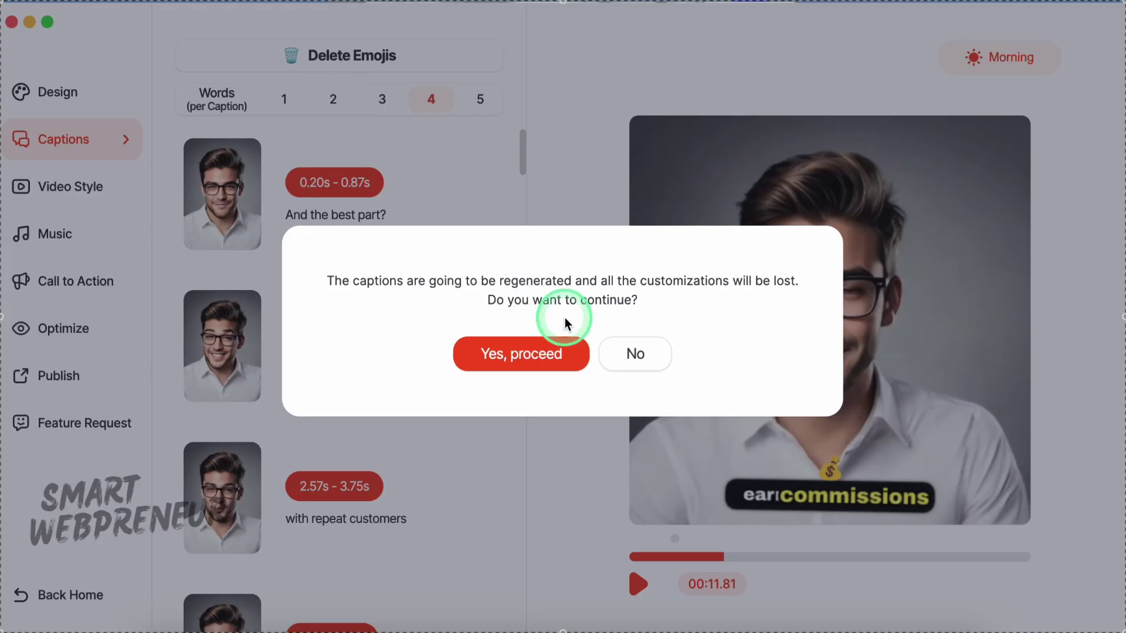
left_click(551, 346)
left_click(445, 102)
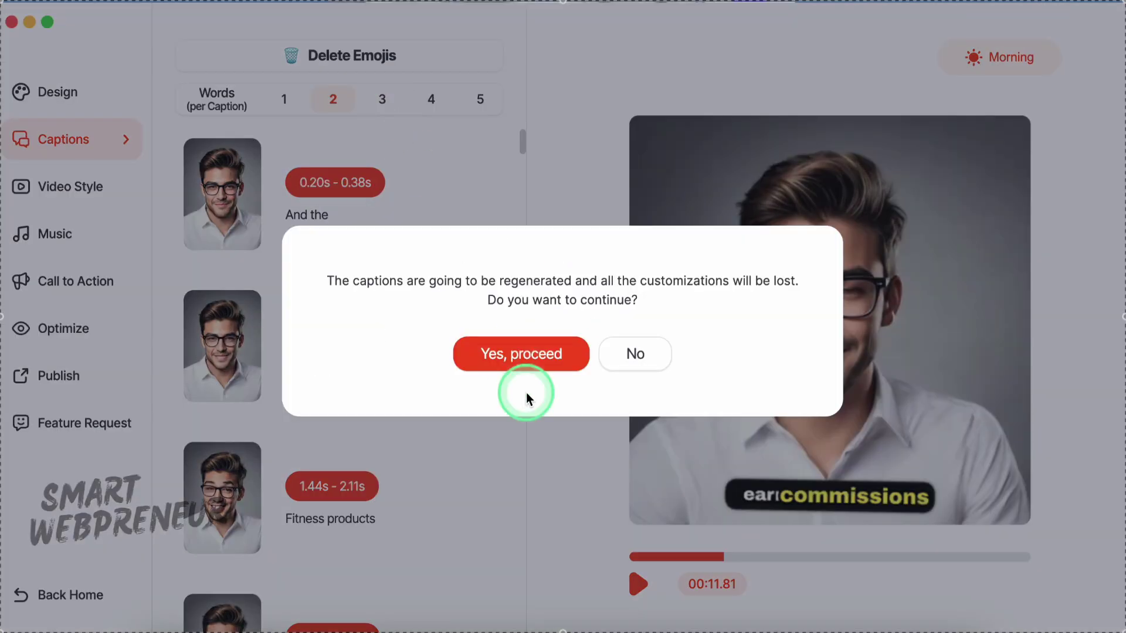
left_click(525, 356)
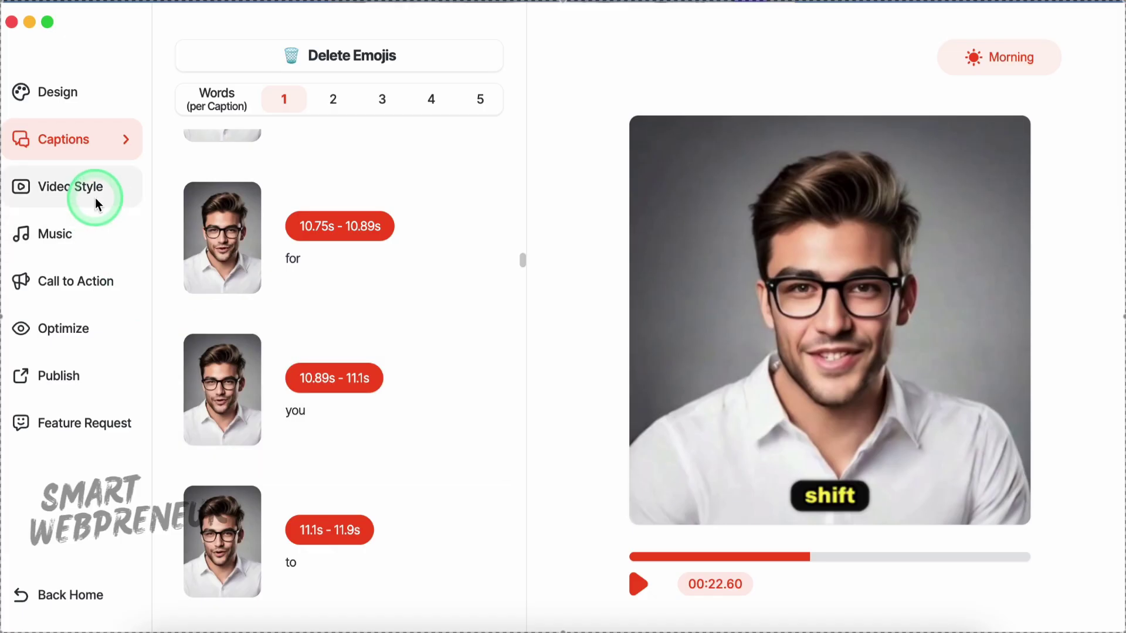
left_click(97, 203)
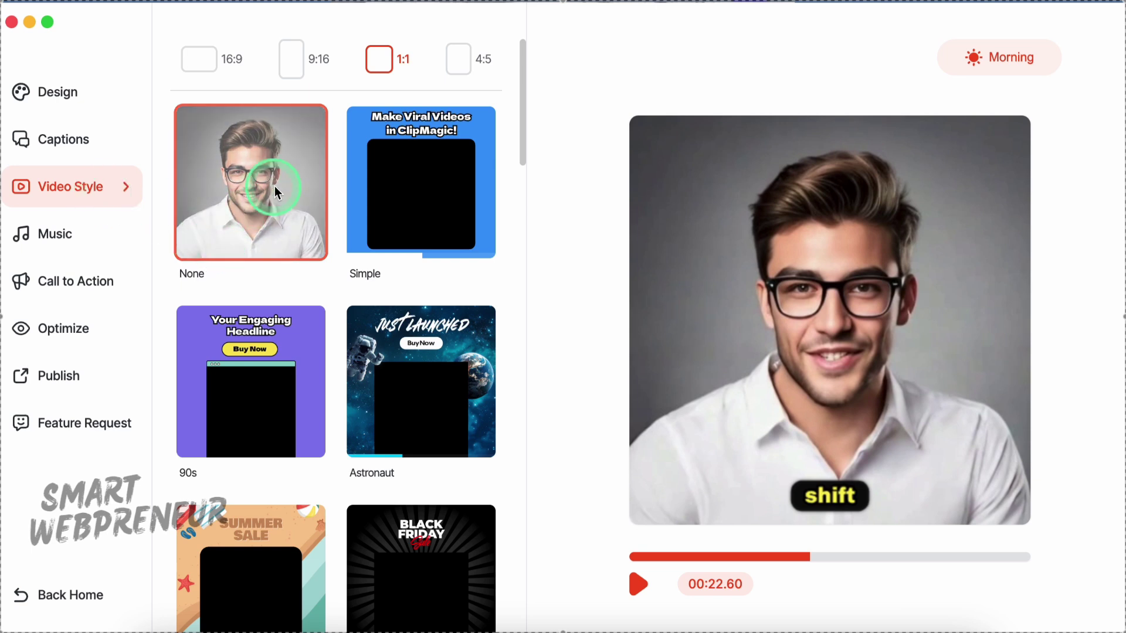
- Set the video to a square 1:1 frame and apply the Black Friday template
left_click(205, 63)
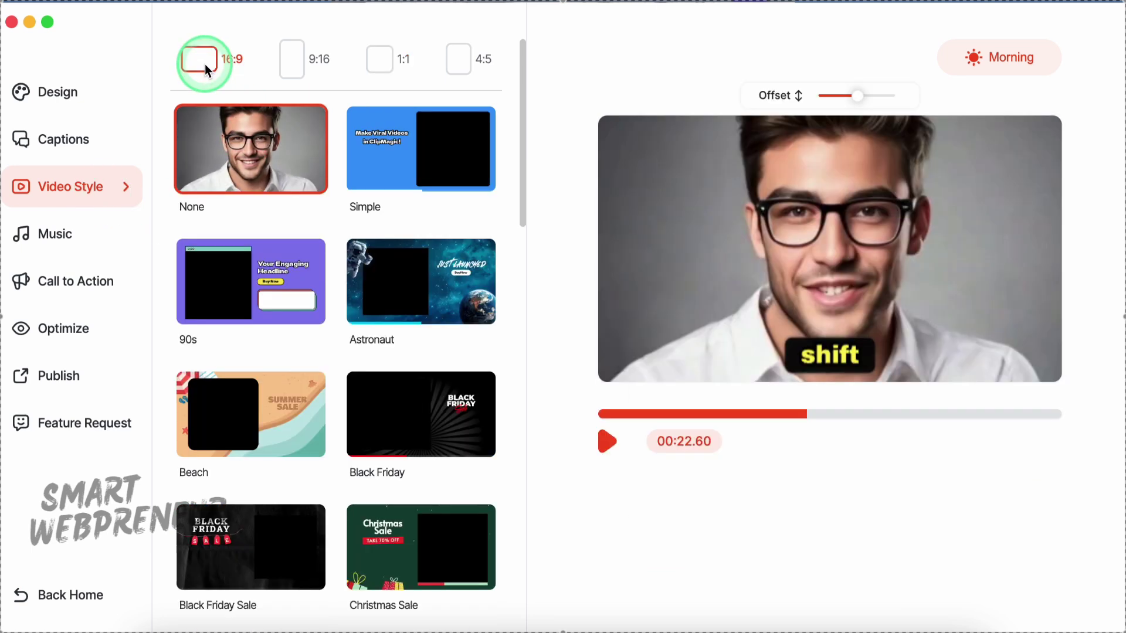
left_click(303, 59)
left_click(382, 58)
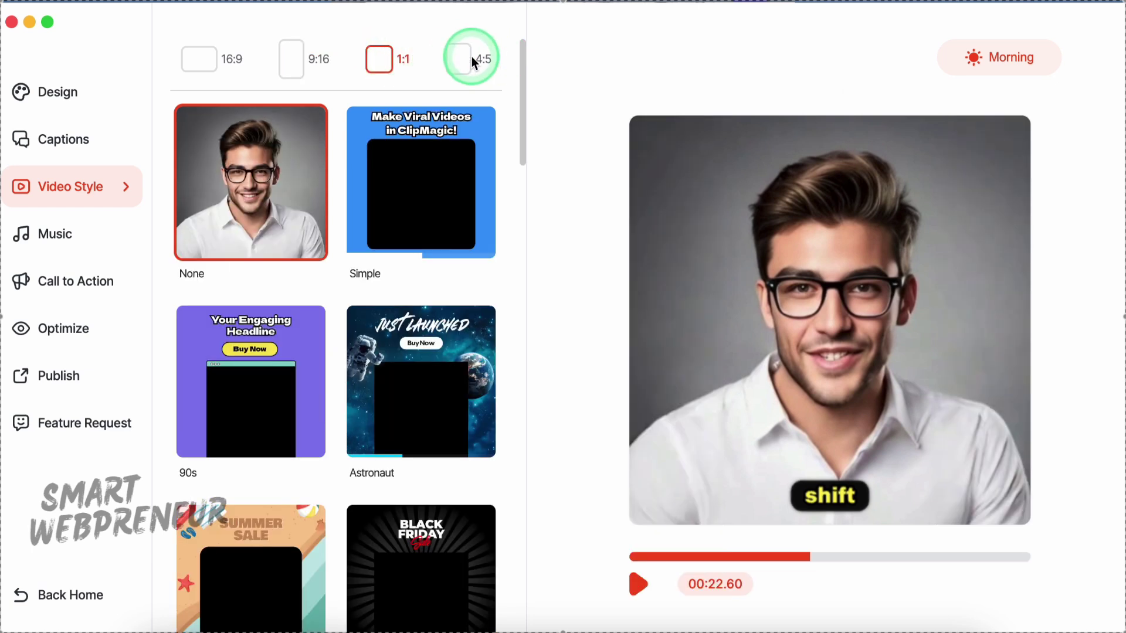
scroll(313, 402, "down", 3)
left_click(405, 319)
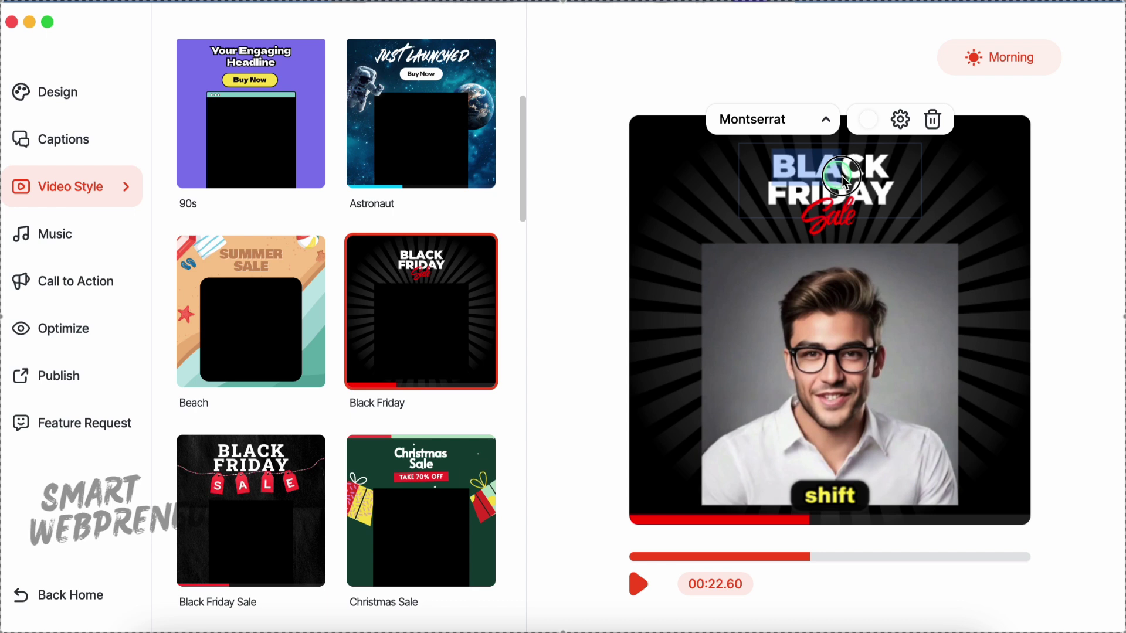
- Retitle the template 'This is Awesome', tilt it slightly counter-clockwise, and play to check
left_click(901, 187)
type("Thi")
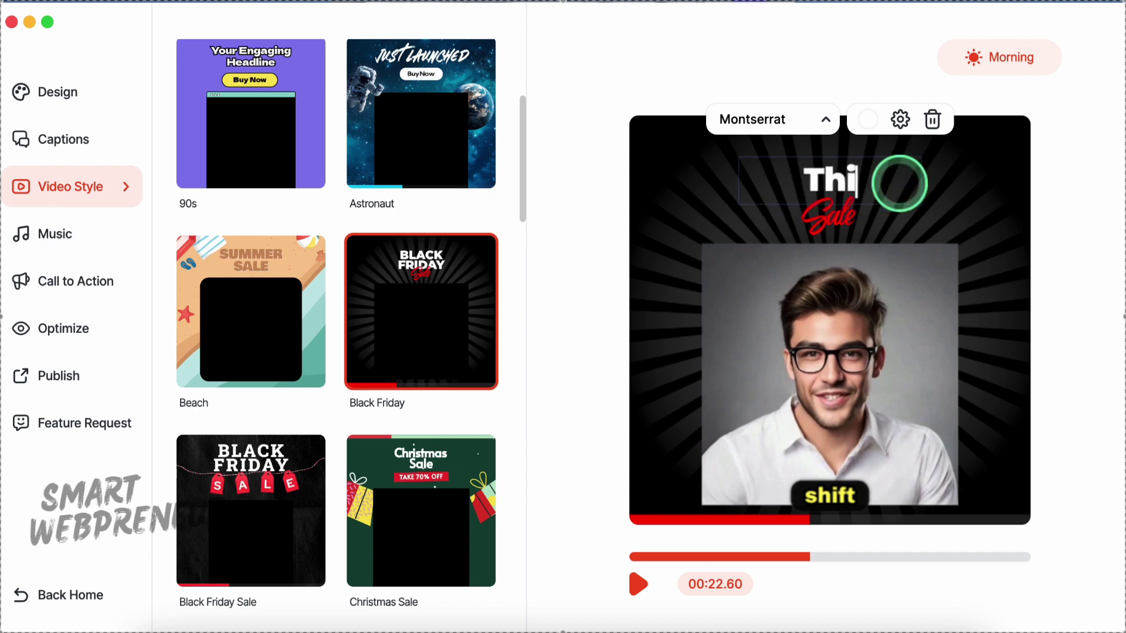
type("s is Awesome")
left_click_drag(954, 232, 974, 221)
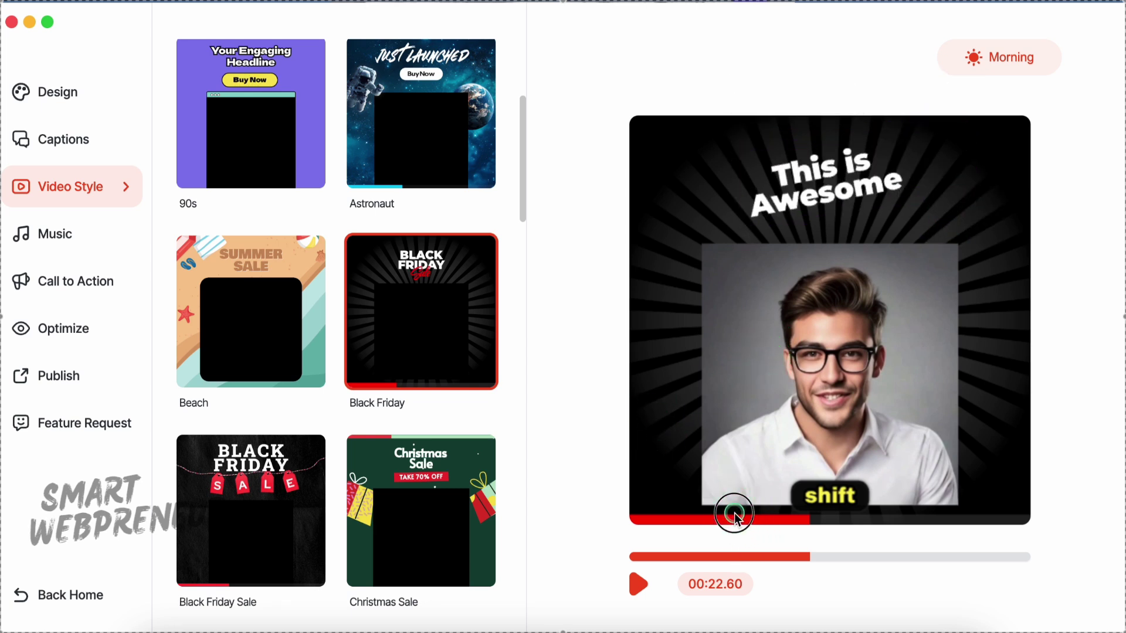
left_click(639, 585)
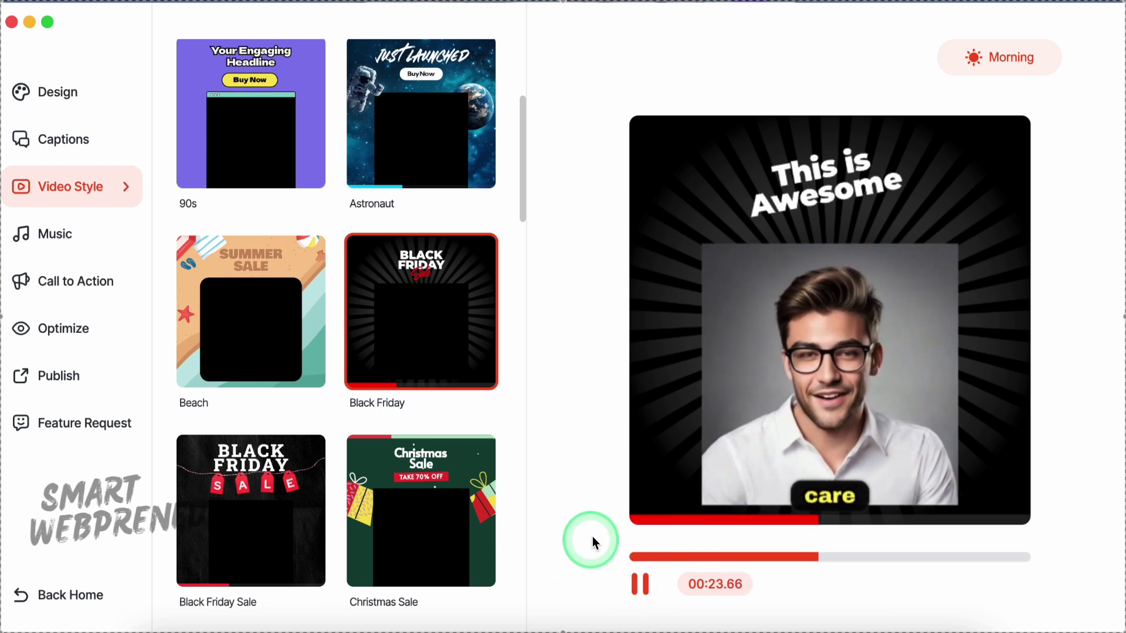
left_click(641, 586)
left_click(854, 244)
left_click(900, 178)
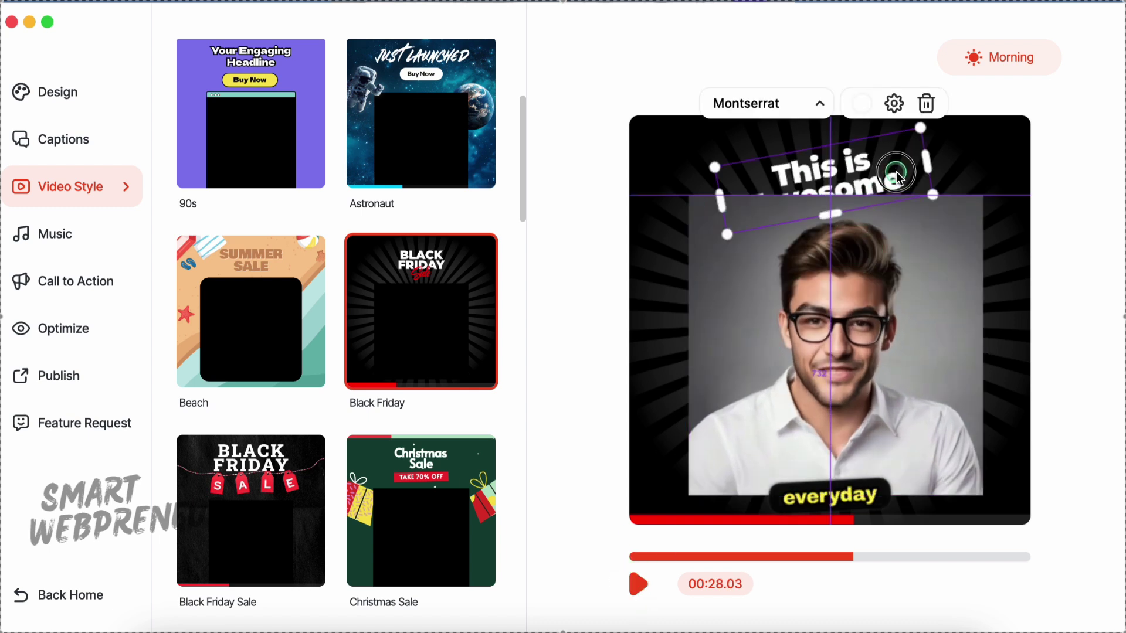
- Set the Corporate track Easy peasy as background music after previewing Aerobic
scroll(352, 211, "down", 5)
left_click(70, 234)
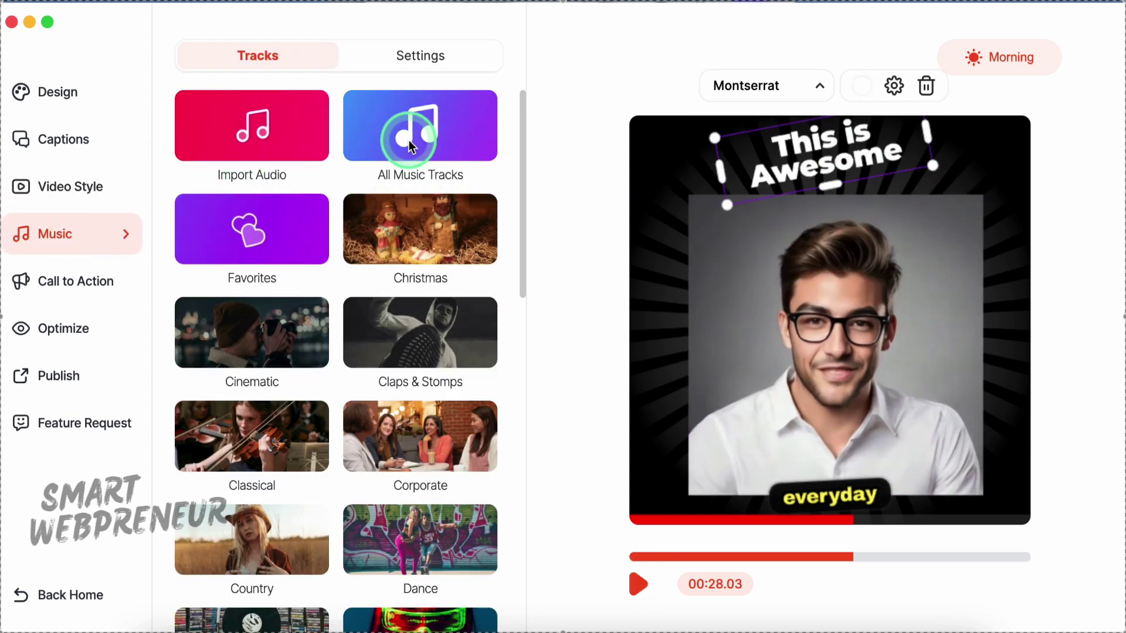
scroll(301, 386, "down", 4)
left_click(406, 315)
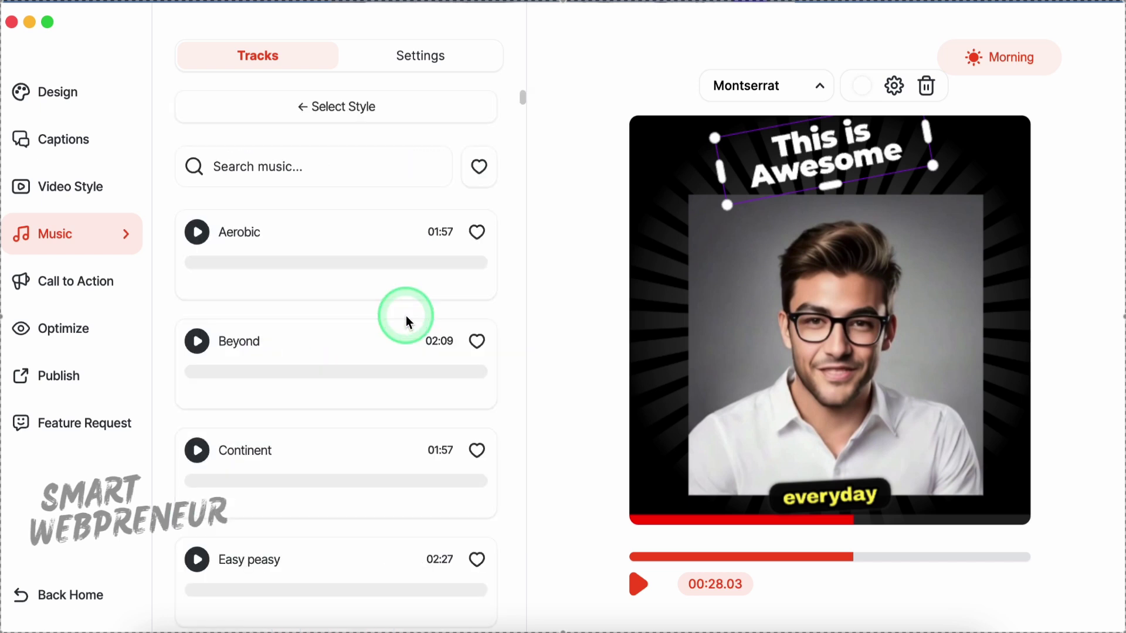
left_click(201, 234)
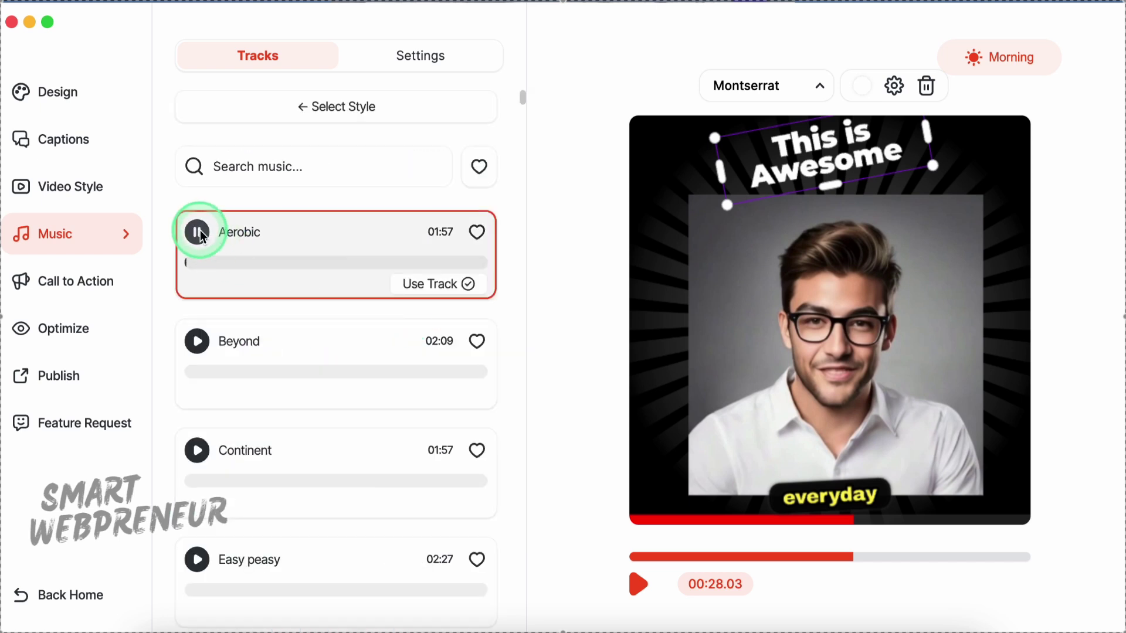
scroll(352, 307, "down", 4)
left_click(352, 302)
left_click(448, 366)
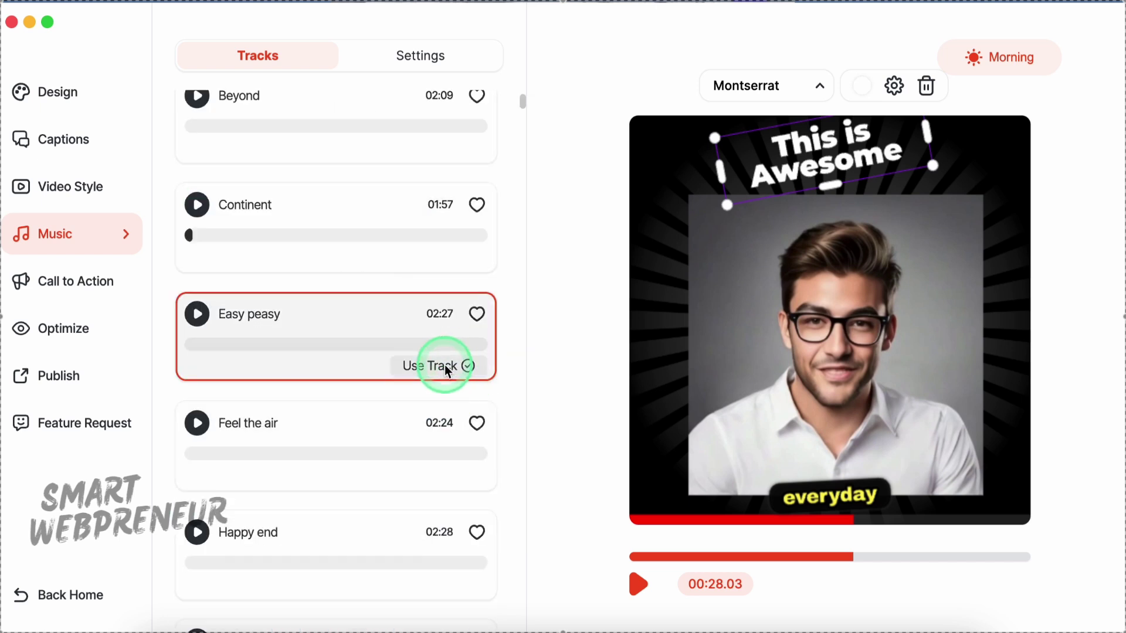
- Browse the computer's audio files for import, then cancel without importing
left_click(329, 120)
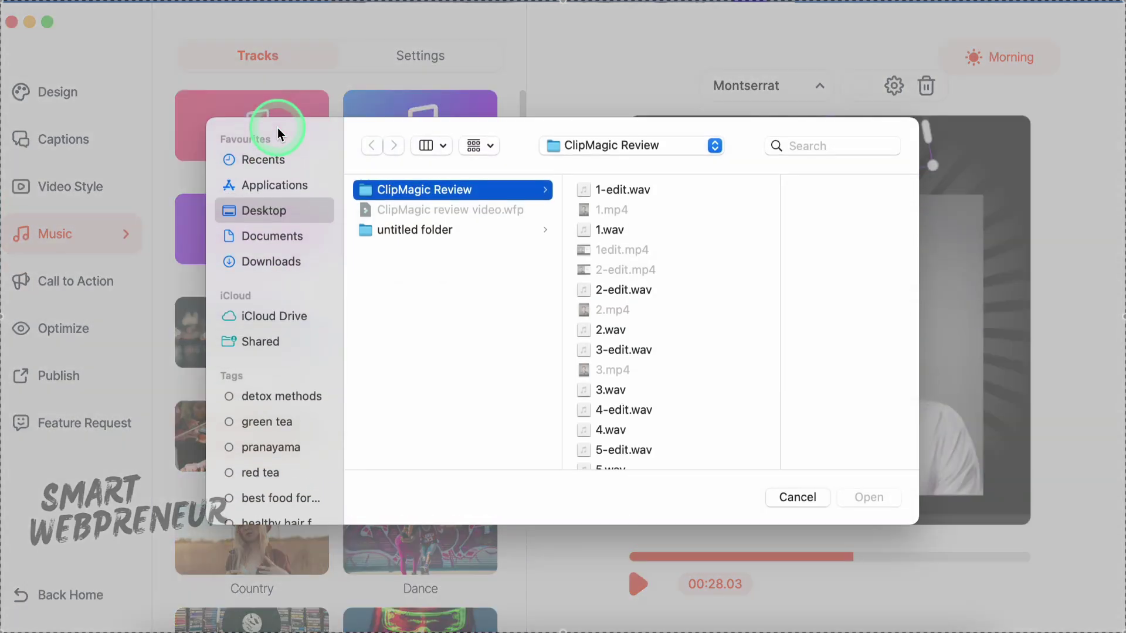
left_click(572, 225)
left_click(796, 497)
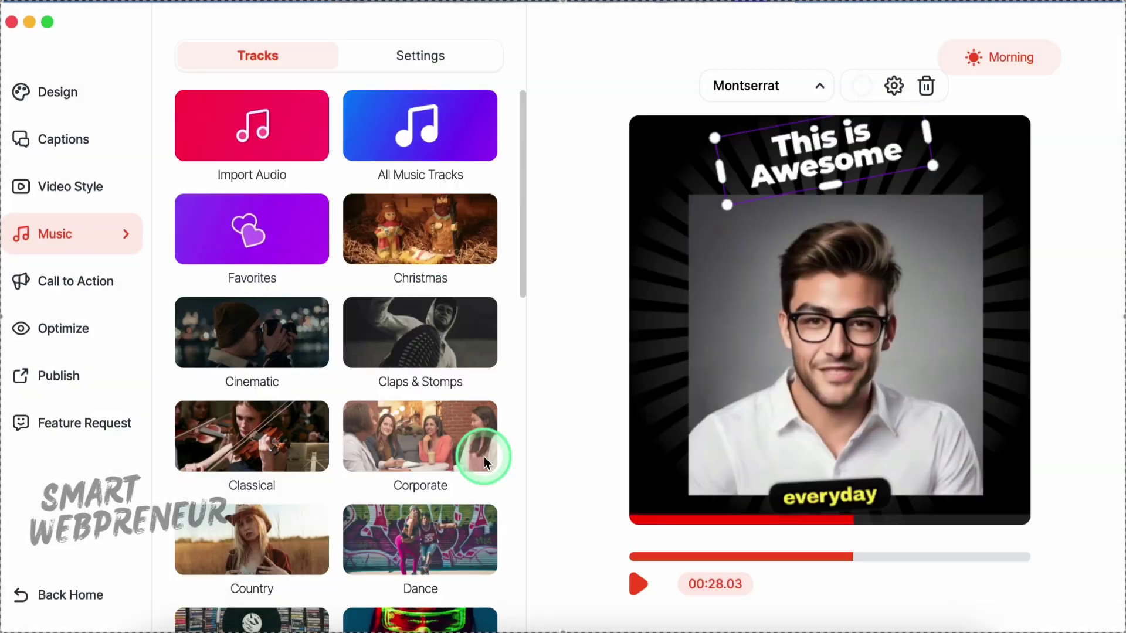
- Browse the Staff Picks and Vloggers track lists, selecting the Lost angel track
scroll(407, 419, "down", 10)
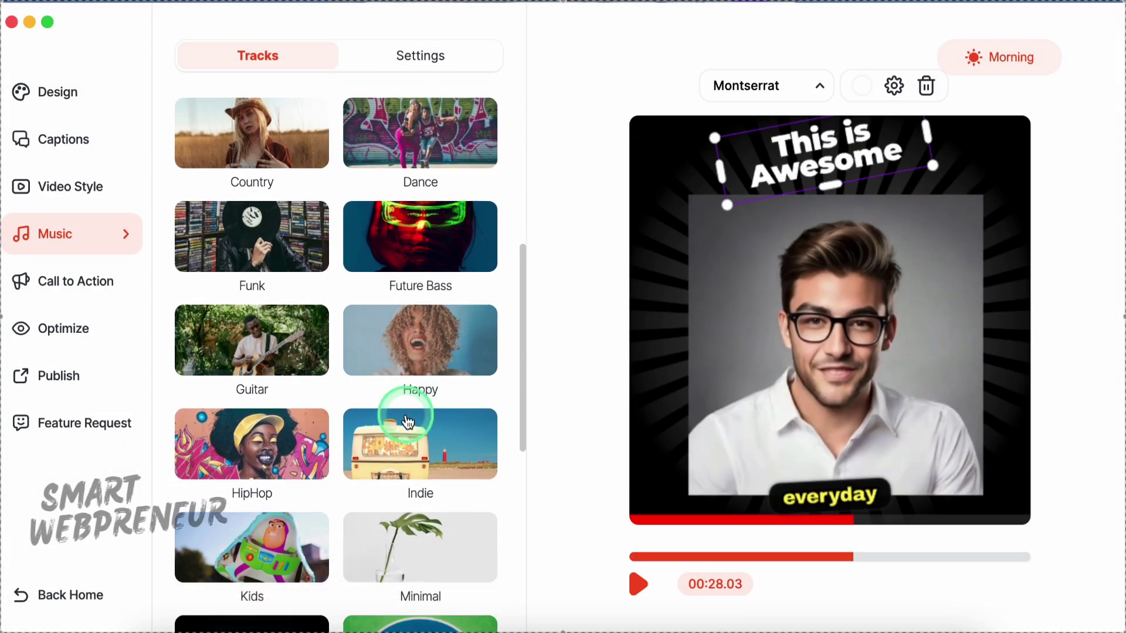
scroll(408, 422, "down", 10)
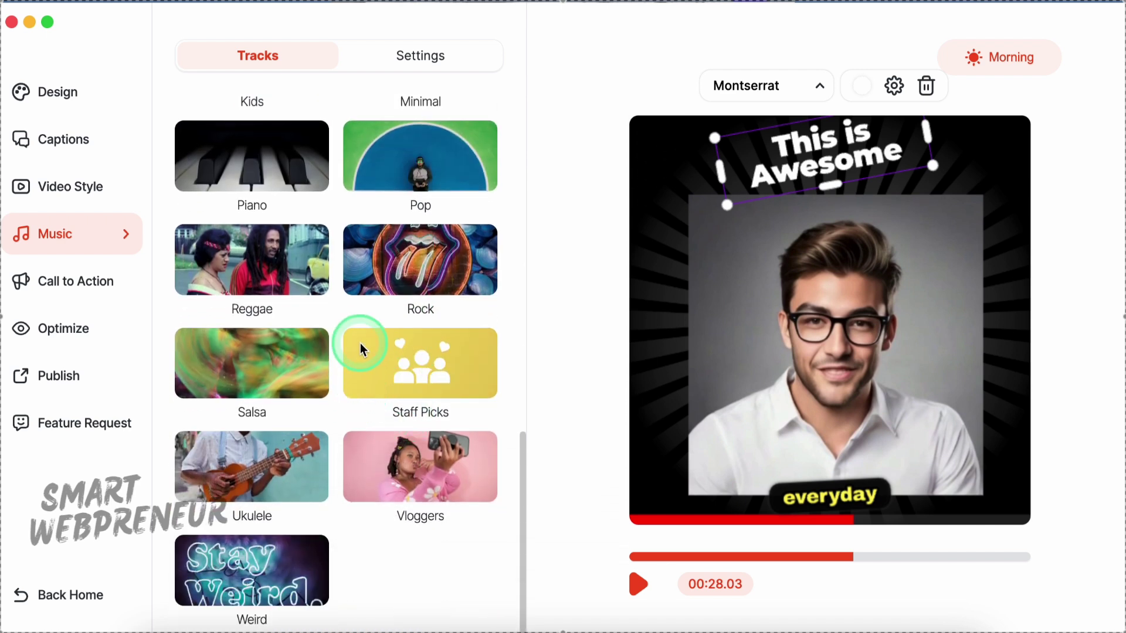
left_click(433, 369)
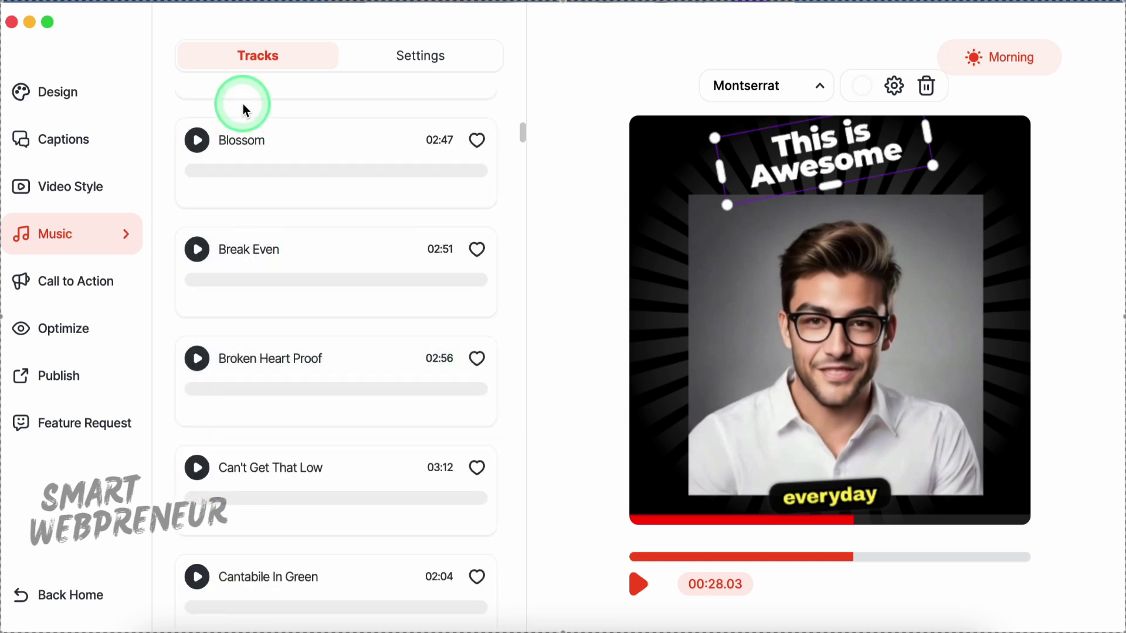
scroll(246, 141, "up", 10)
left_click(297, 105)
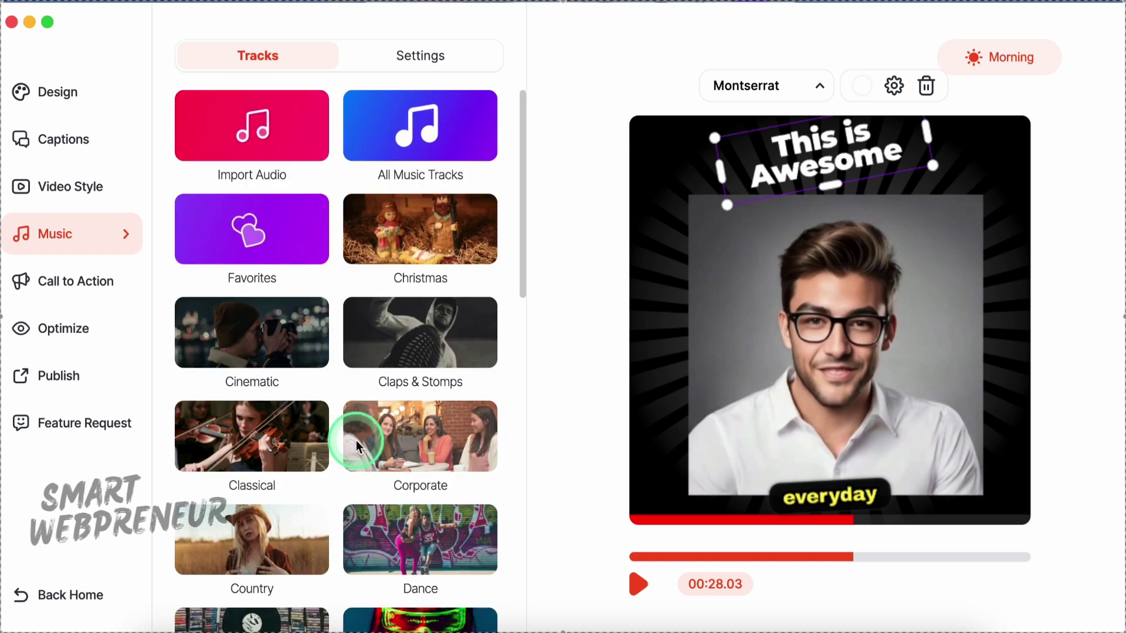
scroll(358, 449, "down", 10)
left_click(428, 473)
left_click(231, 265)
- Preview the Lost angel track, then apply the Simple call-to-action scene
left_click(198, 249)
left_click(91, 285)
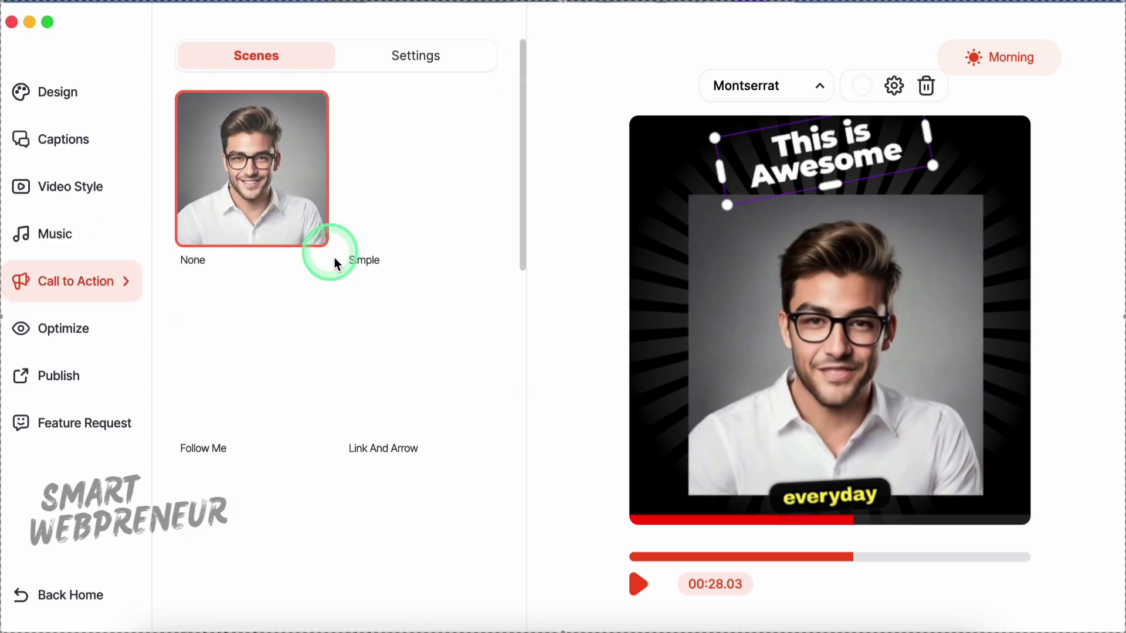
scroll(329, 418, "down", 3)
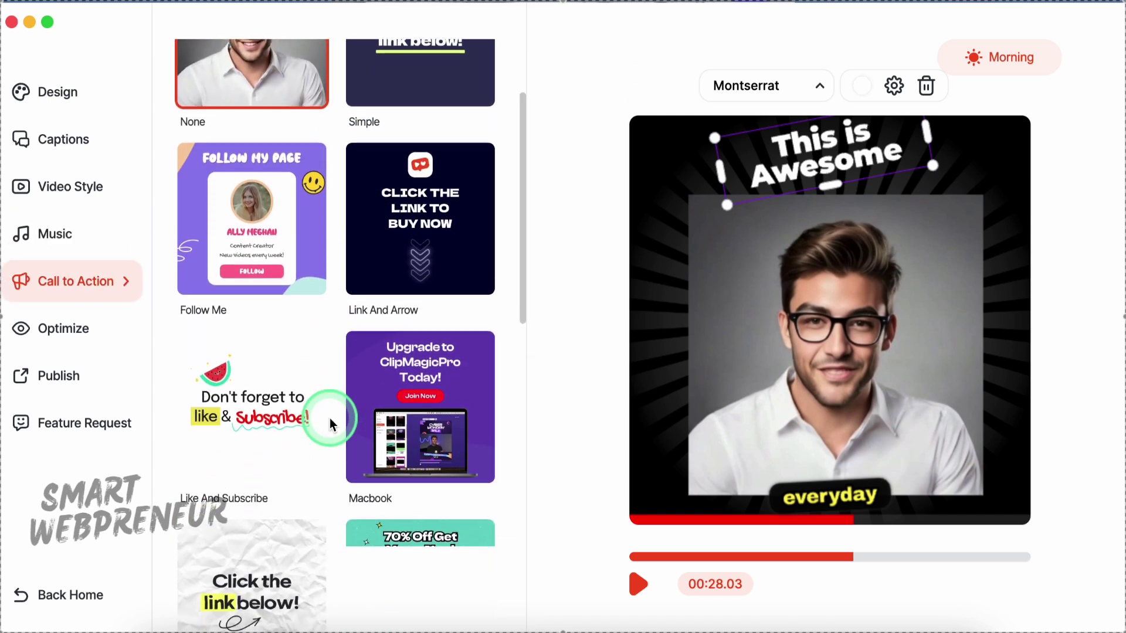
scroll(328, 417, "down", 3)
scroll(424, 163, "up", 10)
left_click(424, 163)
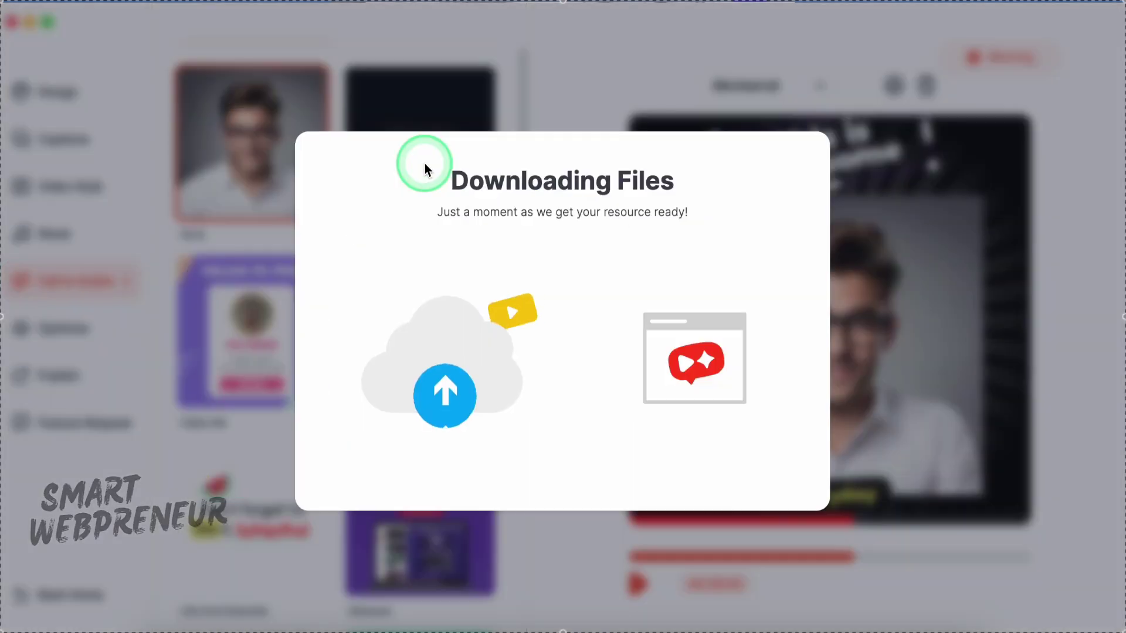
- Edit the call-to-action text to read 'Click the link in BIO!' and preview it
left_click(1002, 555)
left_click(867, 354)
left_click(799, 359)
type("ink in")
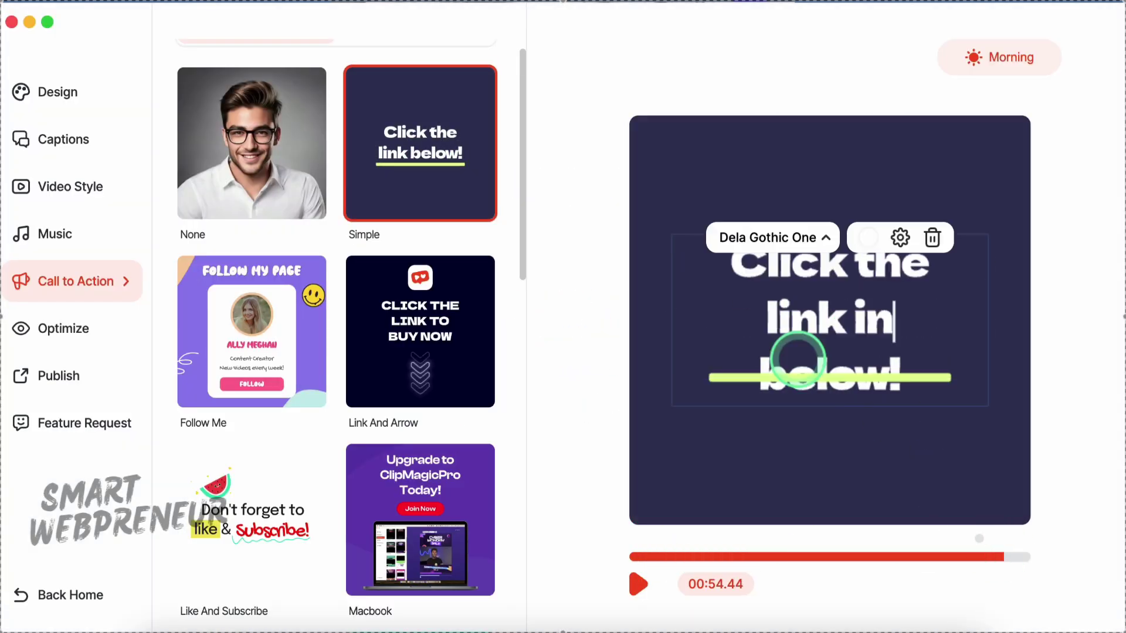
left_click(818, 378)
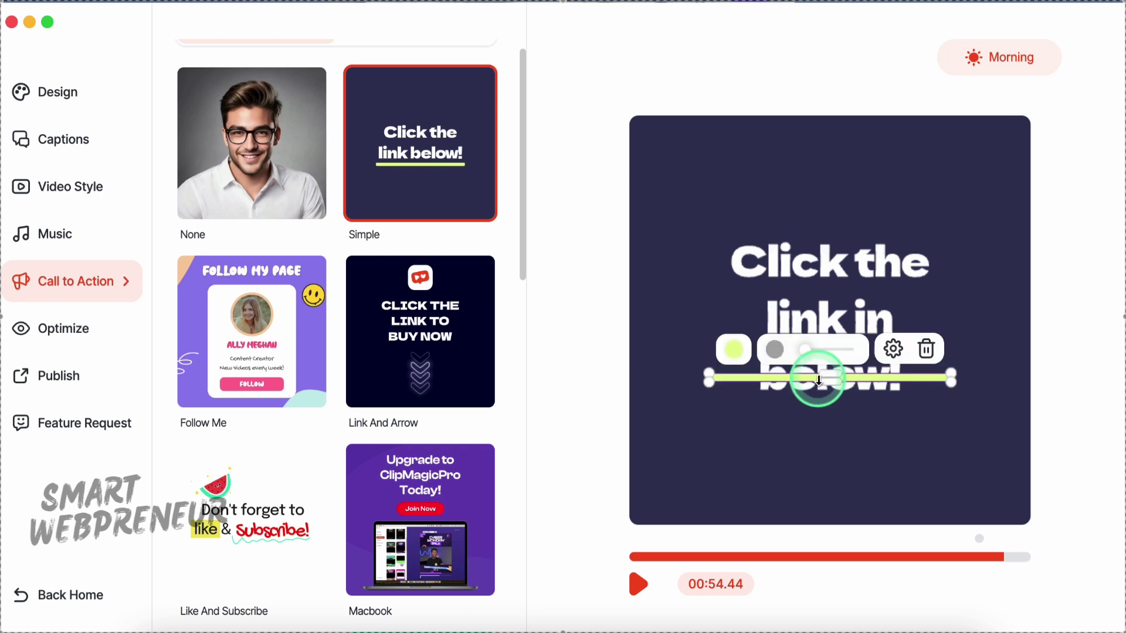
left_click(819, 269)
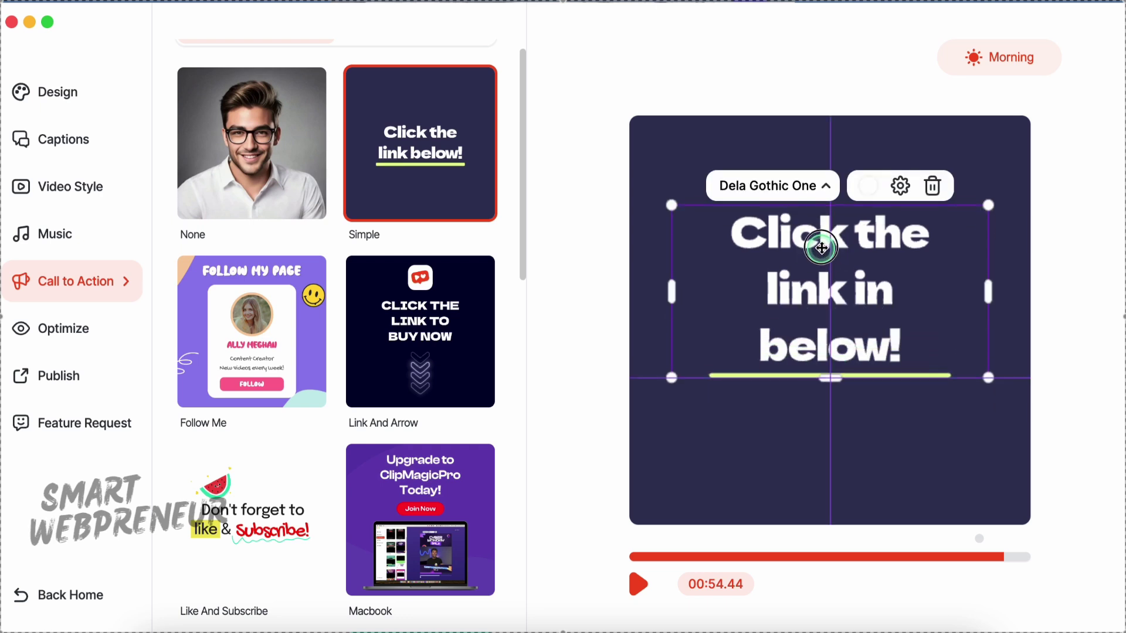
double_click(799, 344)
type("BIO")
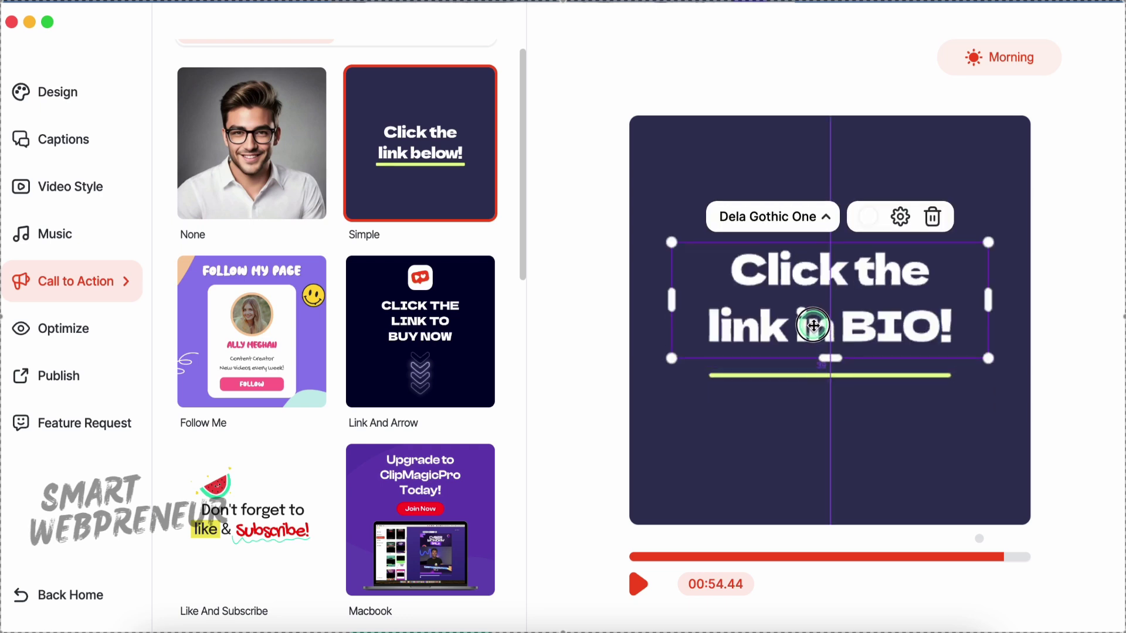
left_click(751, 449)
left_click(639, 586)
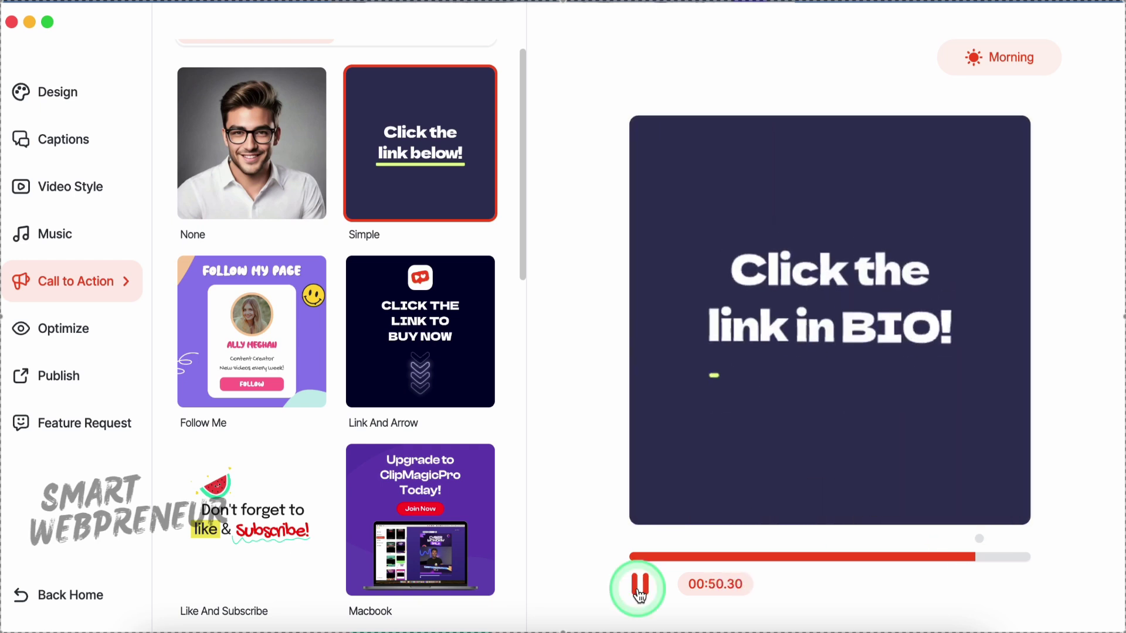
left_click(639, 587)
- Set the call-to-action scene duration to 5.5 s
scroll(488, 241, "up", 1)
left_click(428, 55)
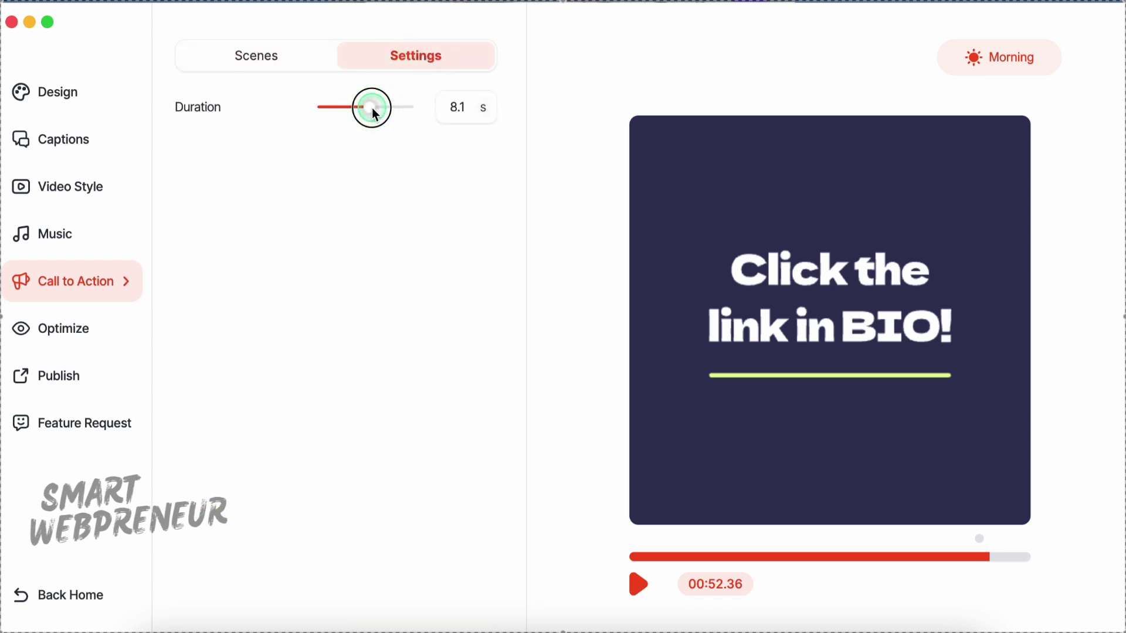
left_click_drag(373, 108, 358, 111)
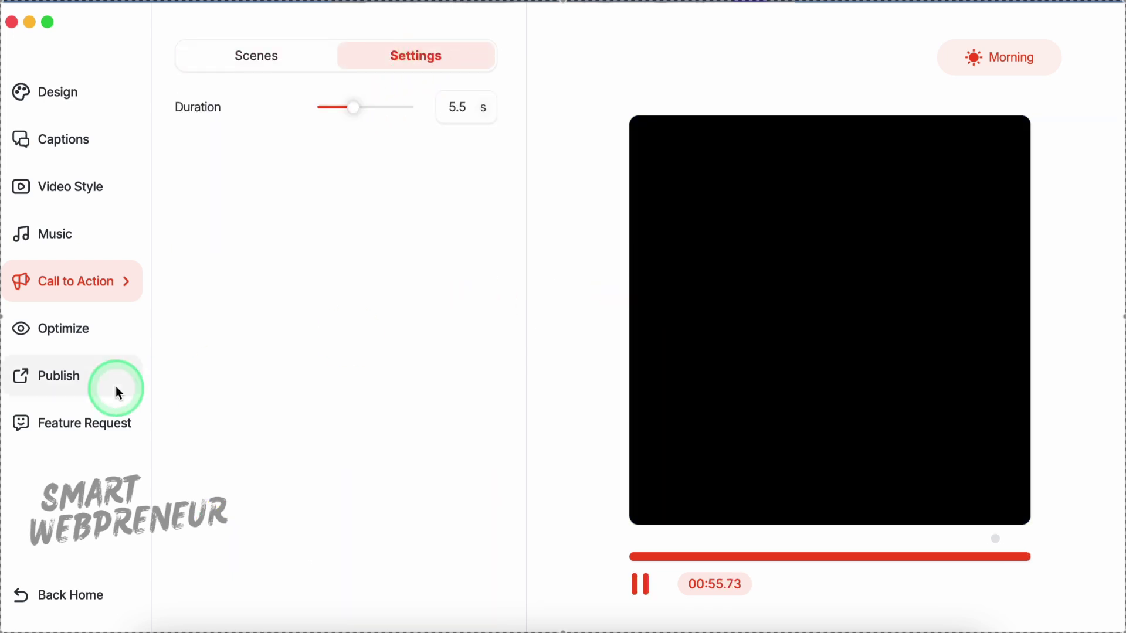
- Turn on the Magic Hook Title, move it to the top, and delete the 'This is Awesome' heading
left_click(83, 328)
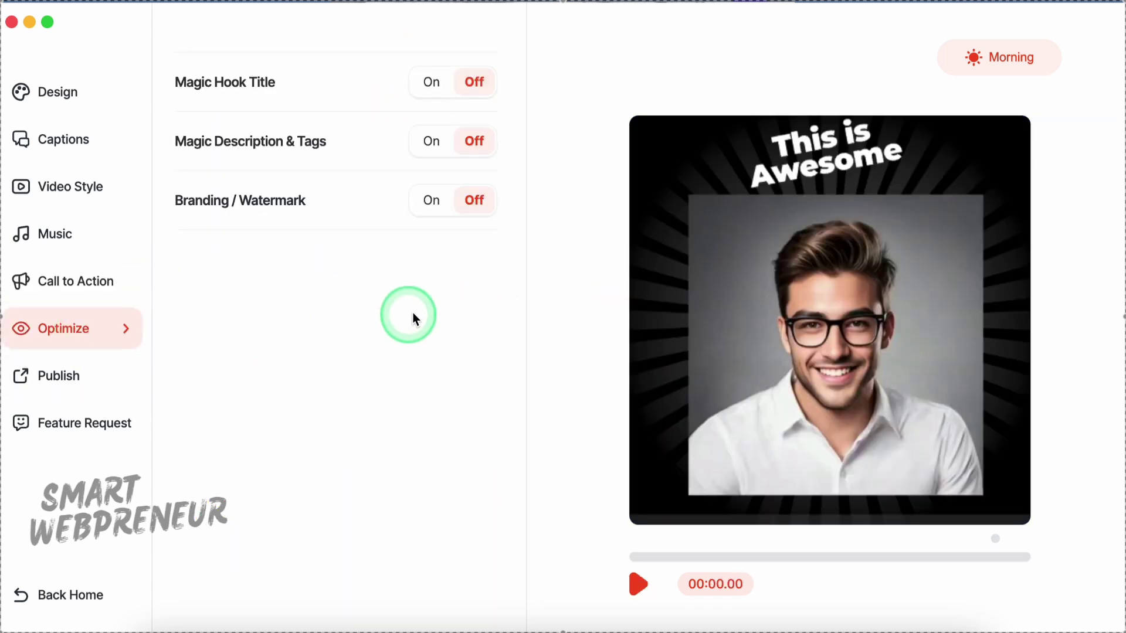
left_click(434, 83)
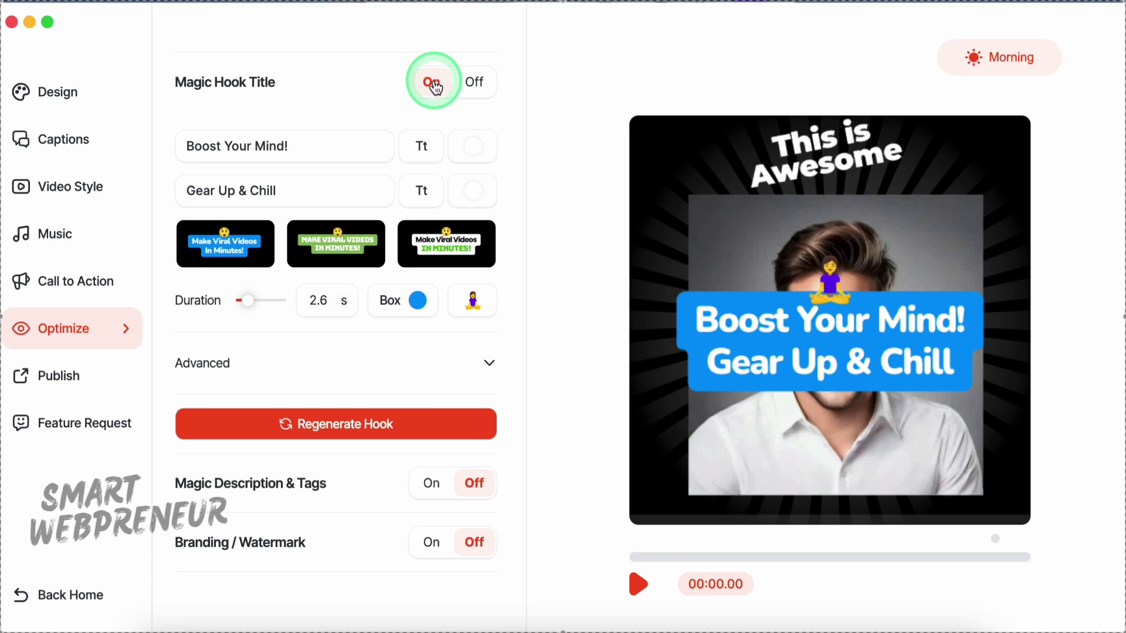
left_click_drag(756, 300, 751, 149)
left_click(823, 147)
left_click(924, 86)
- Set the hook box colour to deep green 1b891f, then switch the Magic Hook Title off
left_click(418, 300)
left_click_drag(479, 511, 486, 505)
left_click_drag(592, 345, 562, 415)
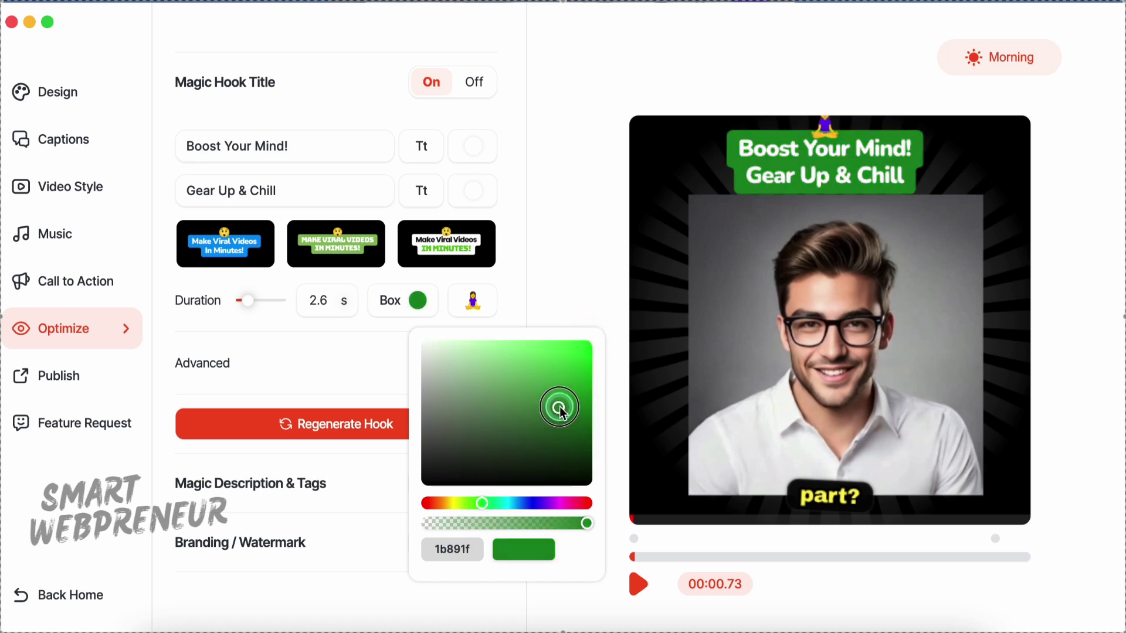
left_click(462, 128)
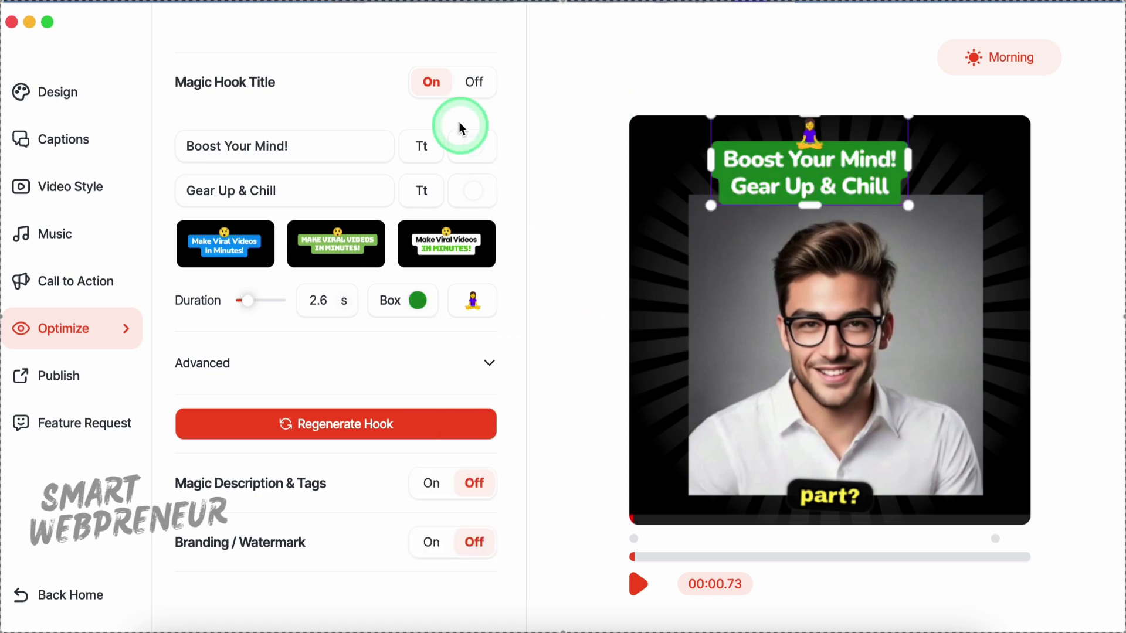
left_click(470, 83)
- Turn on Magic Description & Tags and choose the Long Version description
left_click(433, 142)
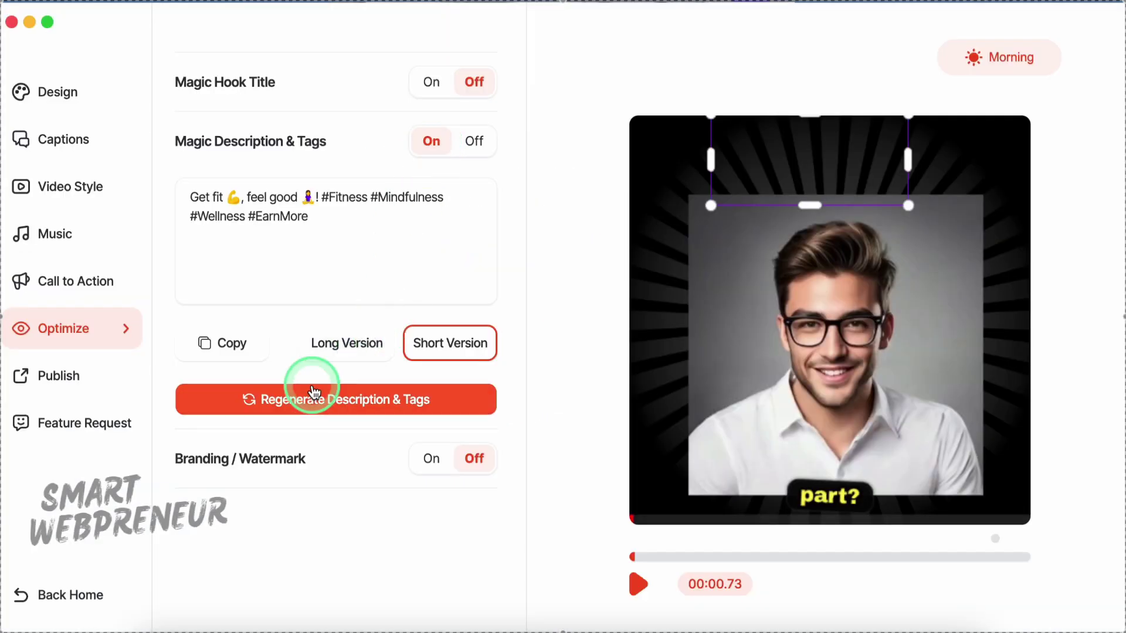
left_click(343, 350)
scroll(367, 257, "down", 1)
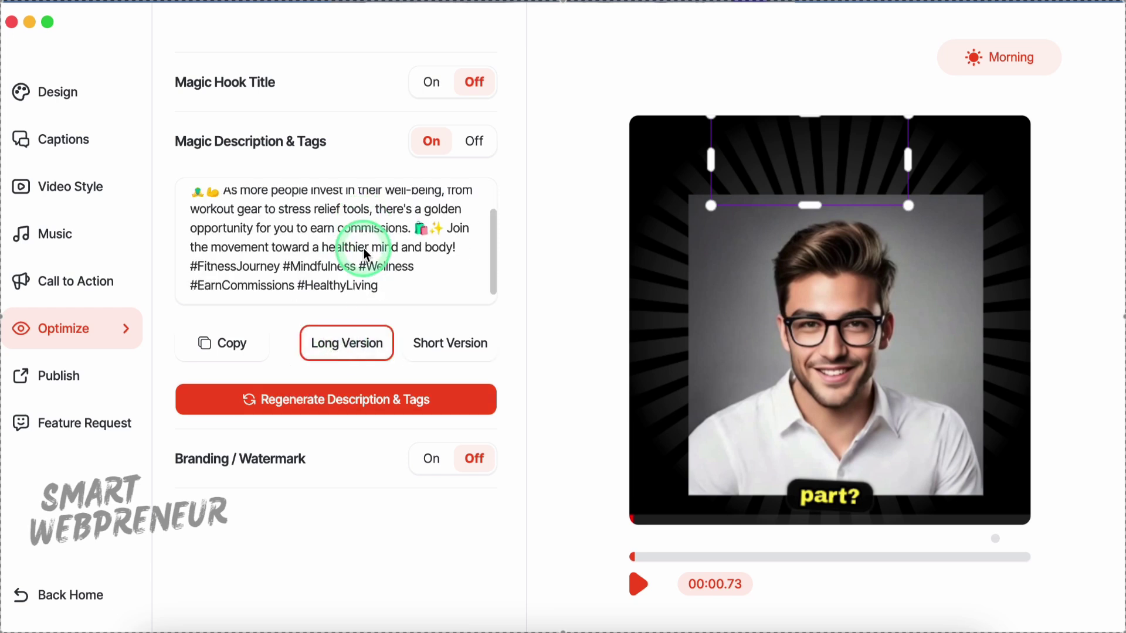
mouse_move(494, 252)
left_mouse_down()
mouse_move(492, 221)
mouse_move(494, 260)
left_mouse_up()
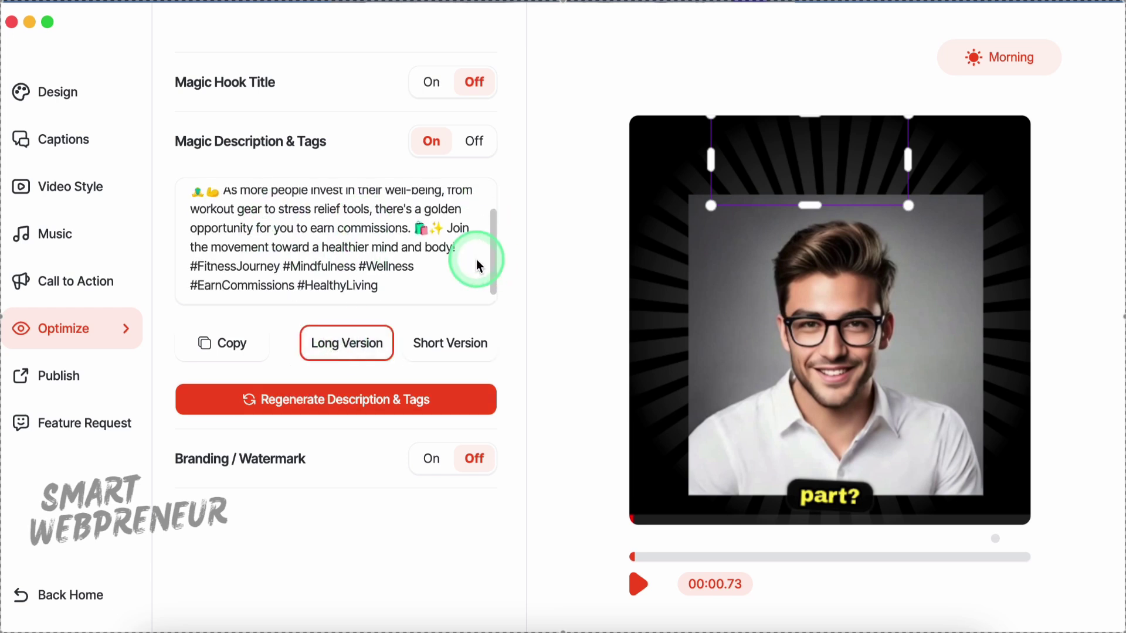
- Turn on the Branding/Watermark, shrink the heart logo, and set its opacity to 27%
left_click(431, 458)
scroll(389, 447, "down", 2)
left_click(973, 186)
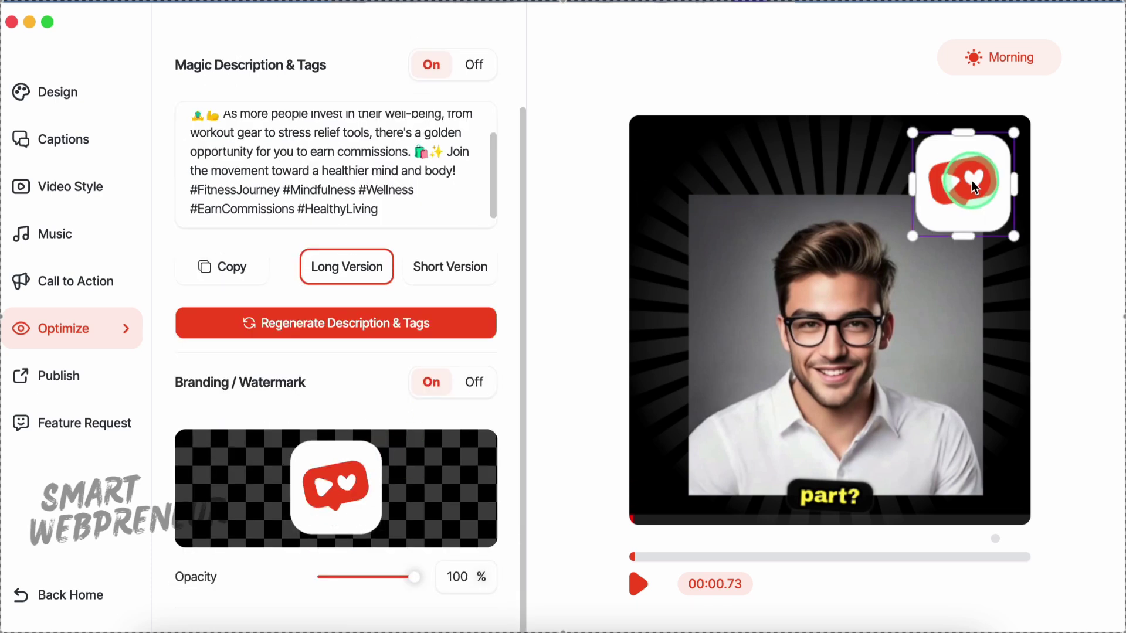
left_click_drag(910, 136, 963, 160)
left_click_drag(414, 578, 344, 577)
left_click(646, 92)
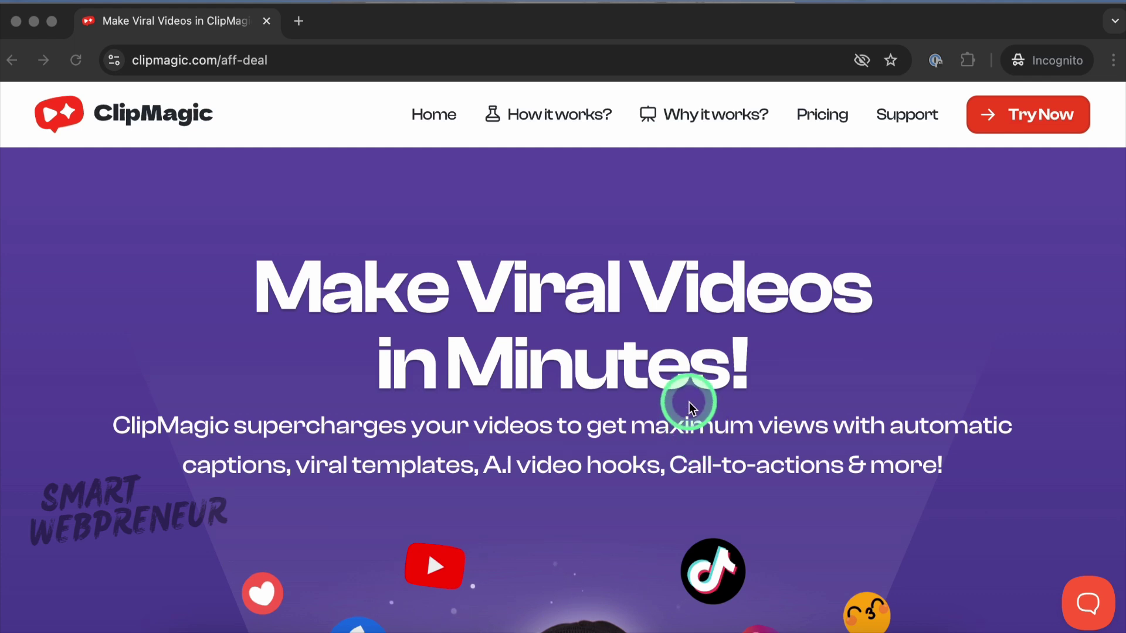
- Open the Pricing page and browse the Monthly $12 and Yearly $129 Pro plans
scroll(698, 411, "down", 1)
left_click(817, 124)
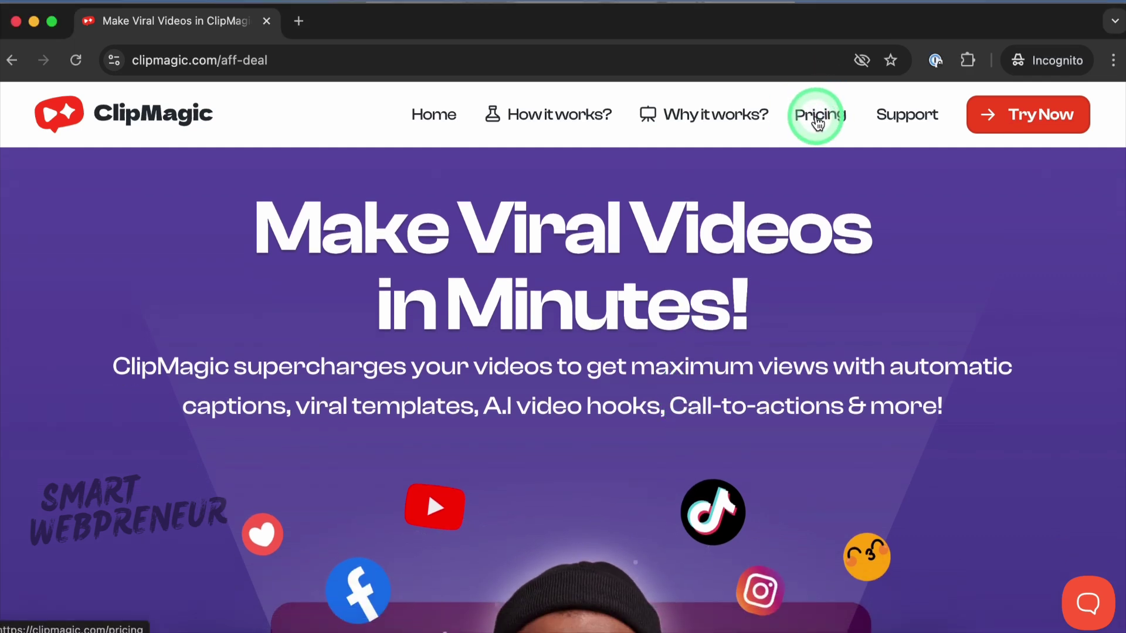
left_click(818, 123)
scroll(620, 325, "down", 2)
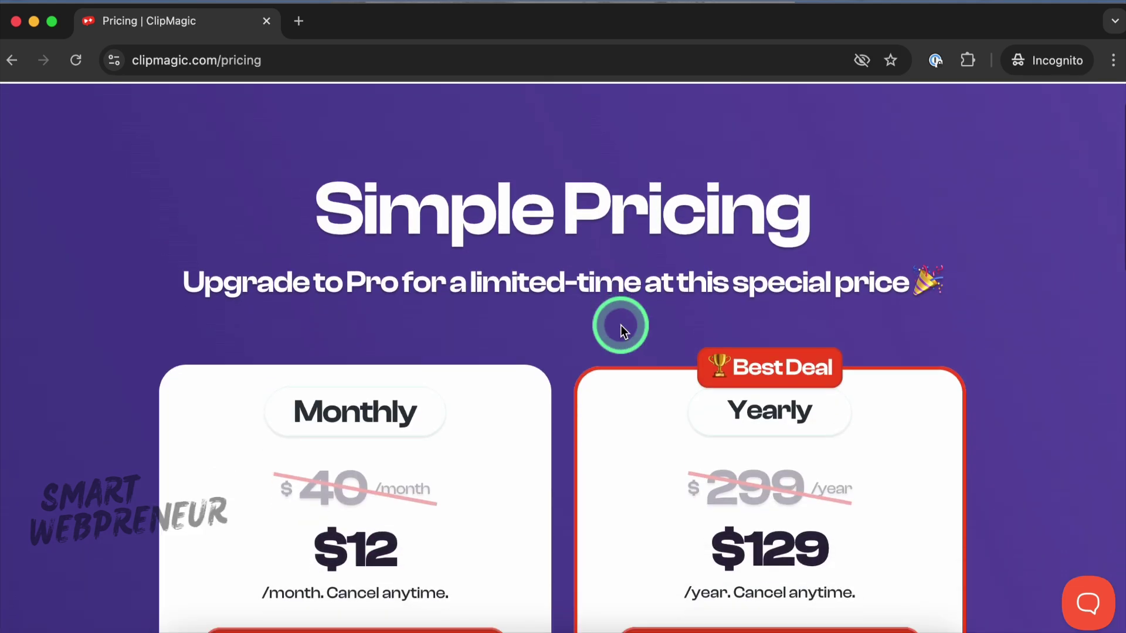
scroll(621, 325, "up", 2)
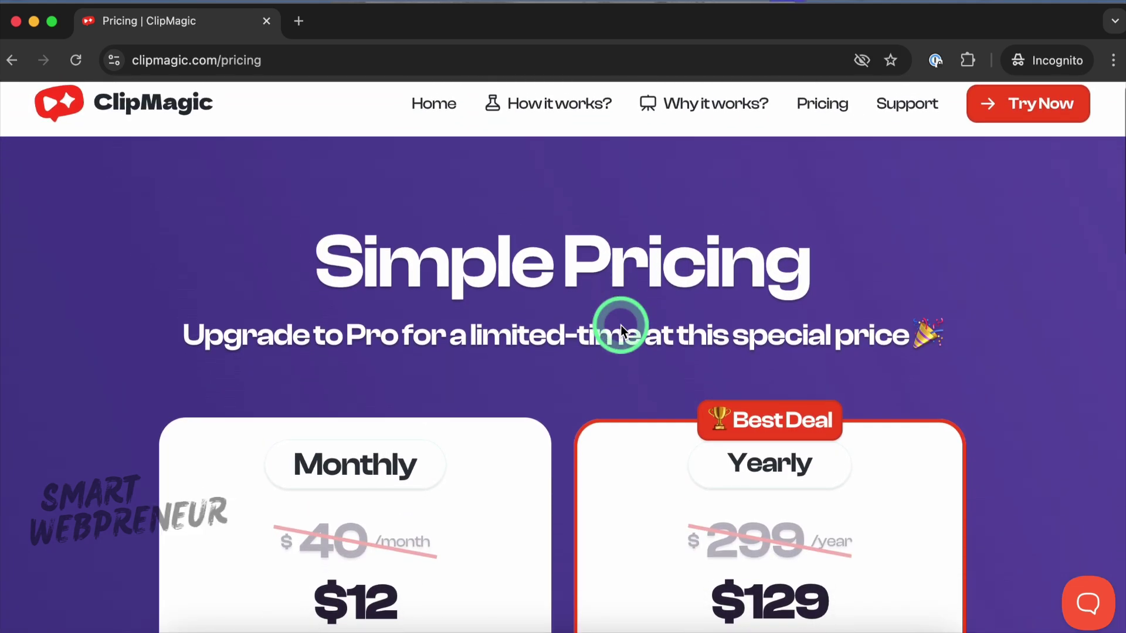
scroll(620, 324, "down", 5)
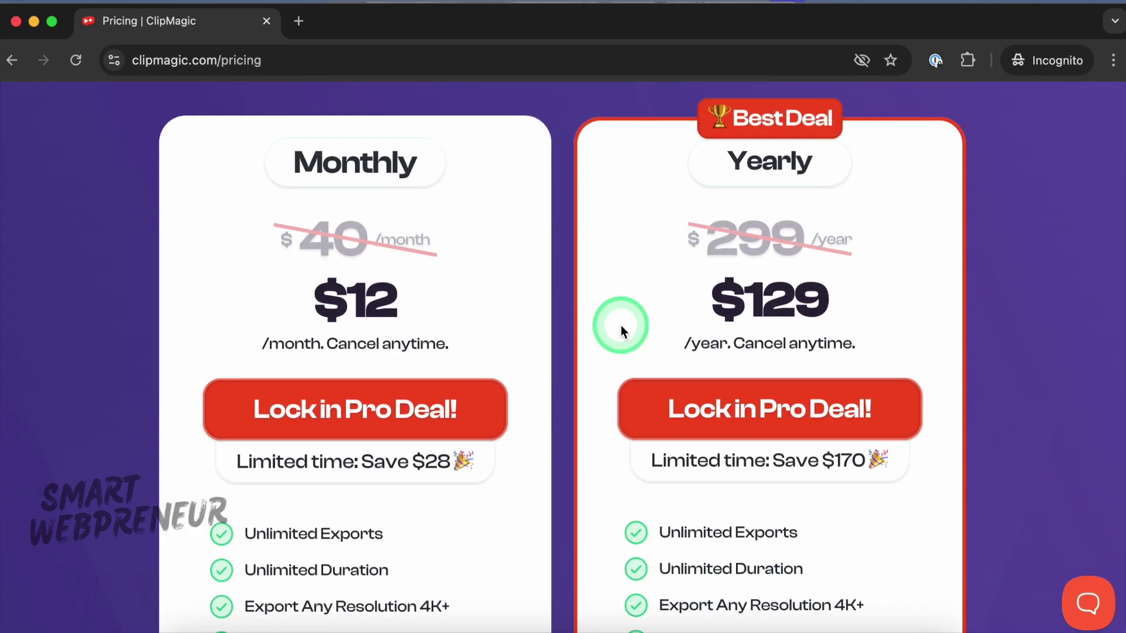
scroll(620, 324, "up", 2)
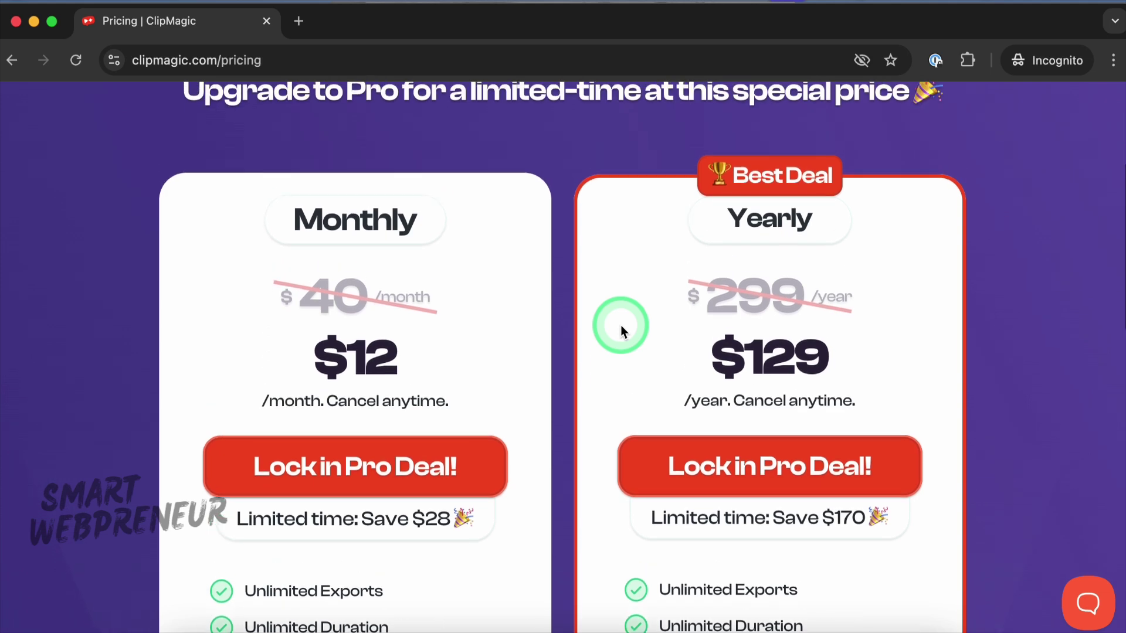
scroll(512, 278, "up", 2)
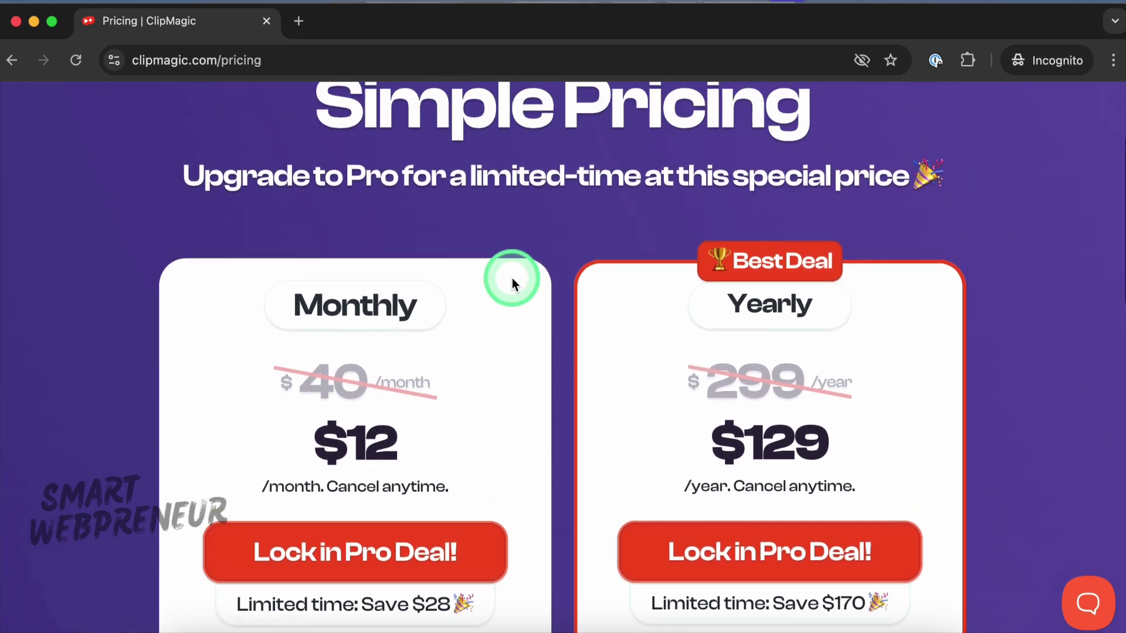
scroll(512, 278, "up", 1)
scroll(512, 278, "down", 1)
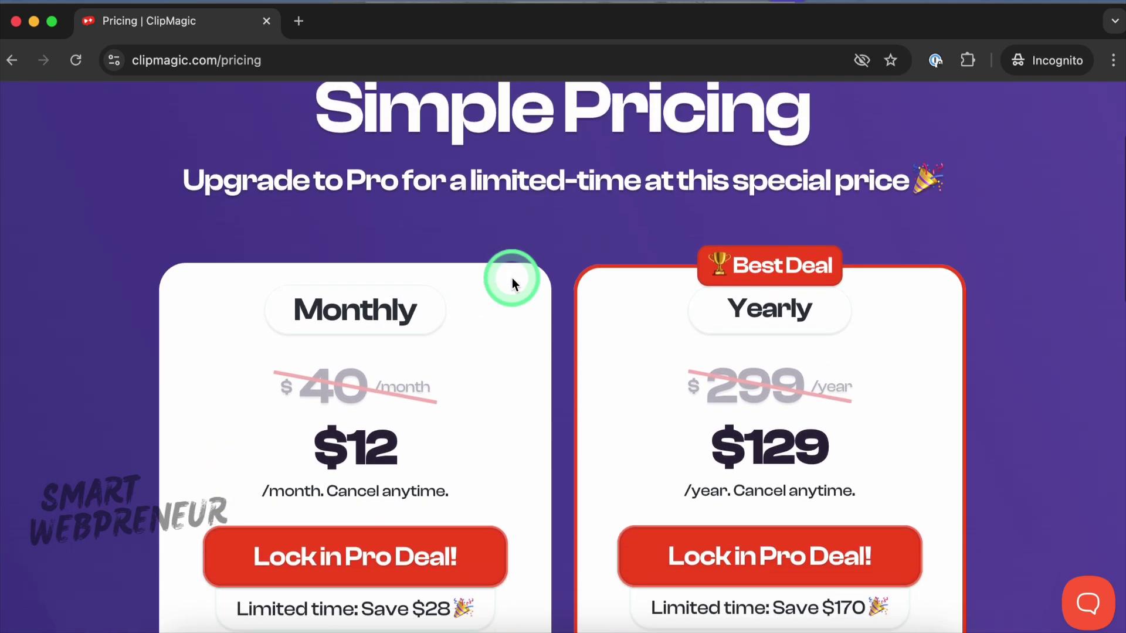
scroll(512, 278, "down", 2)
scroll(445, 366, "down", 1)
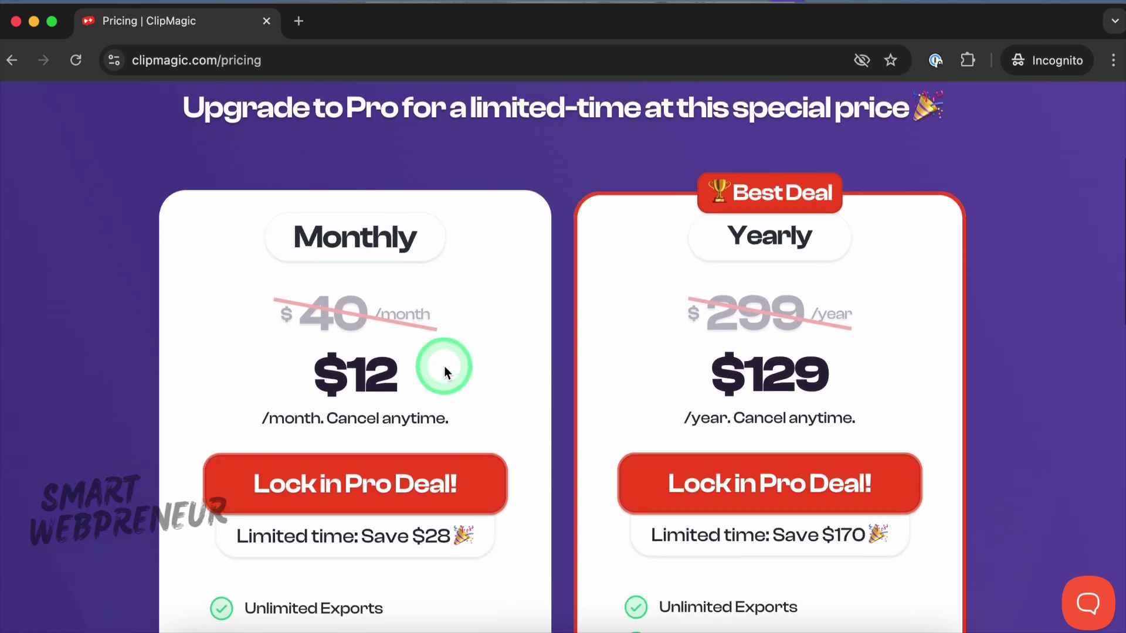
scroll(445, 366, "down", 1)
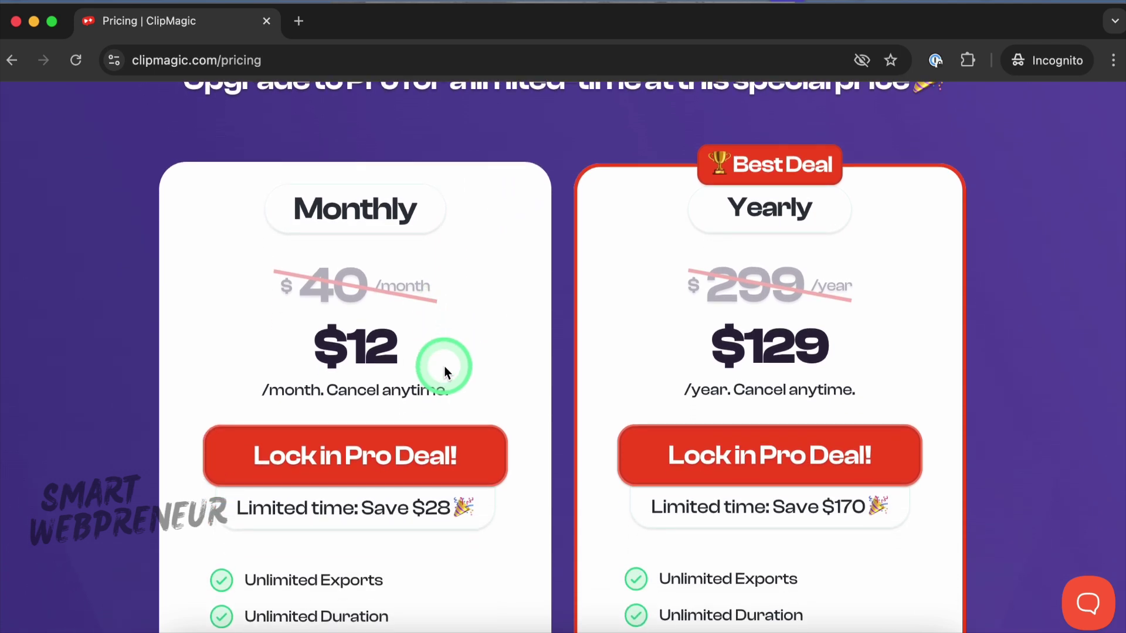
scroll(444, 368, "down", 5)
- Compare the plan feature lists, highlighting Unlimited Exports in the Yearly plan
left_click_drag(273, 262, 399, 259)
left_click(402, 261)
left_click_drag(660, 261, 812, 257)
left_click(812, 257)
left_click(667, 334)
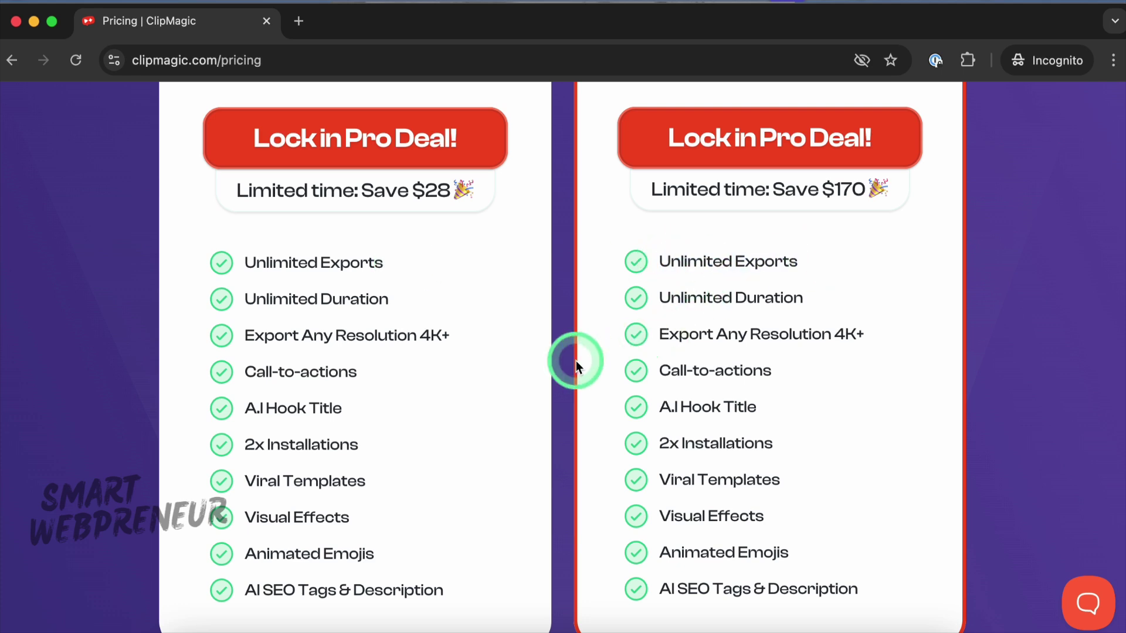
- Apply coupon code 'smart' to the yearly Pro checkout for 15% off, totalling $109.65
scroll(719, 432, "down", 1)
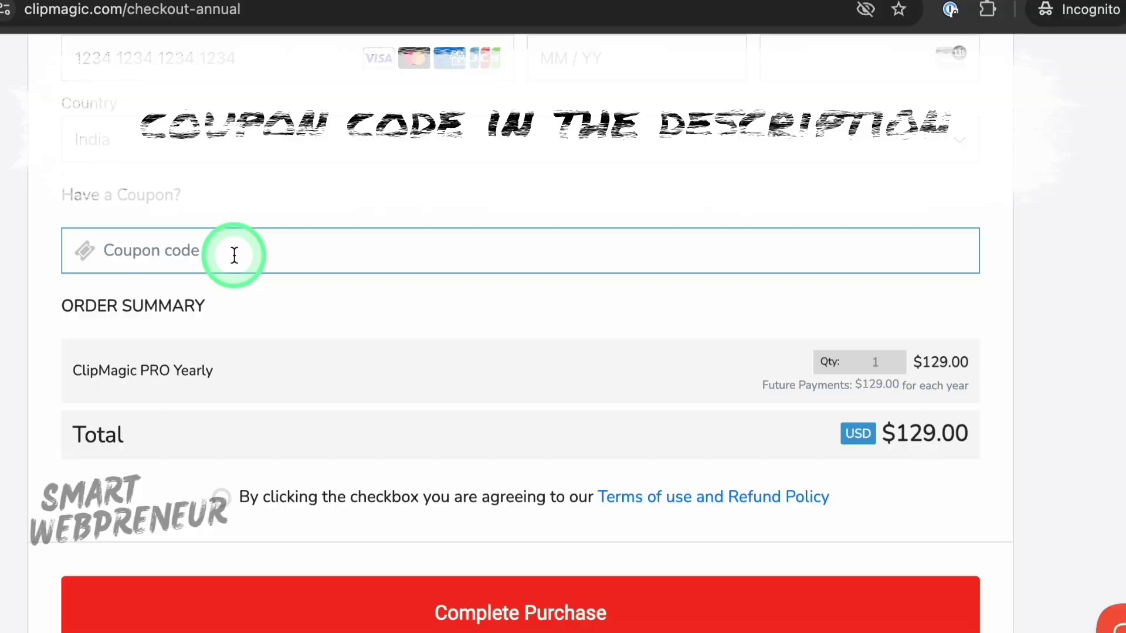
type("smart15")
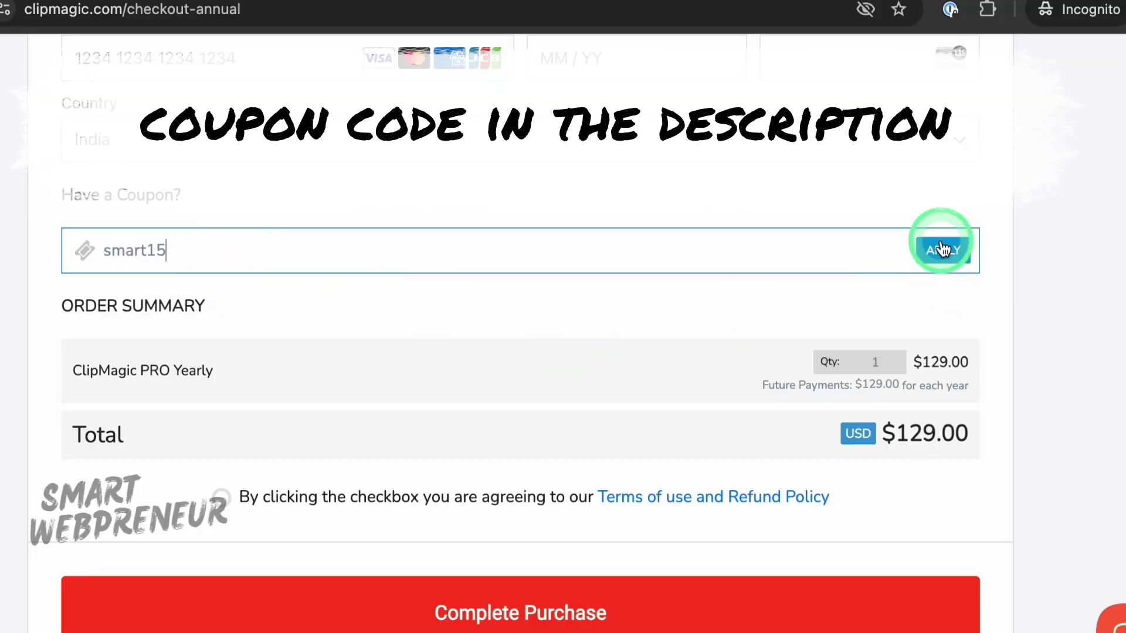
left_click(943, 250)
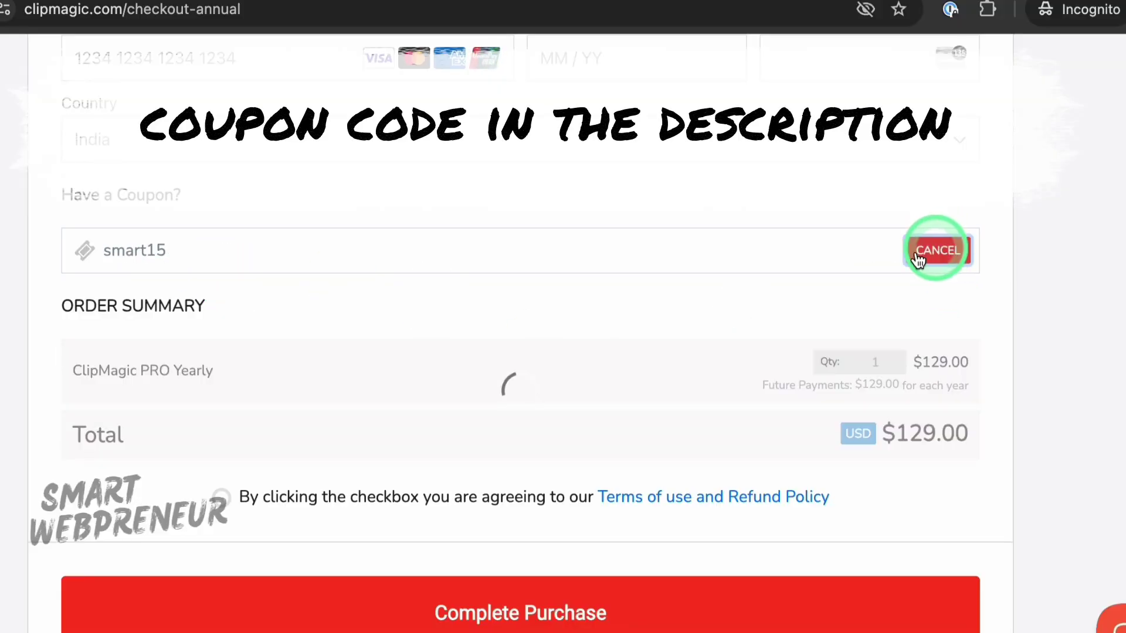
scroll(763, 294, "down", 1)
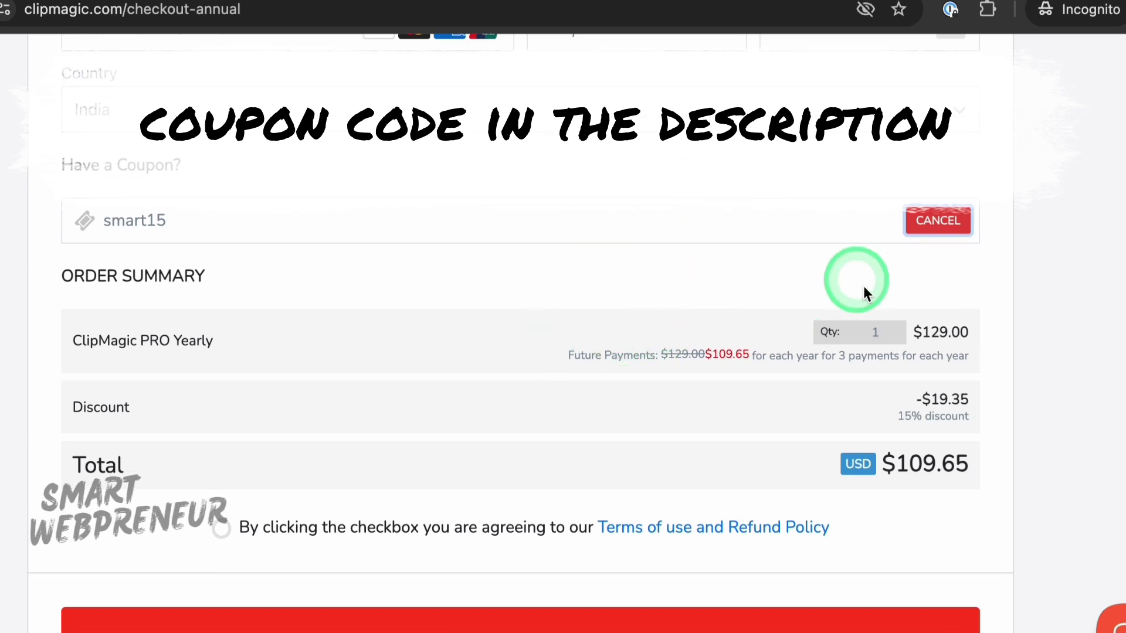
scroll(978, 476, "down", 1)
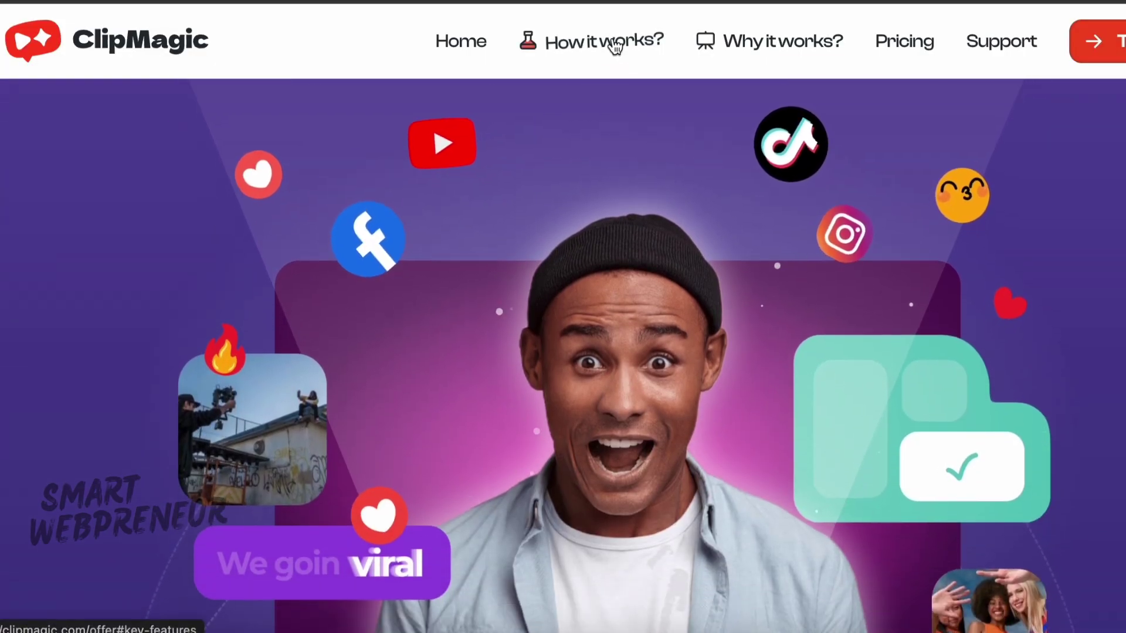
- Go to the 'How it works?' section and view features starting with Automatic Captions
left_click(607, 40)
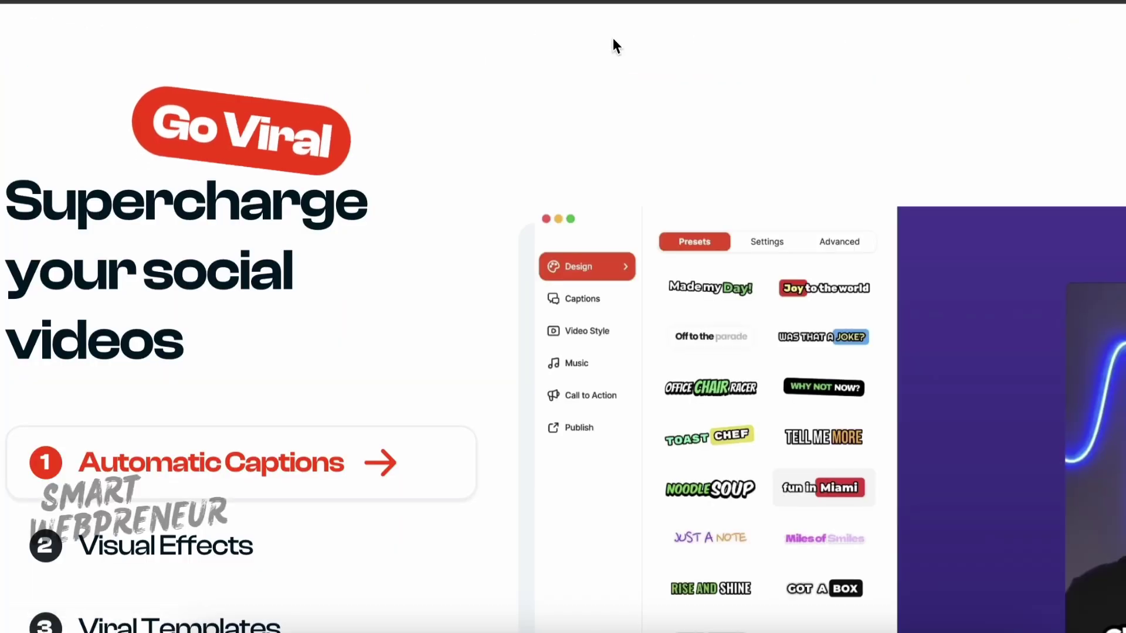
scroll(425, 339, "down", 3)
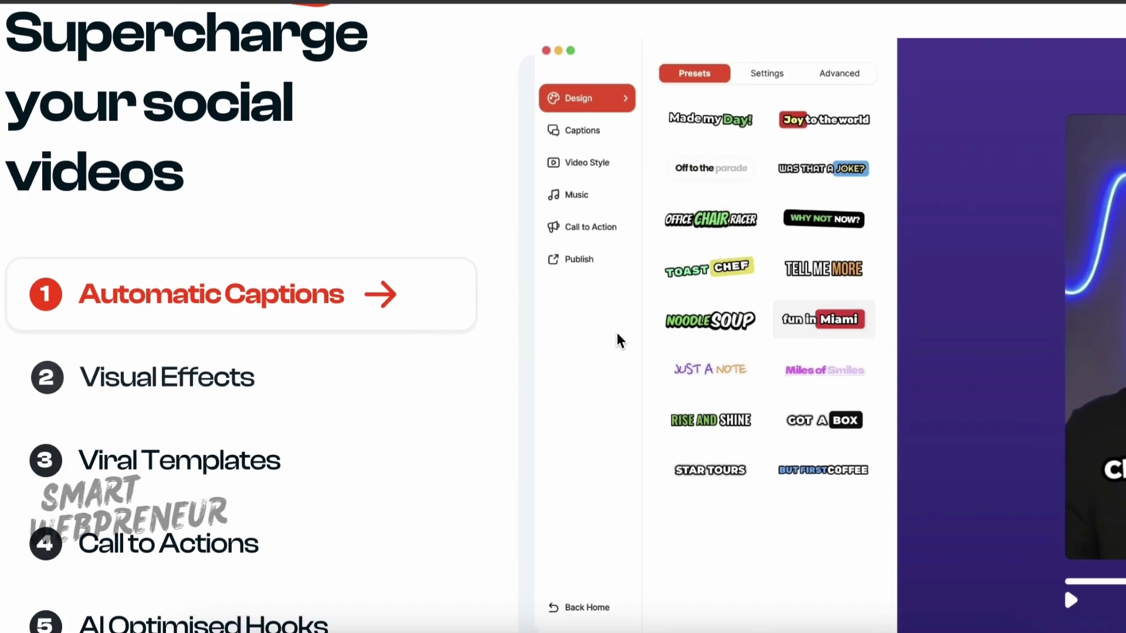